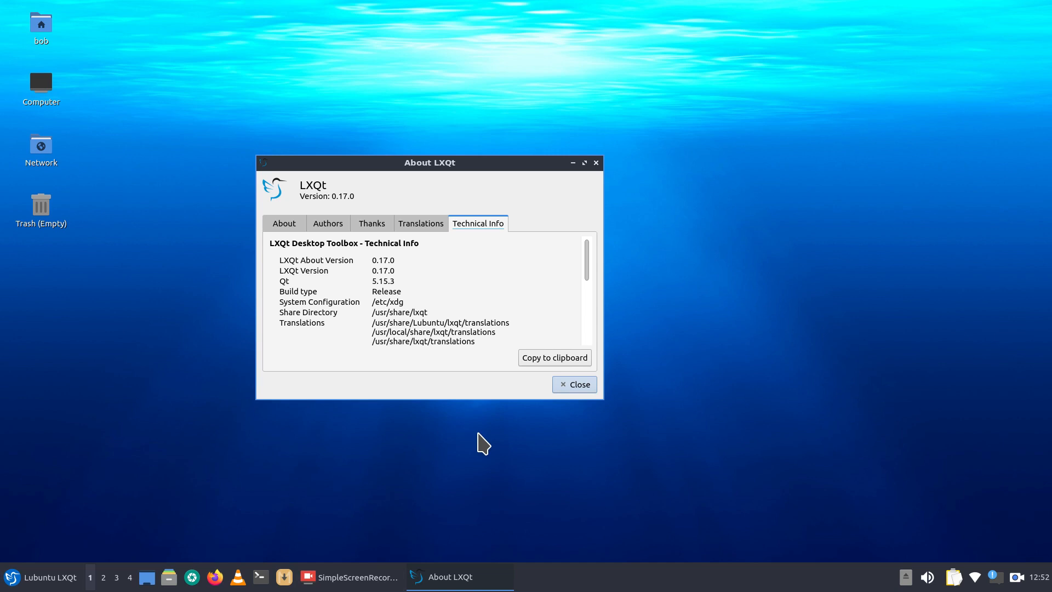
# Step: Dismiss the LXQt version information, review Lubuntu's DistroWatch overview and summary in Firefox, and close the browser
pyautogui.click(596, 162)
pyautogui.click(215, 577)
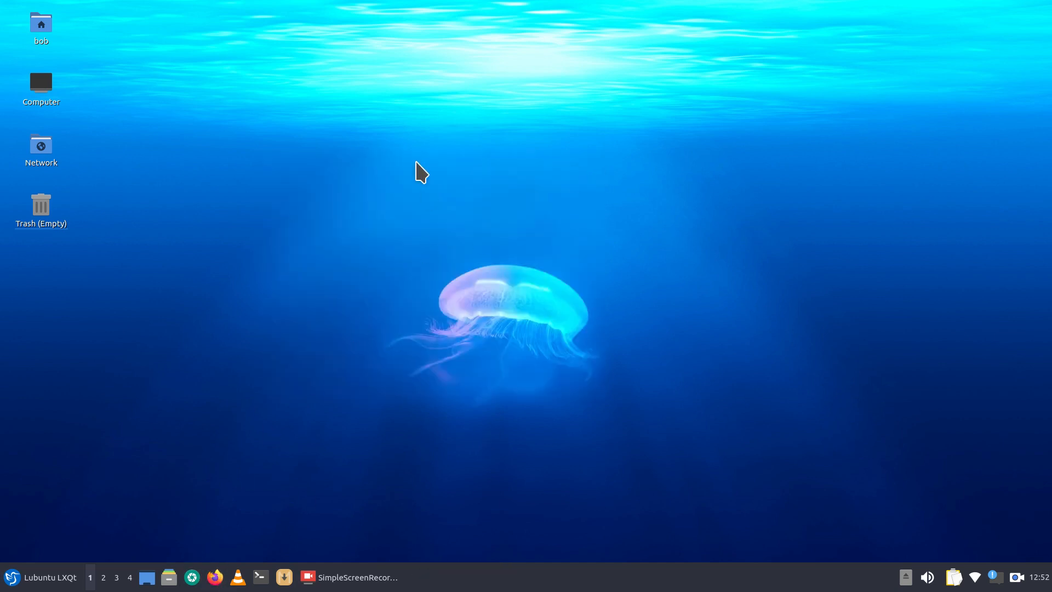
pyautogui.click(386, 90)
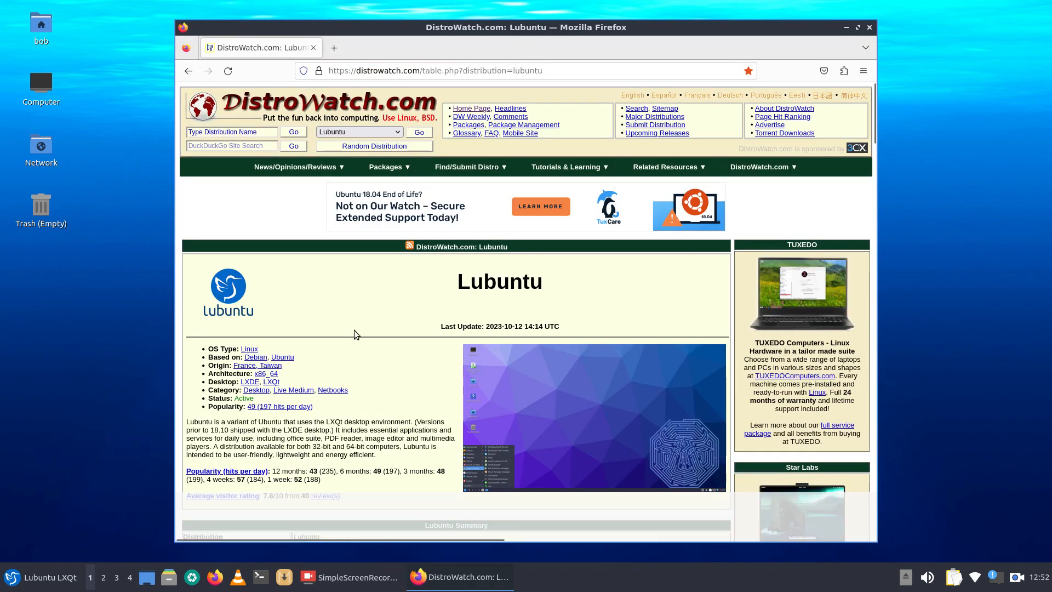
pyautogui.scroll(-3, 328, 342)
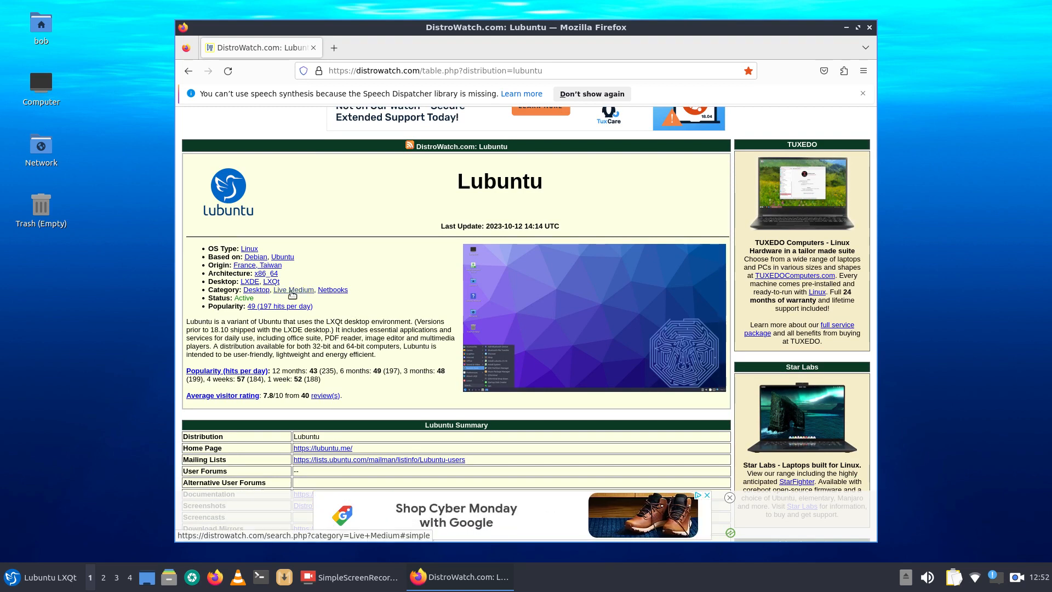
pyautogui.scroll(2, 378, 244)
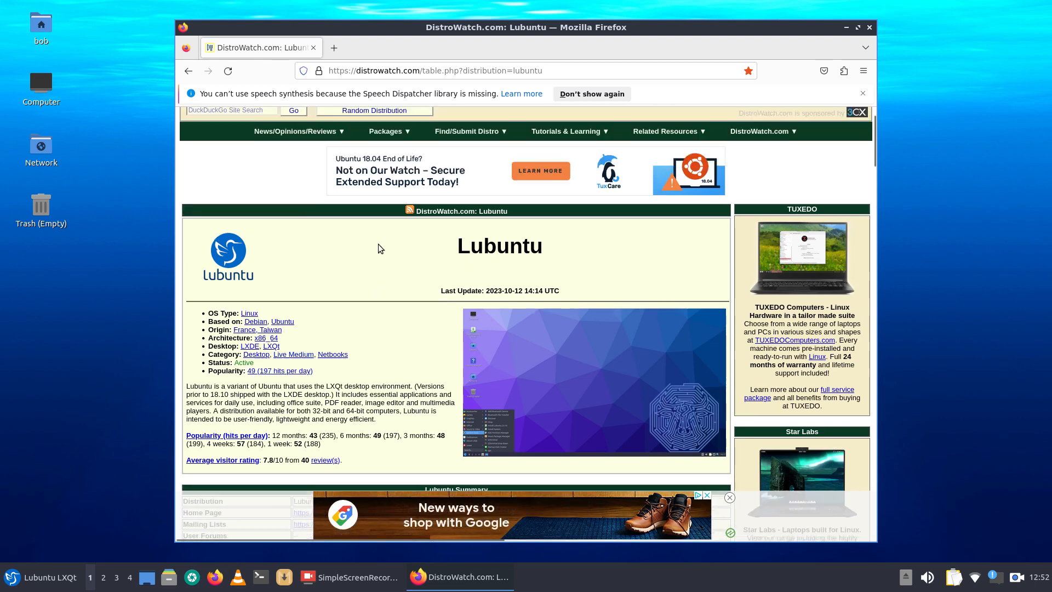
pyautogui.scroll(2, 378, 244)
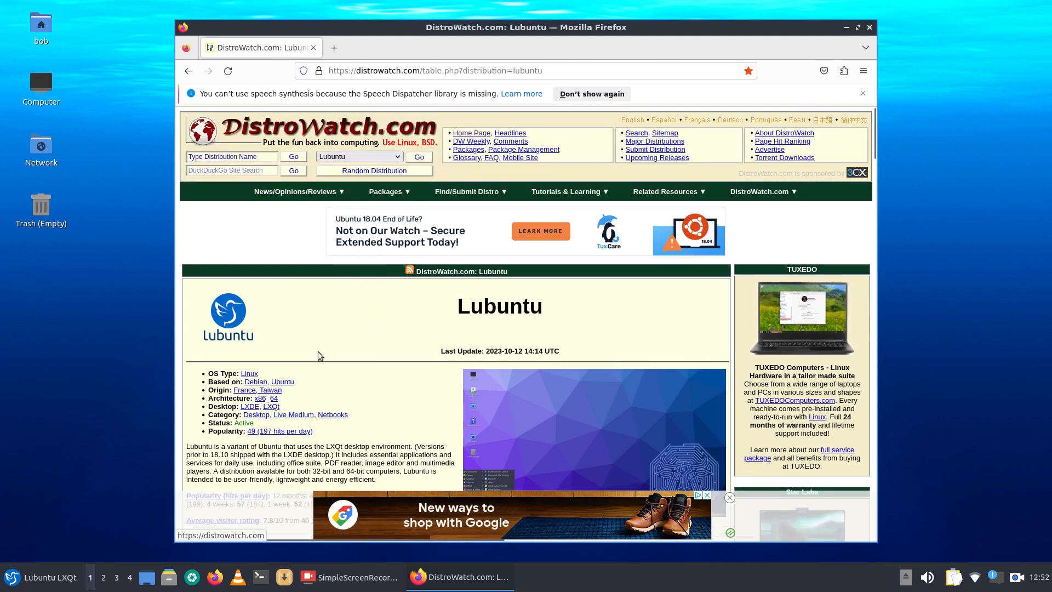
pyautogui.scroll(-5, 385, 310)
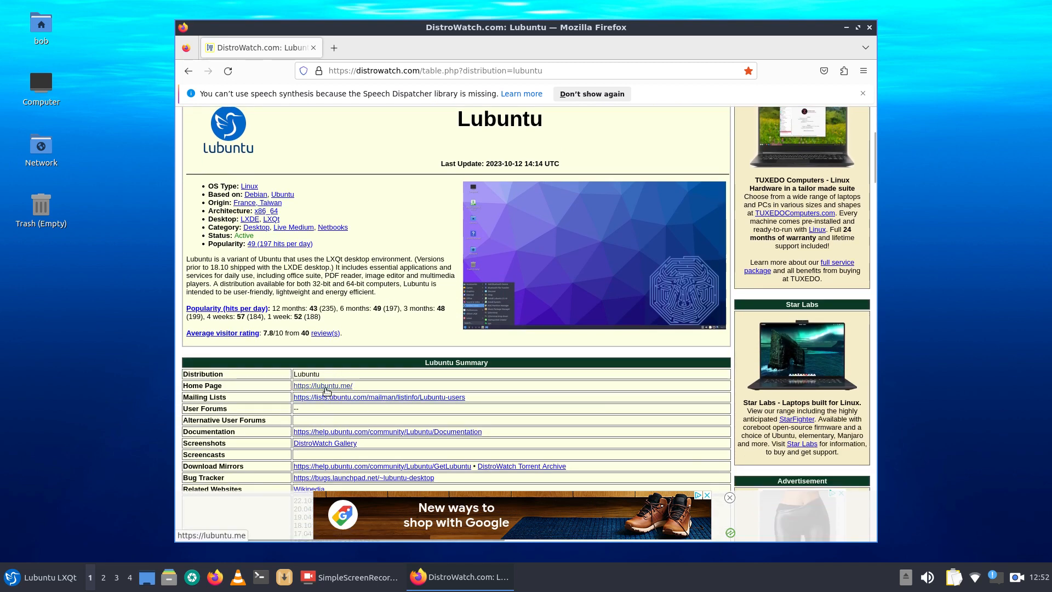
pyautogui.click(869, 27)
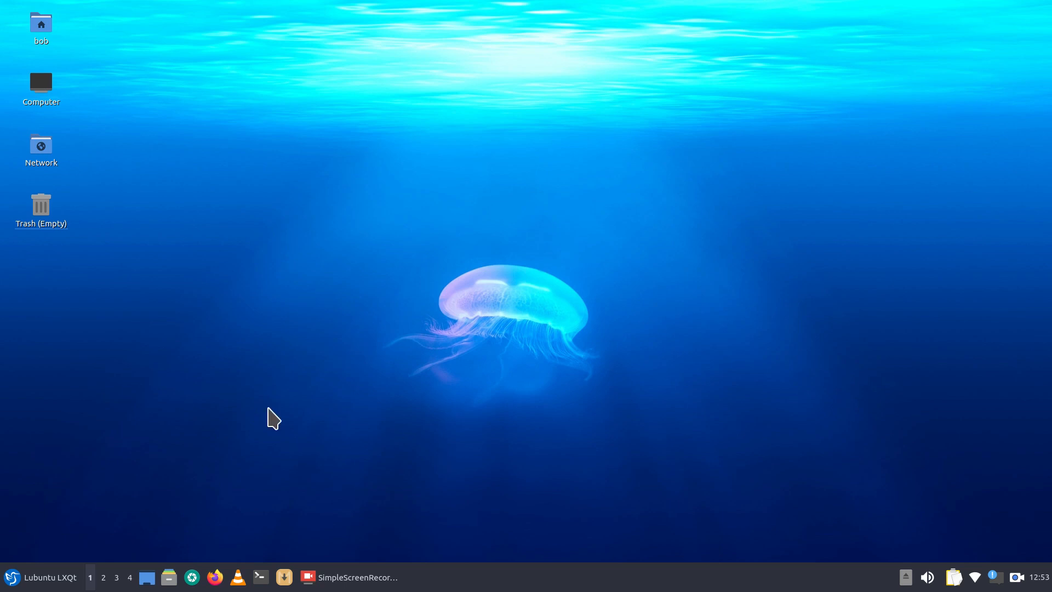
# Step: Configure the application menu button to use the custom icon clone-th3-icon.png together with its button text
pyautogui.rightClick(9, 576)
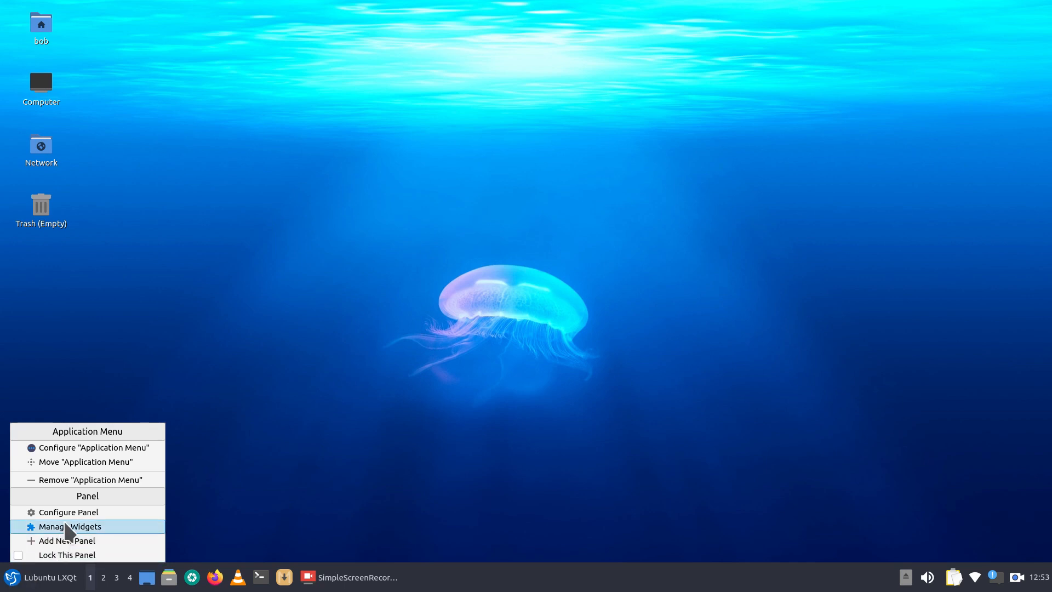
pyautogui.click(101, 448)
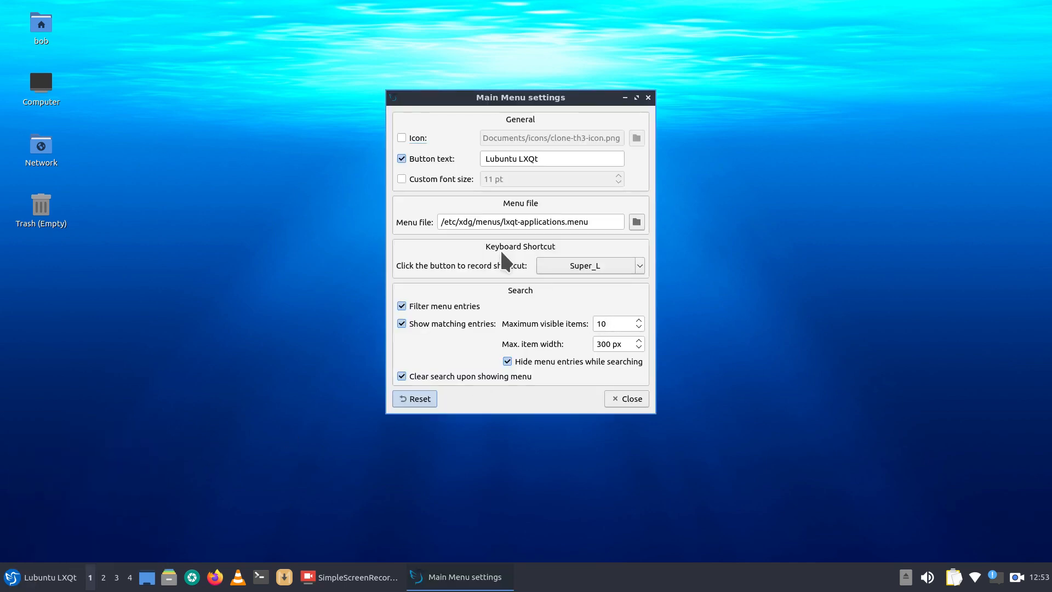
pyautogui.click(400, 160)
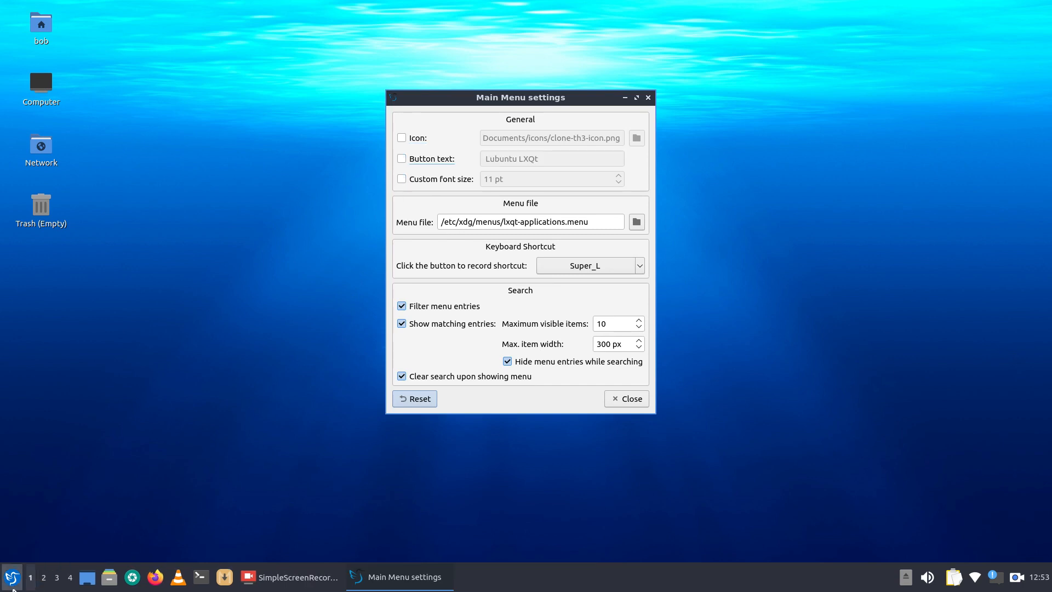
pyautogui.click(400, 138)
pyautogui.click(400, 158)
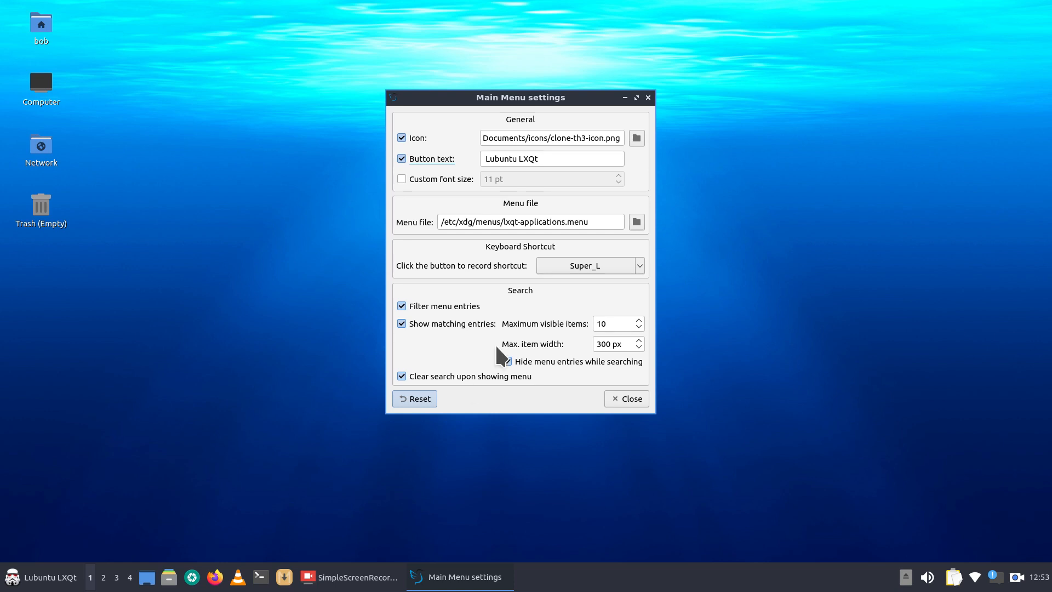
pyautogui.moveTo(562, 158); pyautogui.dragTo(417, 205)
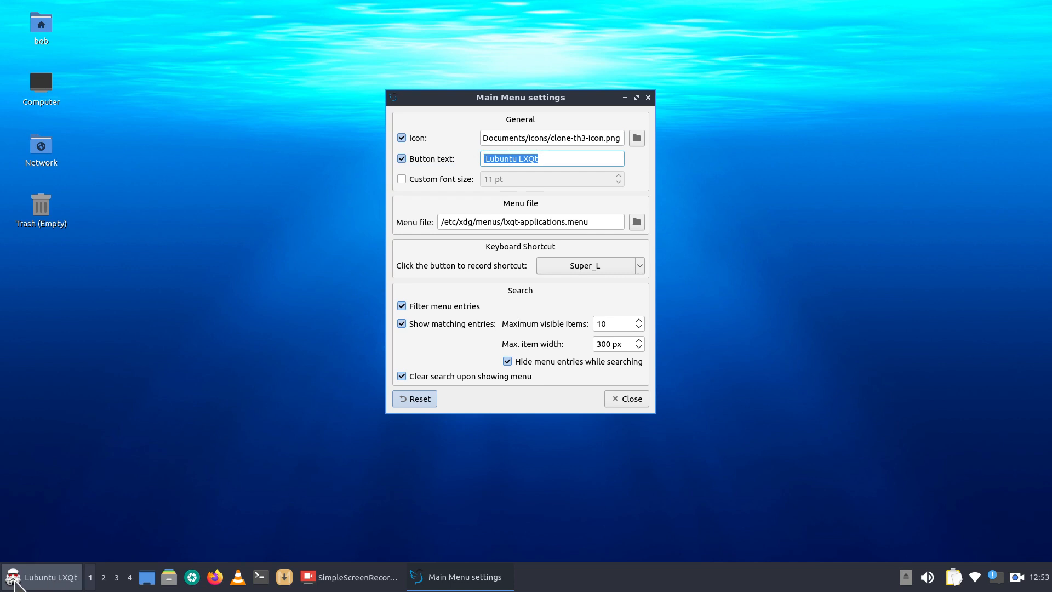
# Step: Open the home folder beside the menu settings and check the file manager's About information
pyautogui.moveTo(484, 104); pyautogui.dragTo(778, 114)
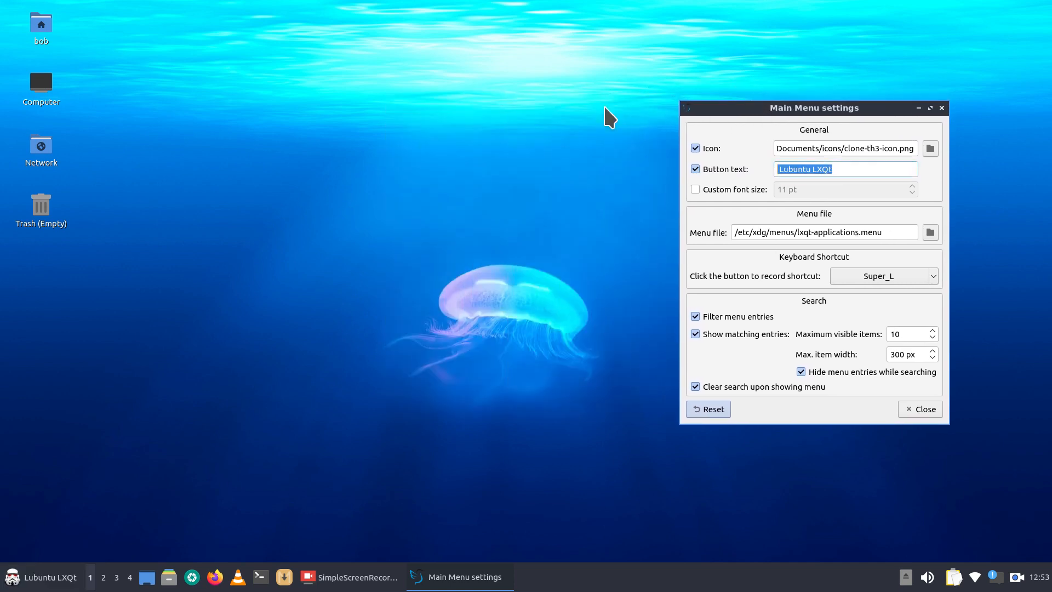
pyautogui.click(37, 28)
pyautogui.doubleClick(38, 27)
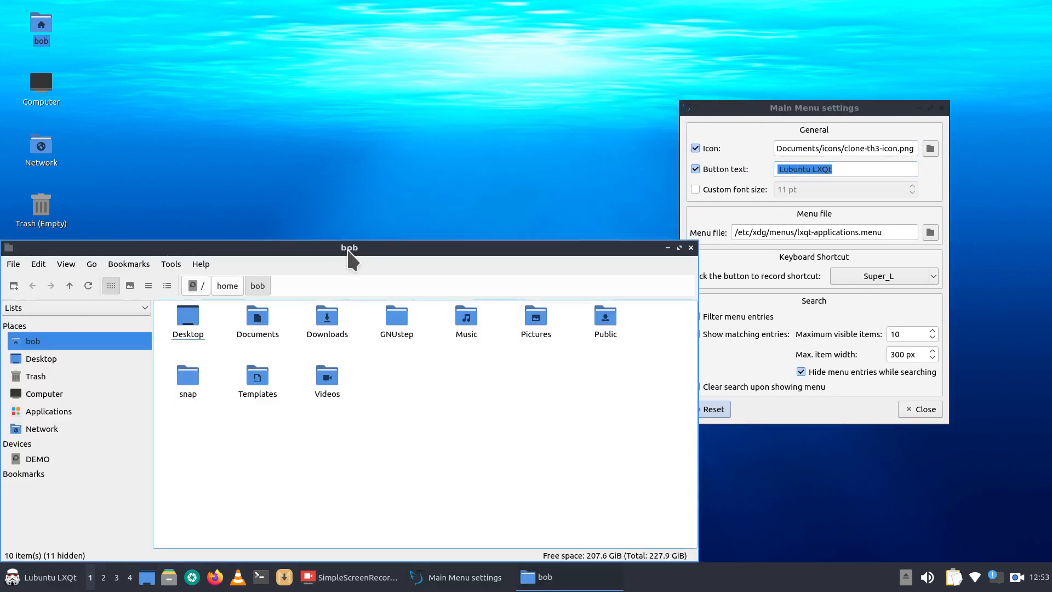
pyautogui.moveTo(347, 258); pyautogui.dragTo(359, 86)
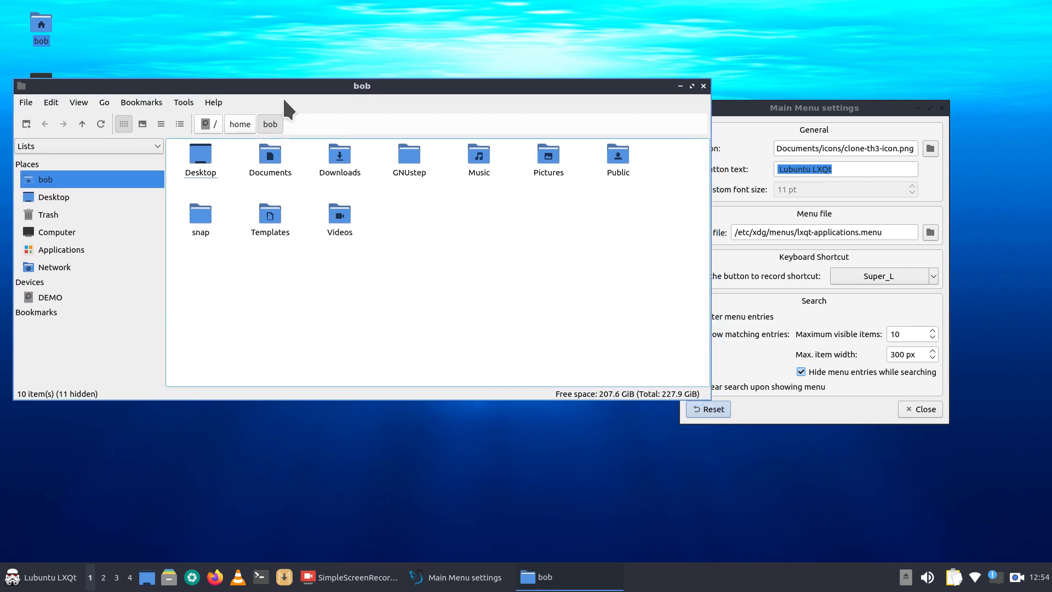
pyautogui.click(206, 103)
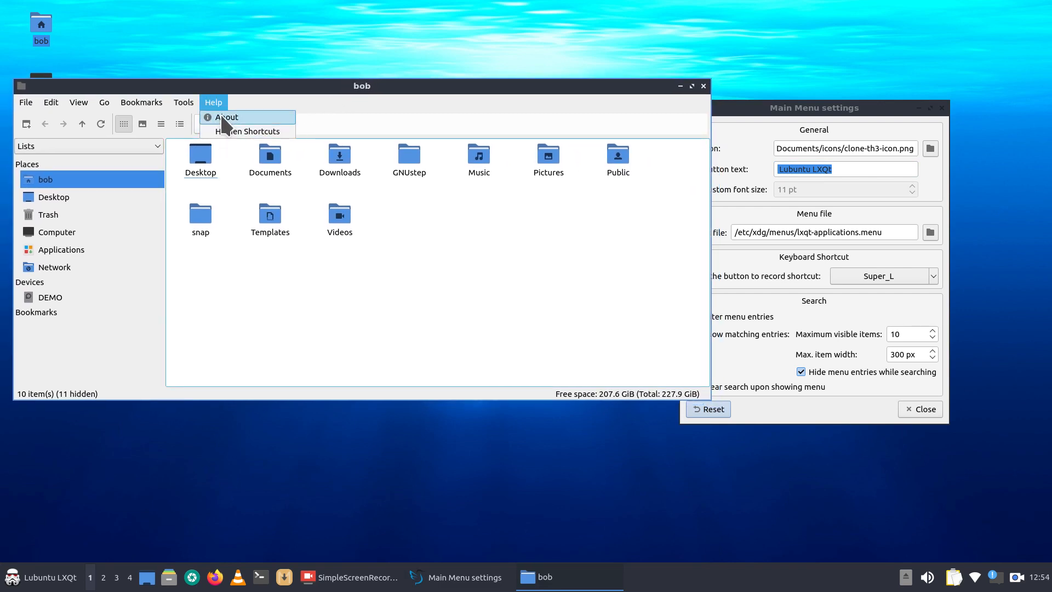
pyautogui.click(222, 115)
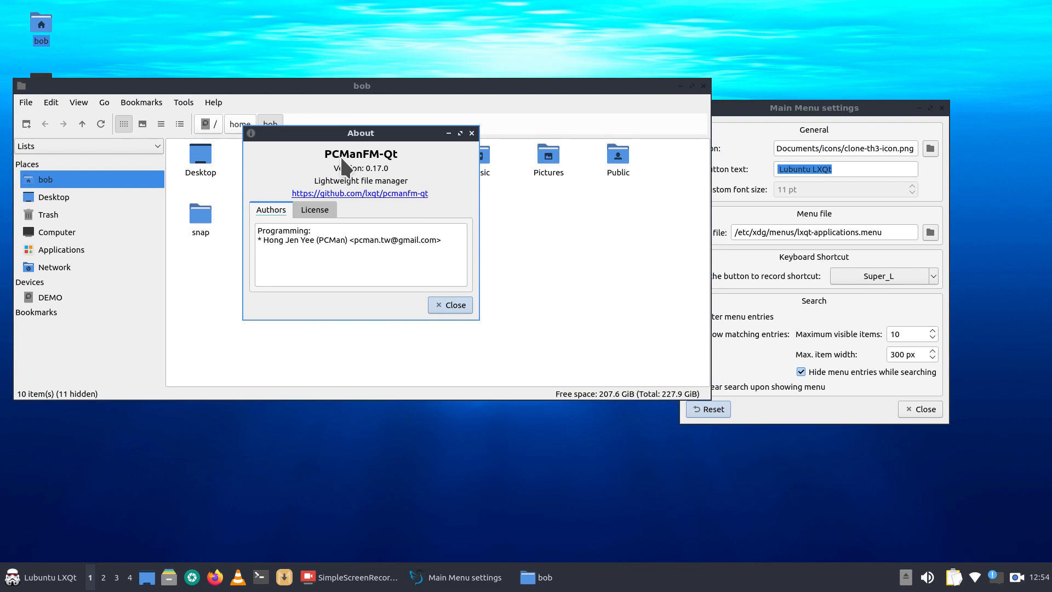
pyautogui.click(456, 306)
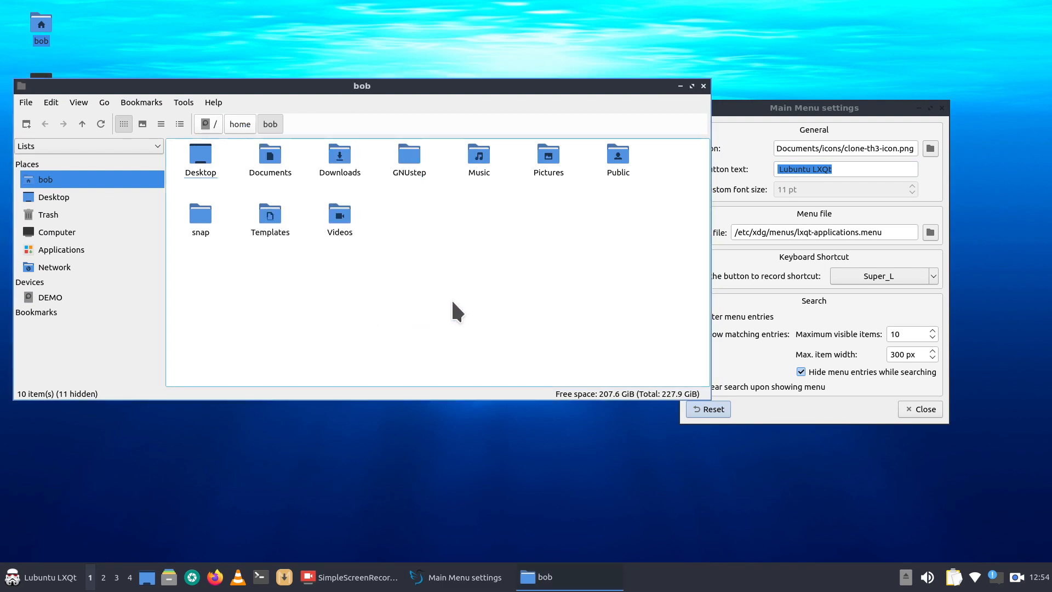
# Step: Browse the images in the icons folder inside Documents and close the file manager
pyautogui.doubleClick(269, 156)
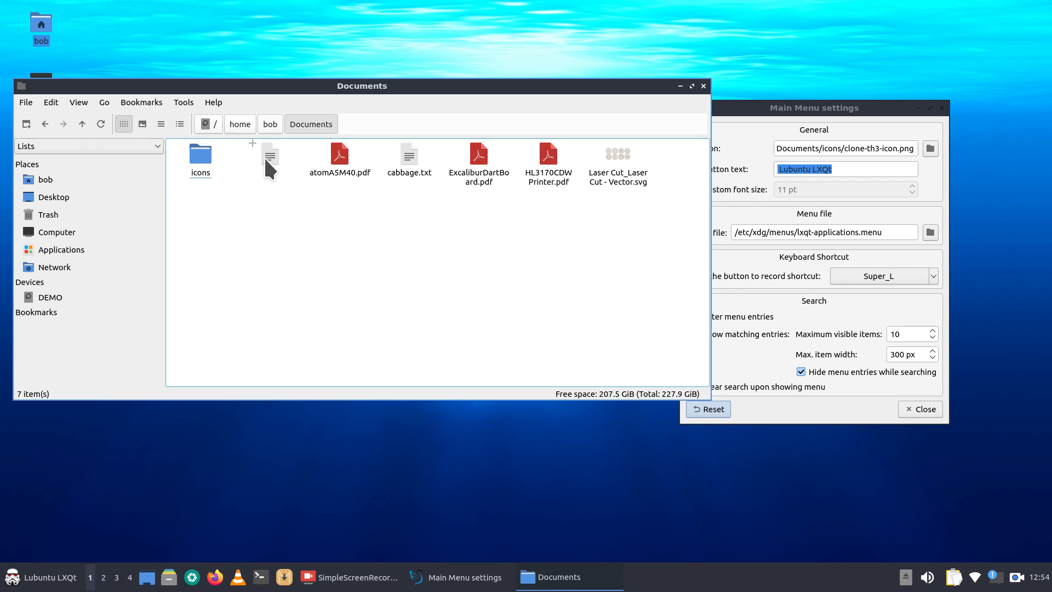
pyautogui.click(197, 173)
pyautogui.moveTo(201, 161)
pyautogui.doubleClick(200, 157)
pyautogui.scroll(-10, 360, 319)
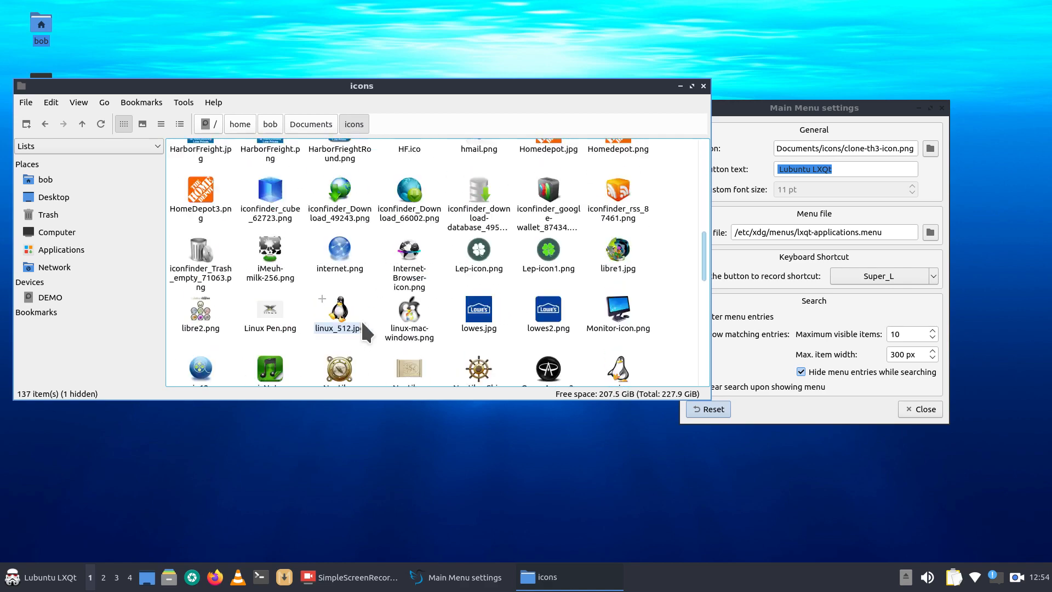
pyautogui.scroll(10, 360, 318)
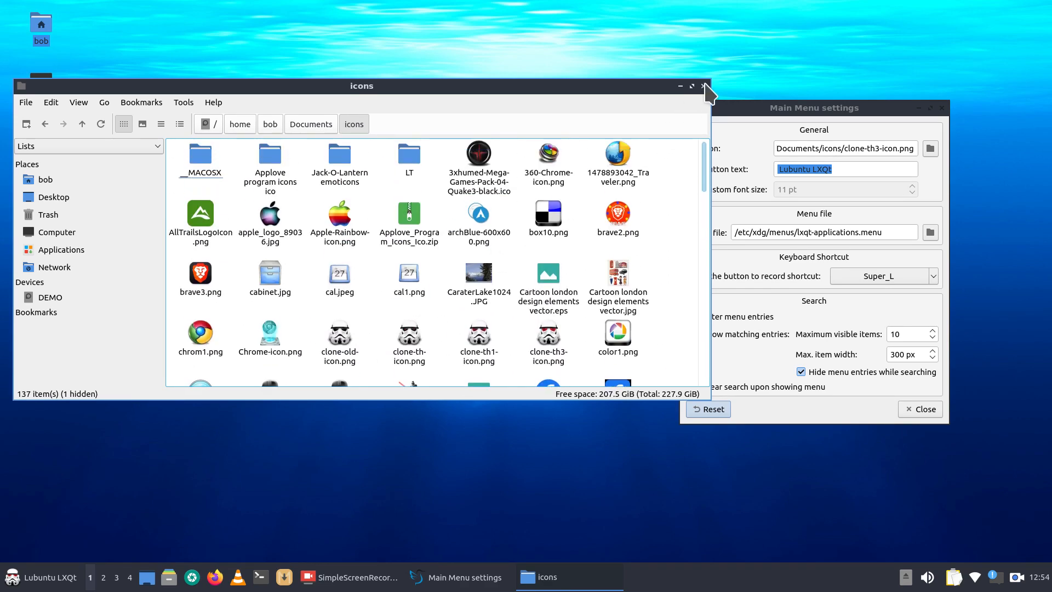
pyautogui.click(703, 86)
# Step: View the file chooser for the menu button's icon and close it without choosing a file
pyautogui.moveTo(745, 109); pyautogui.dragTo(357, 142)
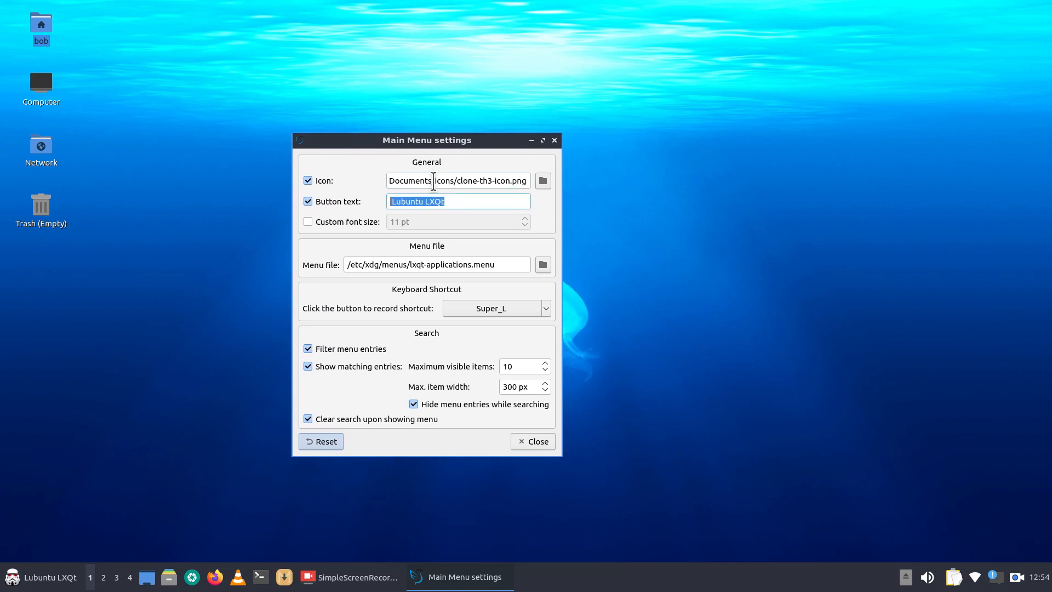
pyautogui.click(543, 180)
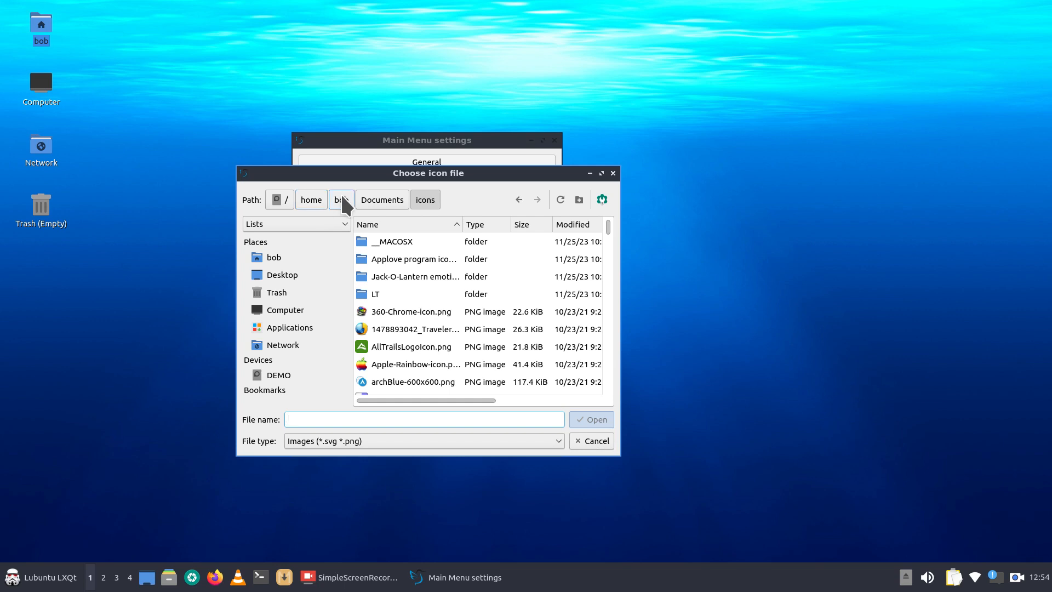
pyautogui.click(613, 173)
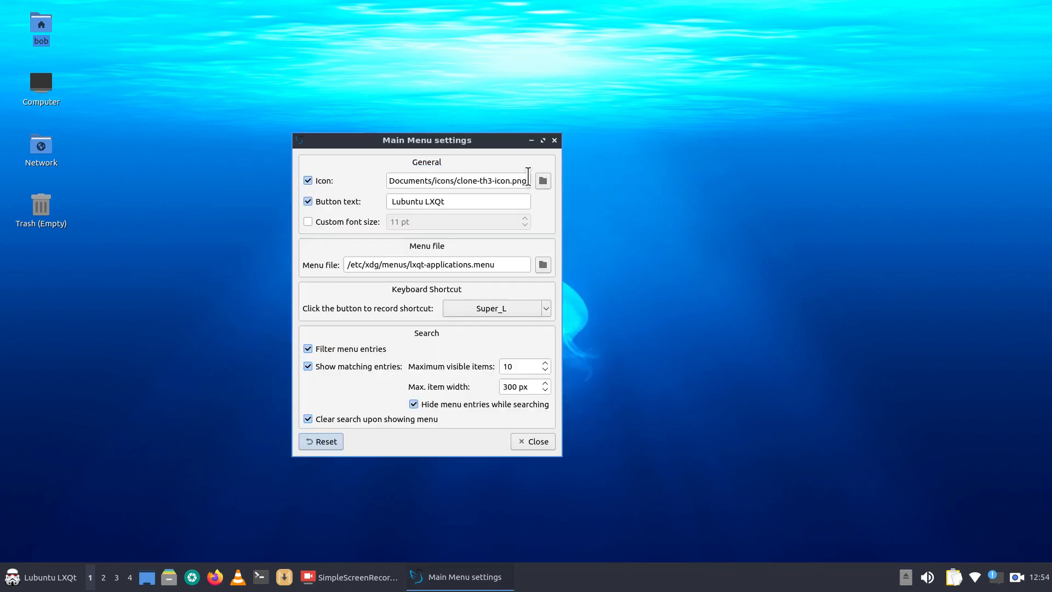
# Step: Disable the menu button's custom icon, switch its button text off and on again, and close the settings
pyautogui.click(308, 182)
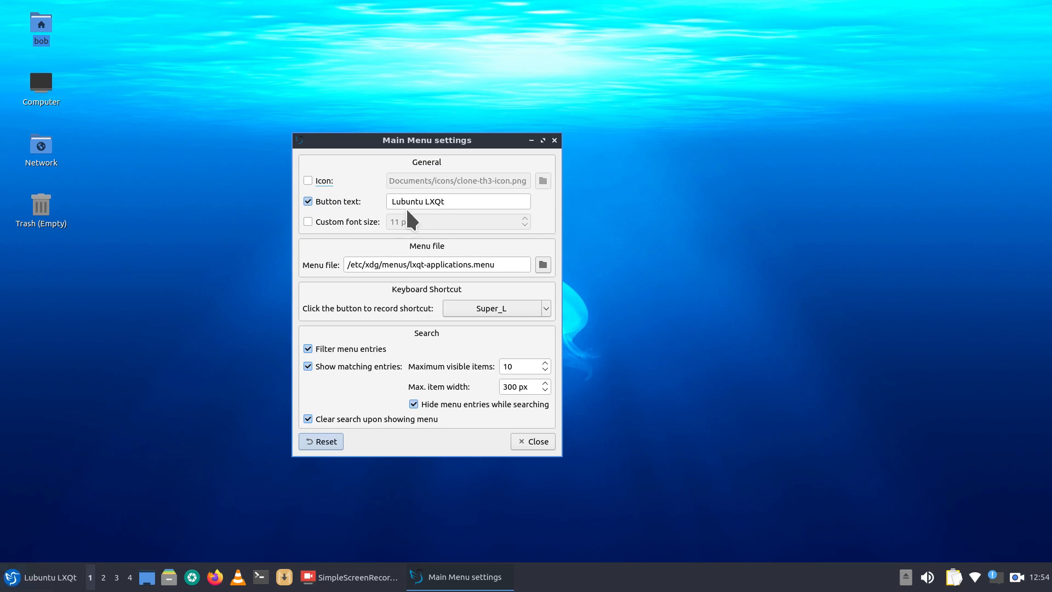
pyautogui.click(308, 202)
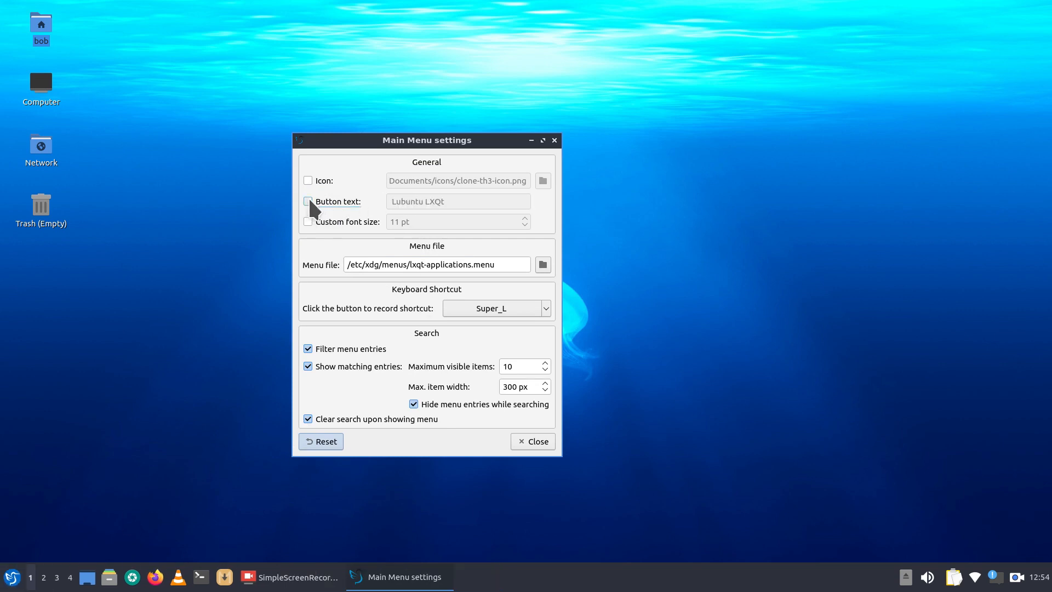
pyautogui.click(308, 198)
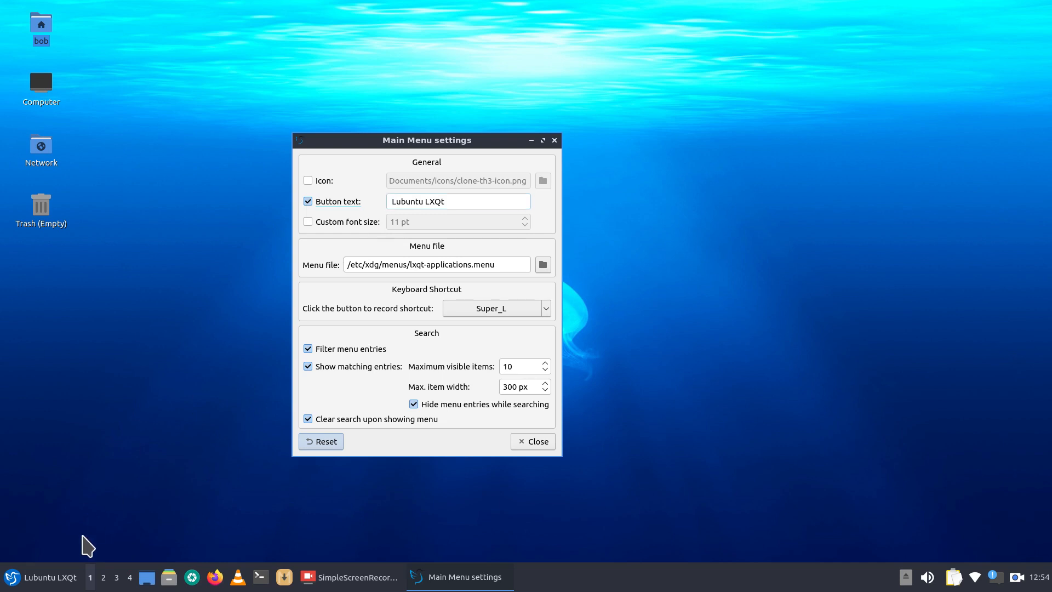
pyautogui.click(392, 201)
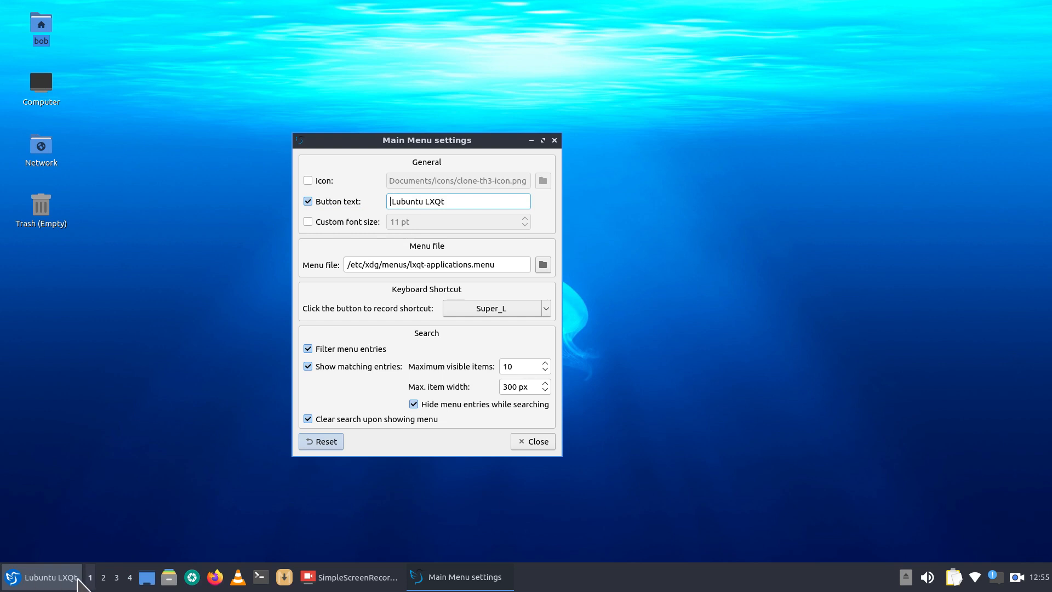
pyautogui.click(532, 441)
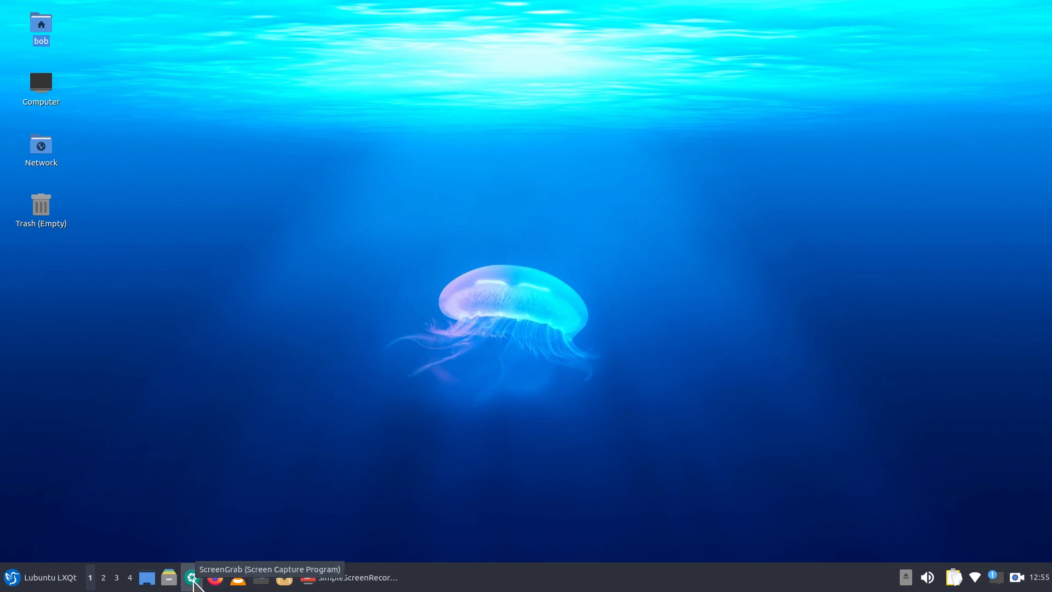
# Step: Search the application menu for "sc" and dismiss the menu
pyautogui.click(12, 577)
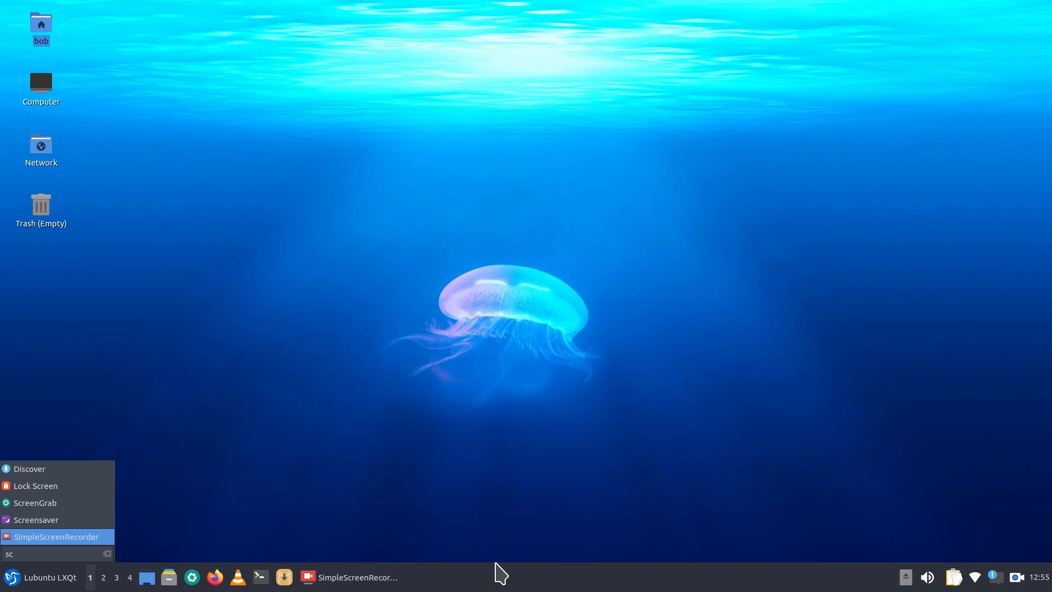
pyautogui.click(393, 424)
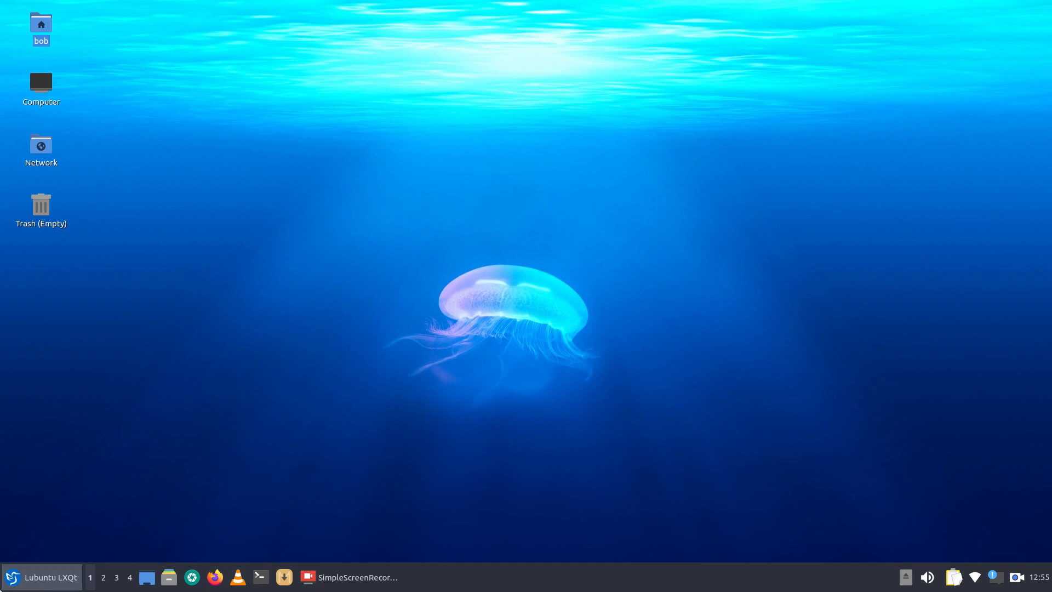
# Step: Add the 2048-Qt game from the application menu to the desktop and dismiss the menu
pyautogui.click(12, 576)
pyautogui.moveTo(20, 400)
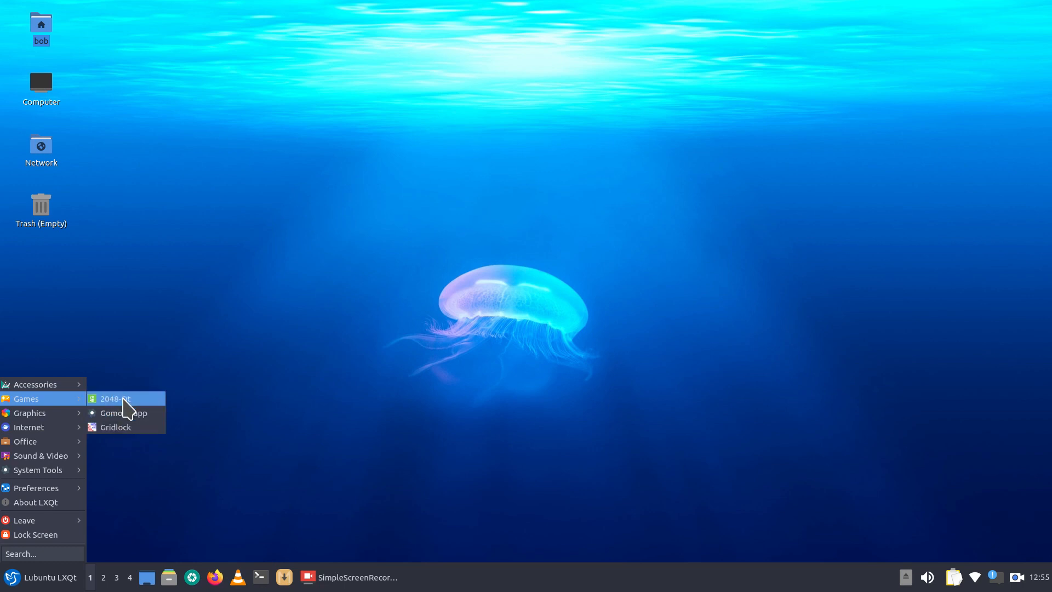
pyautogui.rightClick(95, 399)
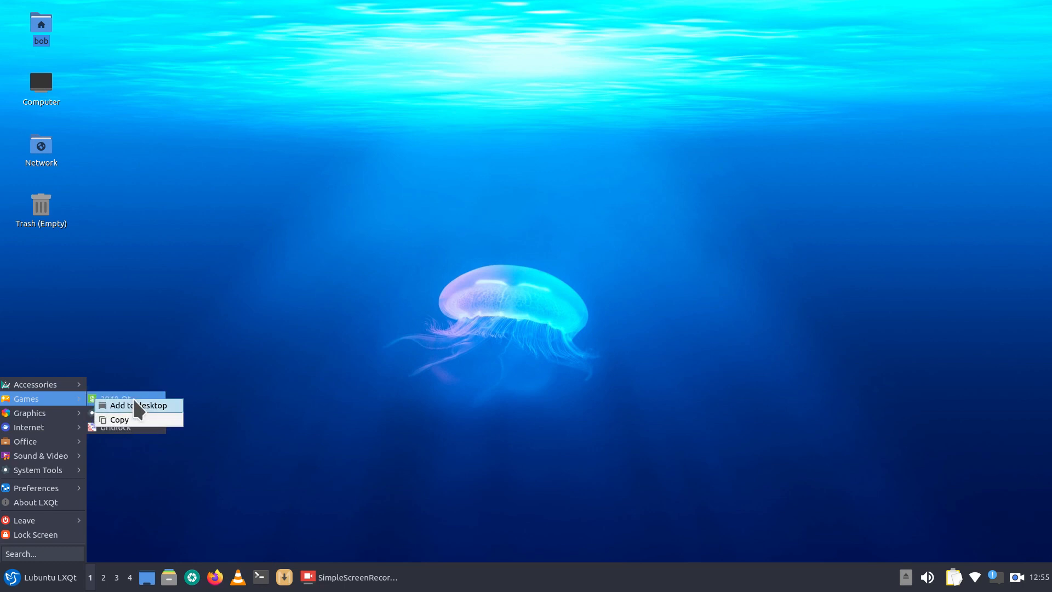
pyautogui.click(141, 406)
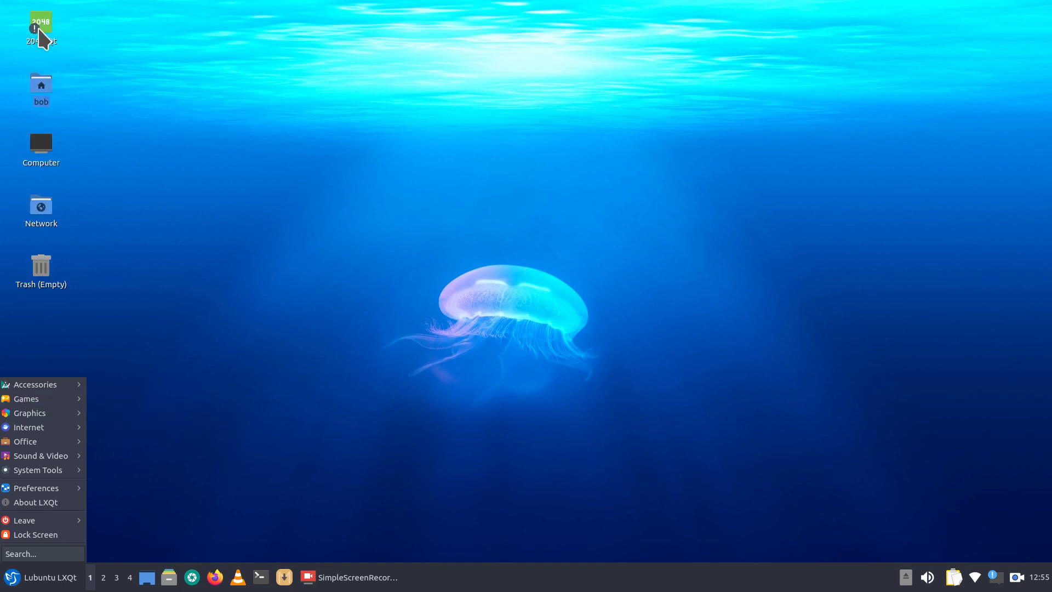
pyautogui.click(145, 158)
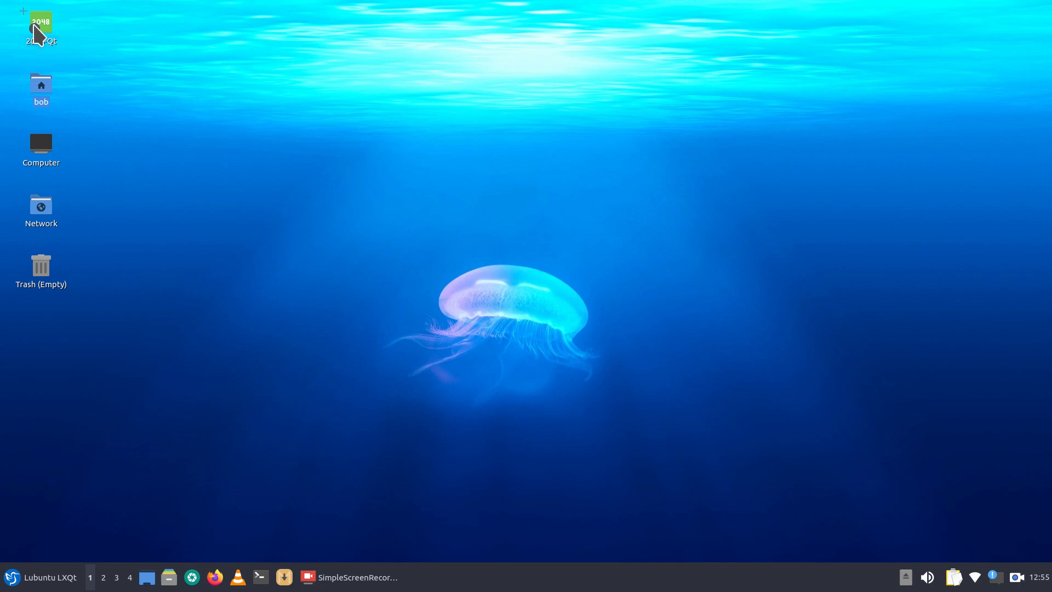
# Step: Execute the 2048-Qt desktop shortcut twice, closing the game window after each launch
pyautogui.doubleClick(34, 30)
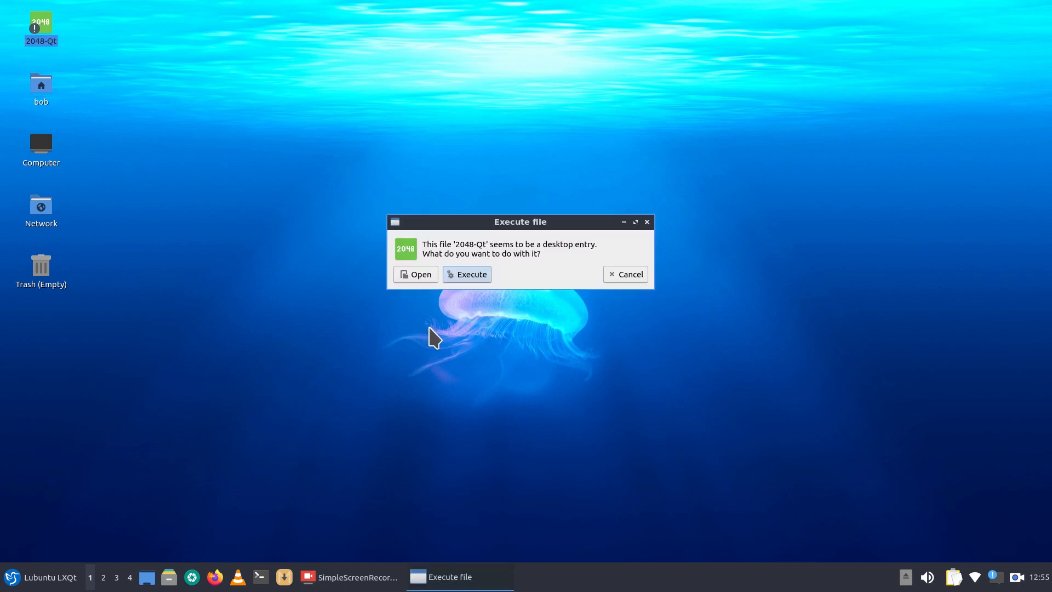
pyautogui.click(470, 273)
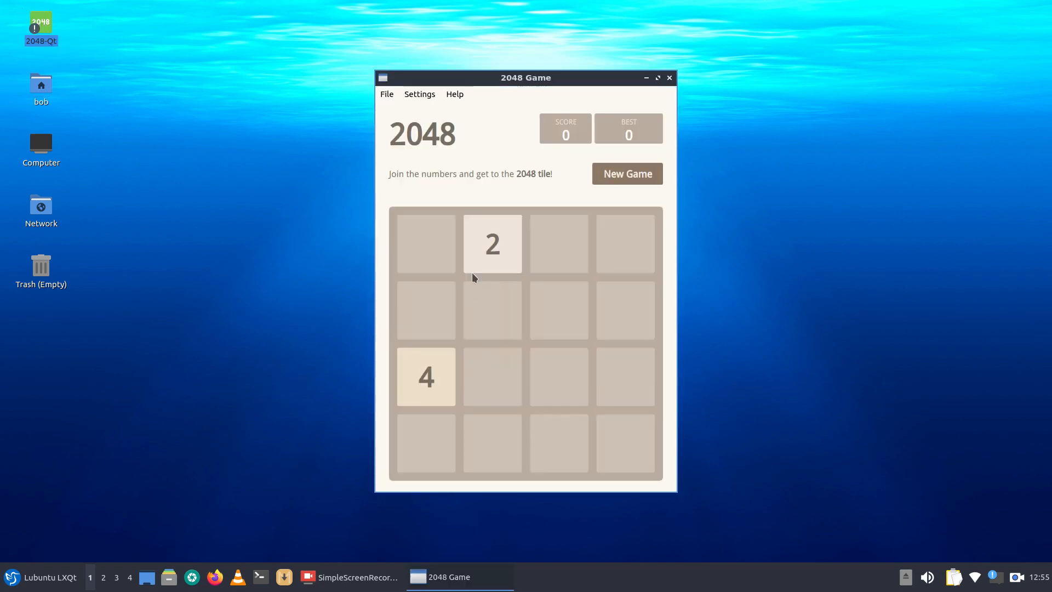
pyautogui.click(669, 78)
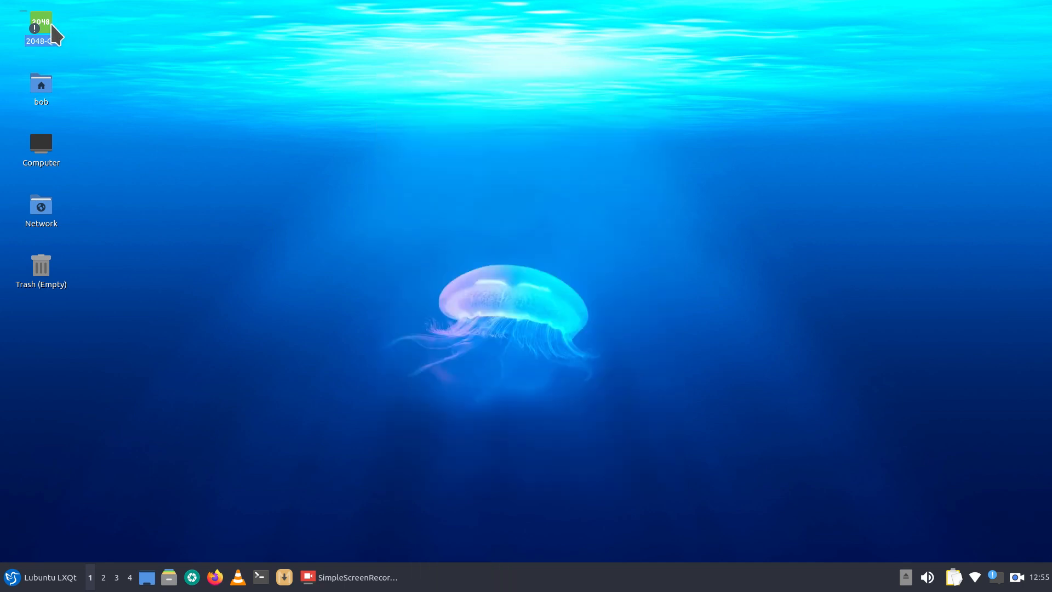
pyautogui.doubleClick(33, 28)
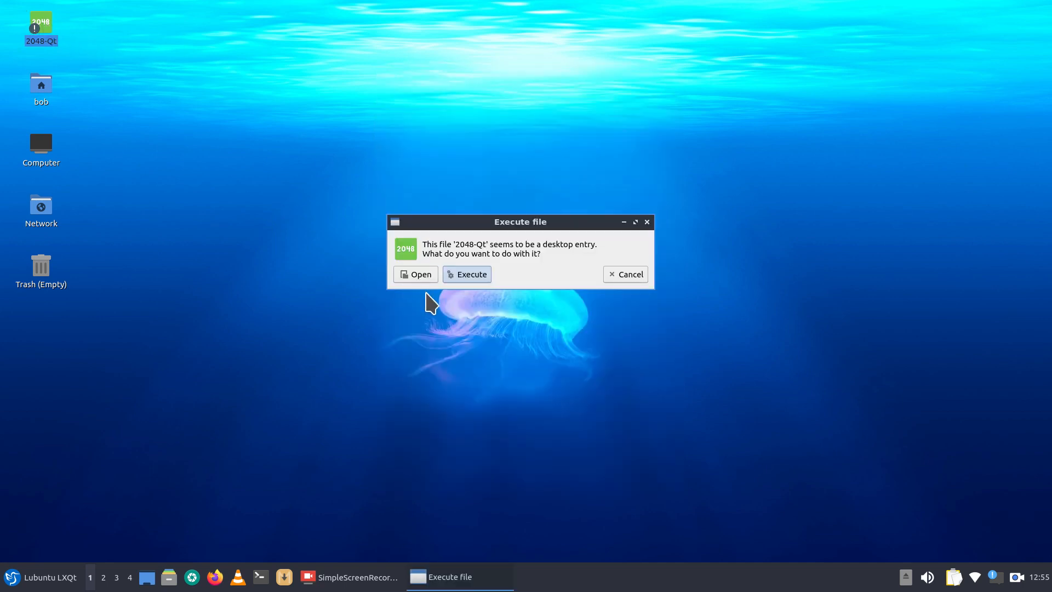
pyautogui.click(464, 276)
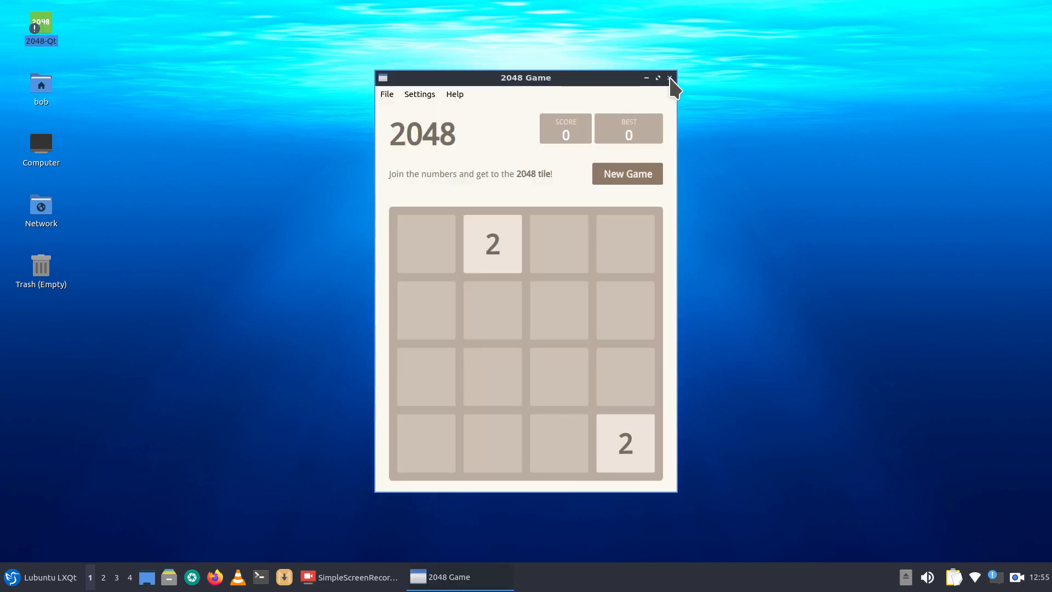
pyautogui.click(670, 77)
# Step: Open the 2048-Qt desktop entry as a text file to view its contents, and close the editor
pyautogui.doubleClick(40, 25)
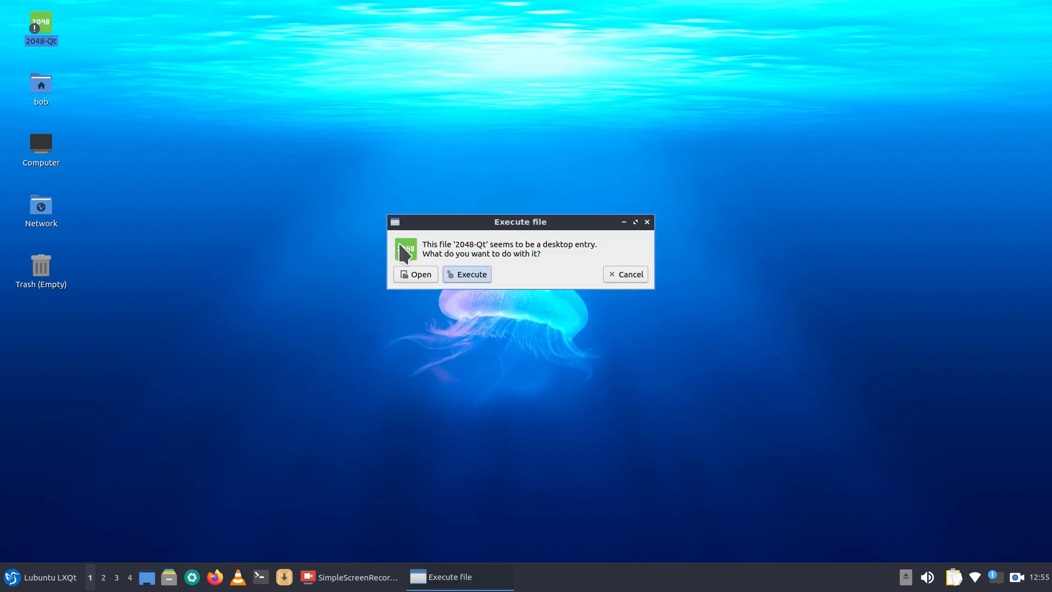
pyautogui.click(416, 274)
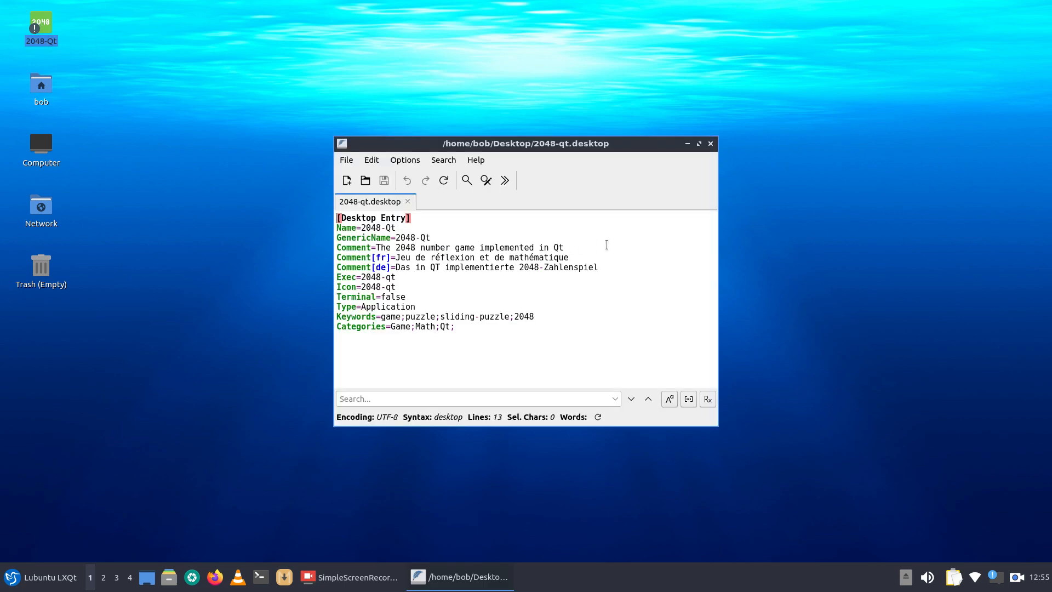
pyautogui.click(710, 144)
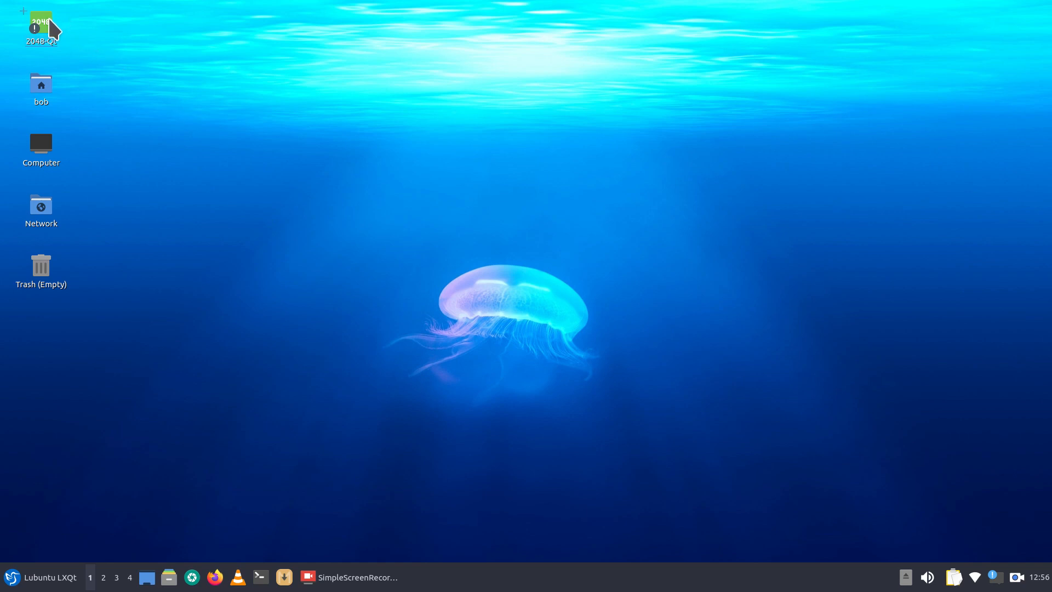
# Step: Mark the 2048-Qt desktop shortcut as a trusted executable and test-launch the game twice, closing it each time
pyautogui.rightClick(39, 18)
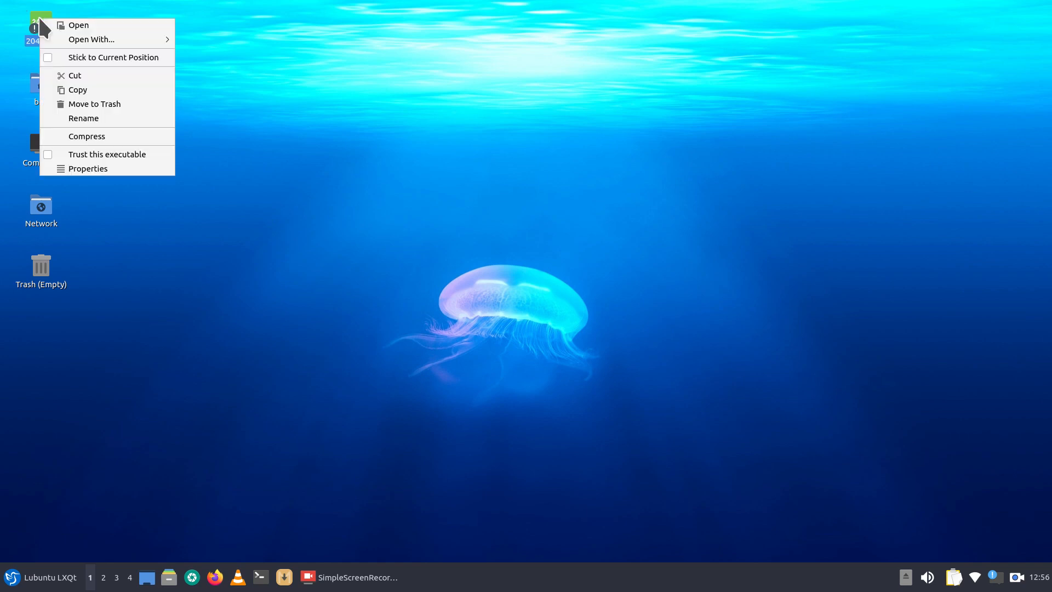
pyautogui.click(105, 156)
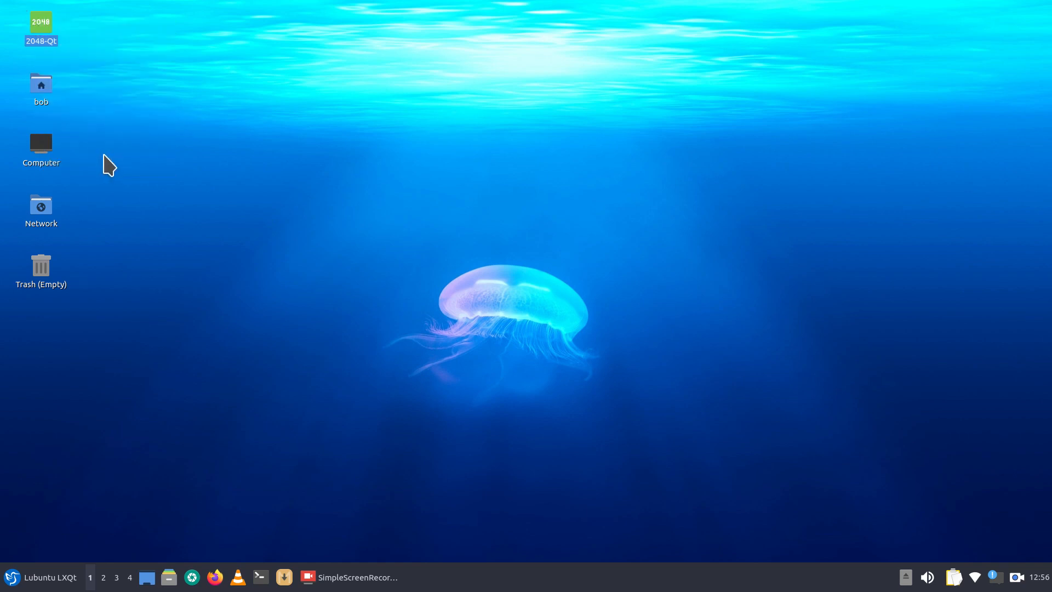
pyautogui.doubleClick(39, 22)
pyautogui.click(668, 78)
pyautogui.doubleClick(37, 17)
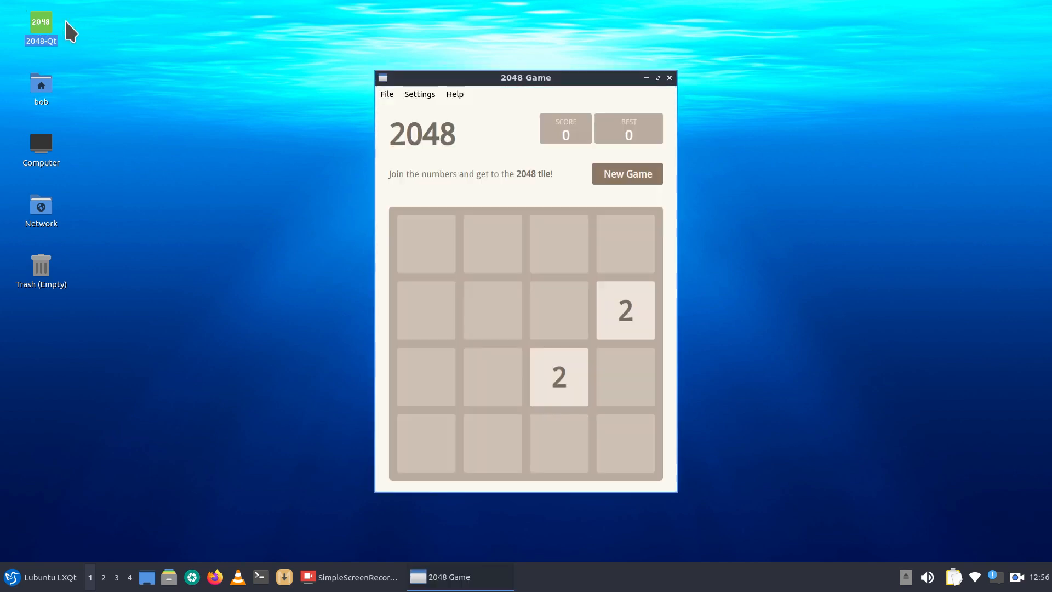
pyautogui.click(669, 78)
# Step: Try to place the 2048-Qt game from the application menu on the desktop, and cancel the copy or symlink choice
pyautogui.click(7, 585)
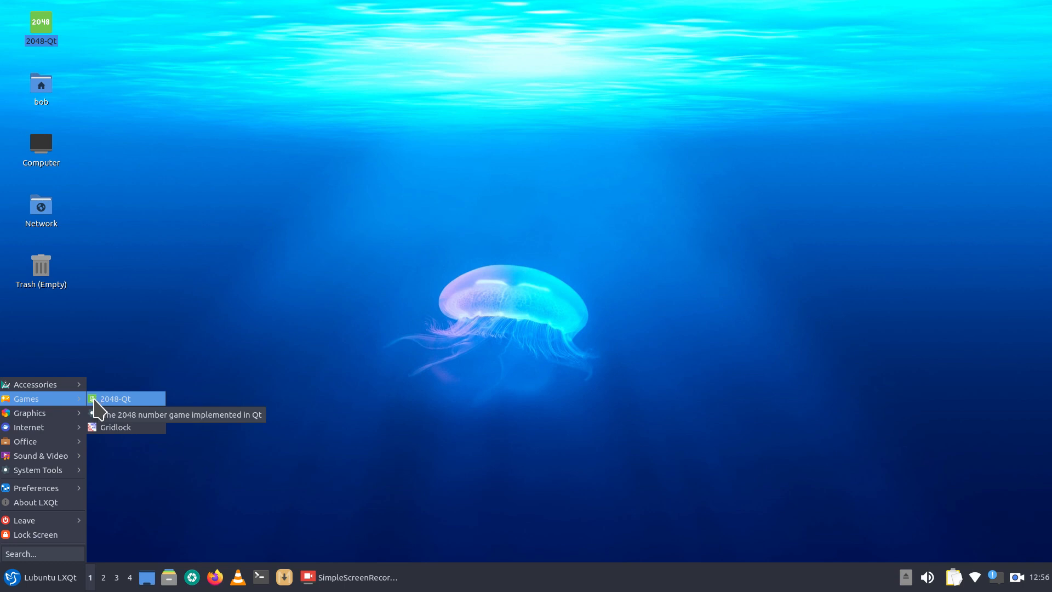
pyautogui.moveTo(94, 404); pyautogui.dragTo(476, 430)
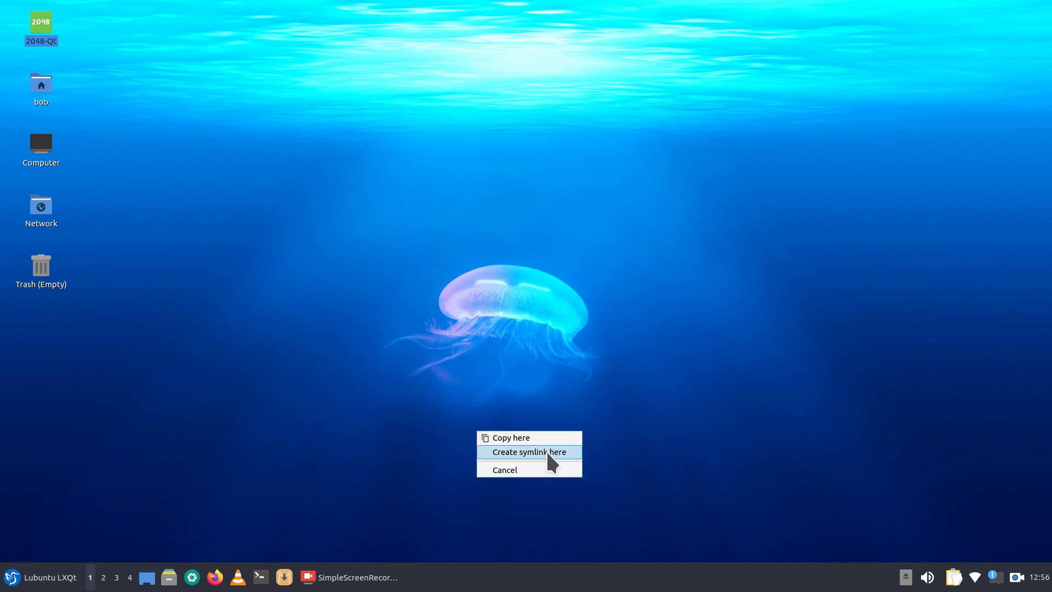
pyautogui.click(523, 469)
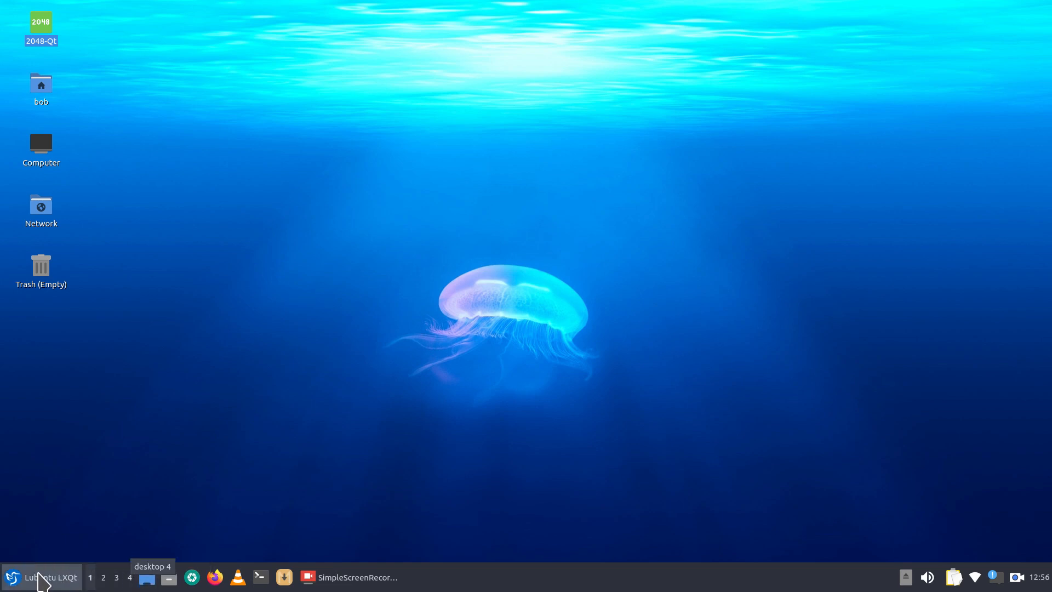
# Step: Add 2048-Qt from the Games category and qpdfview from the Office category to the panel's quick launch area
pyautogui.click(12, 576)
pyautogui.moveTo(82, 398)
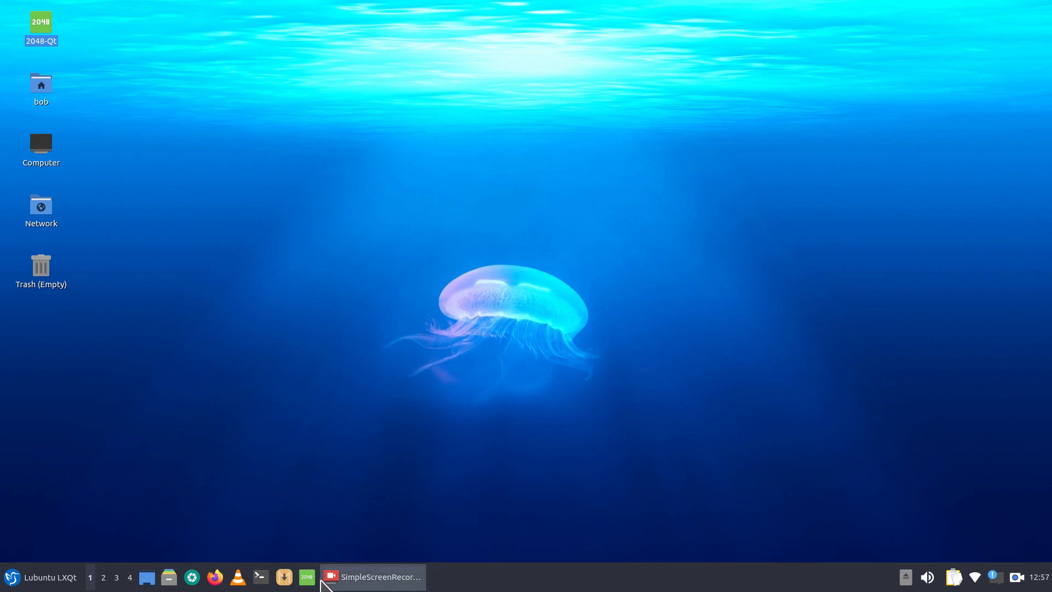
pyautogui.click(12, 576)
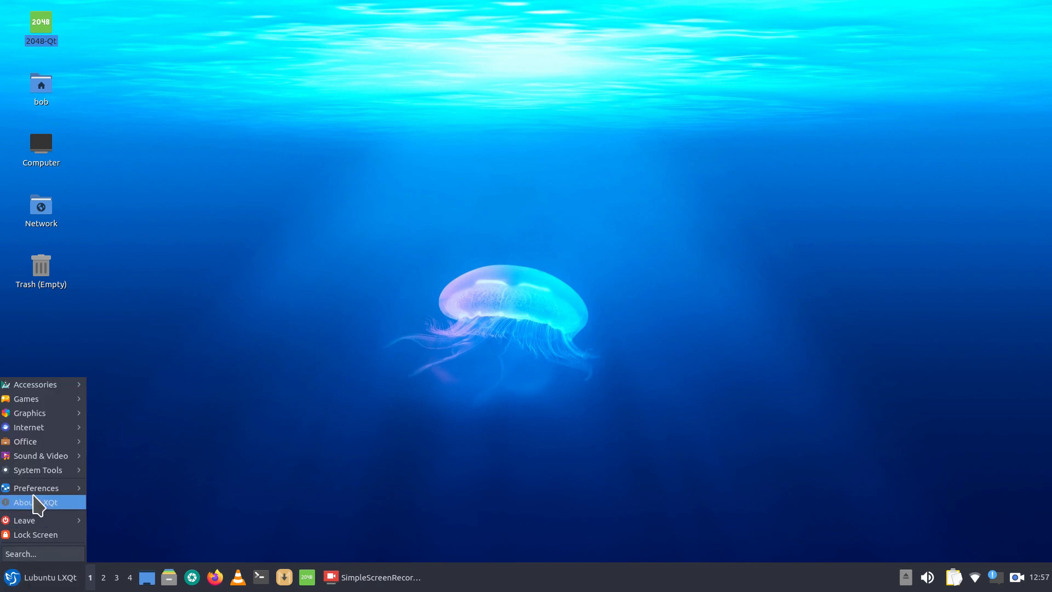
pyautogui.moveTo(23, 429)
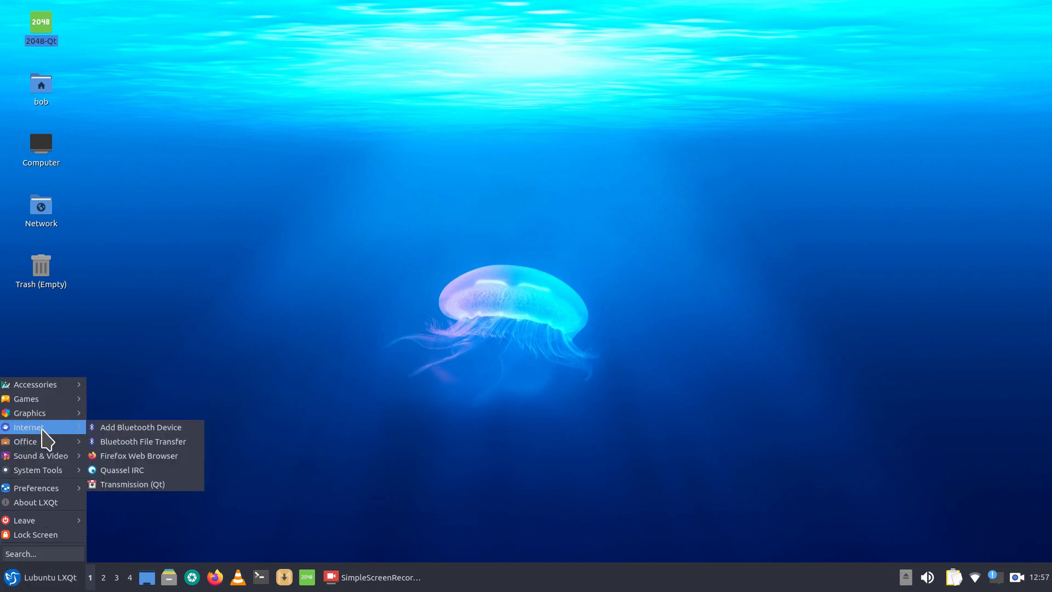
pyautogui.moveTo(45, 446)
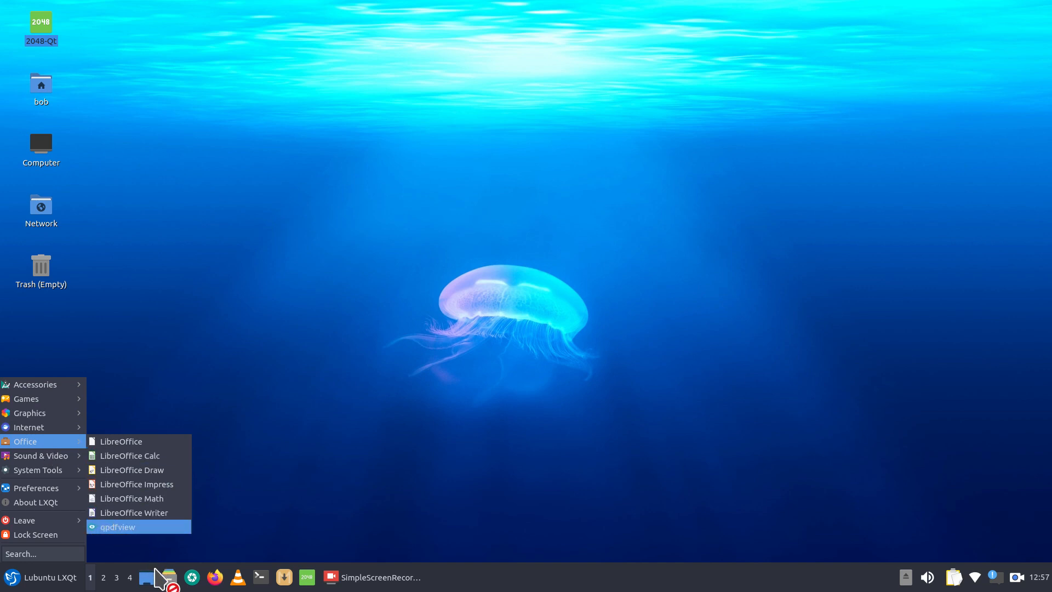
pyautogui.press('Return')
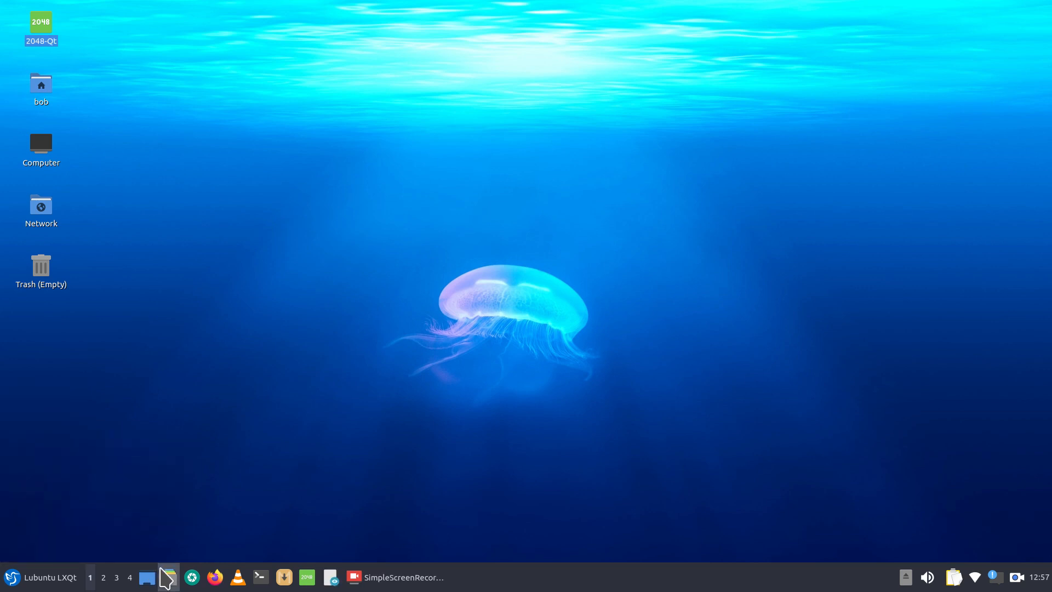
# Step: Move the qpdfview launcher left, one place at a time, to the first position in the quick launch area
pyautogui.rightClick(333, 579)
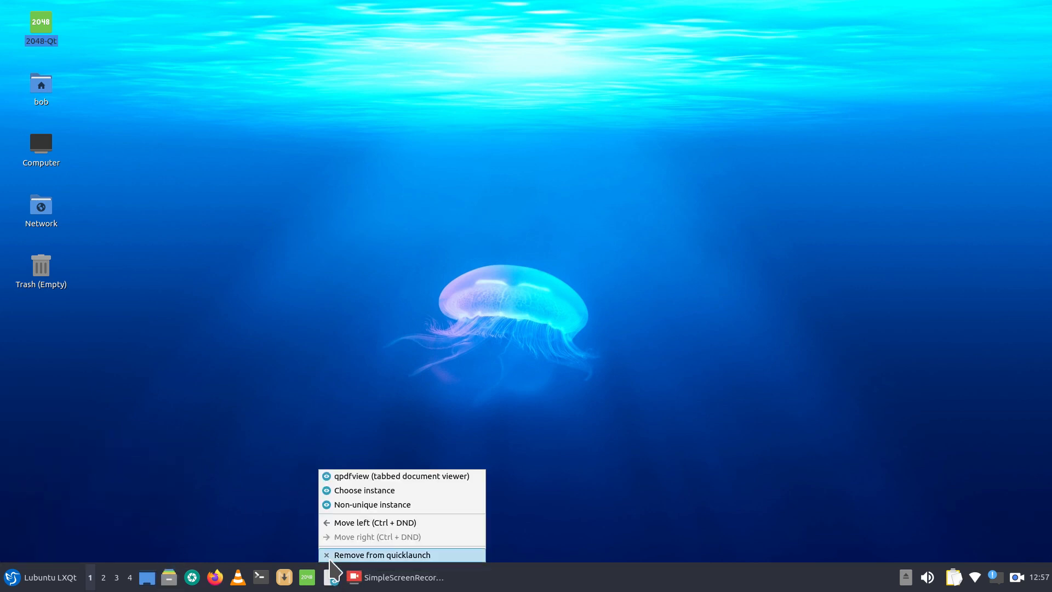
pyautogui.click(341, 519)
pyautogui.rightClick(308, 578)
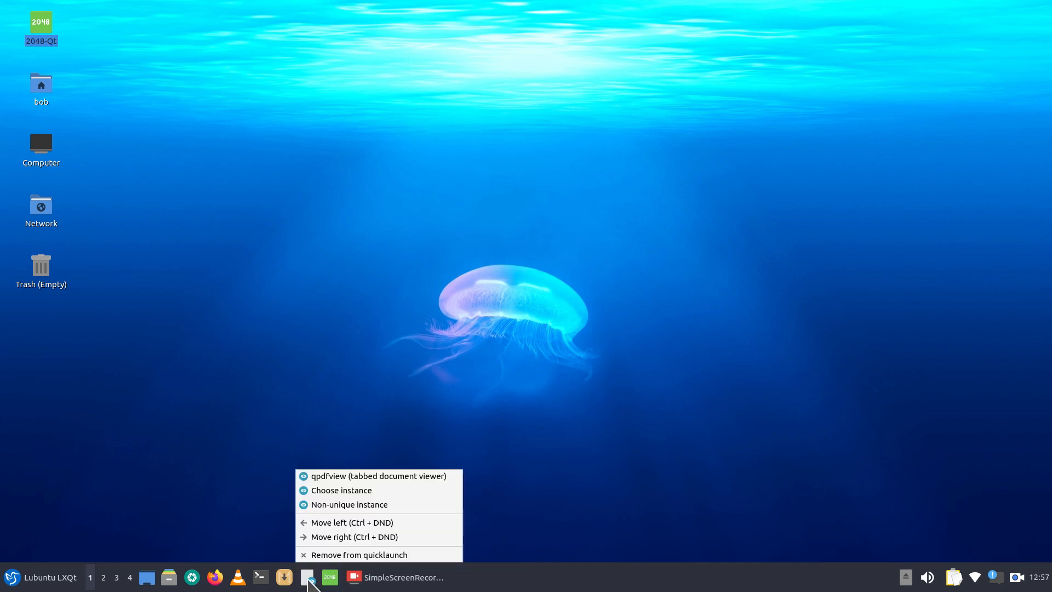
pyautogui.click(317, 524)
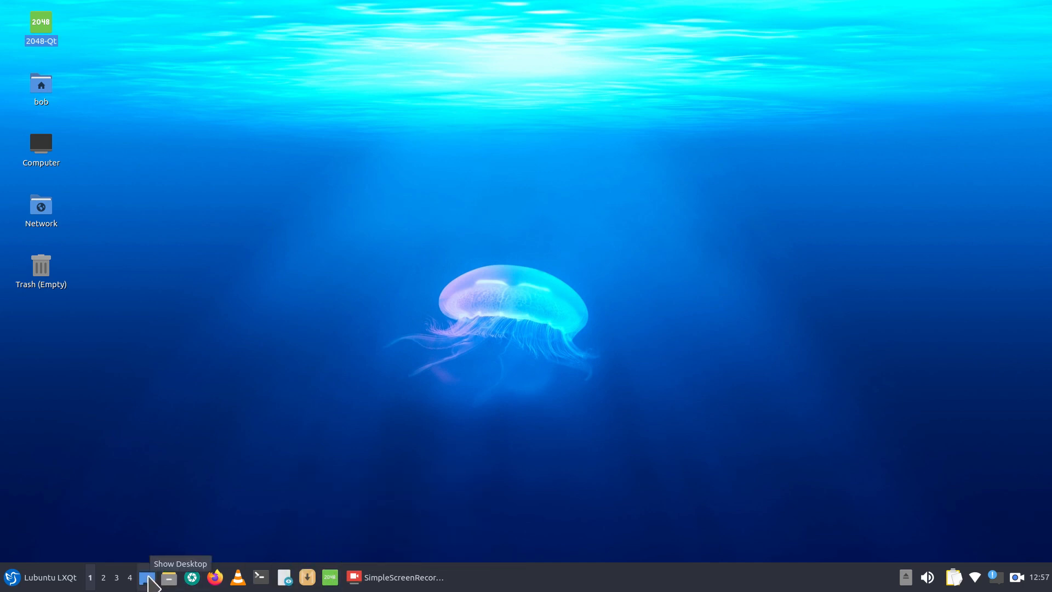
pyautogui.rightClick(285, 581)
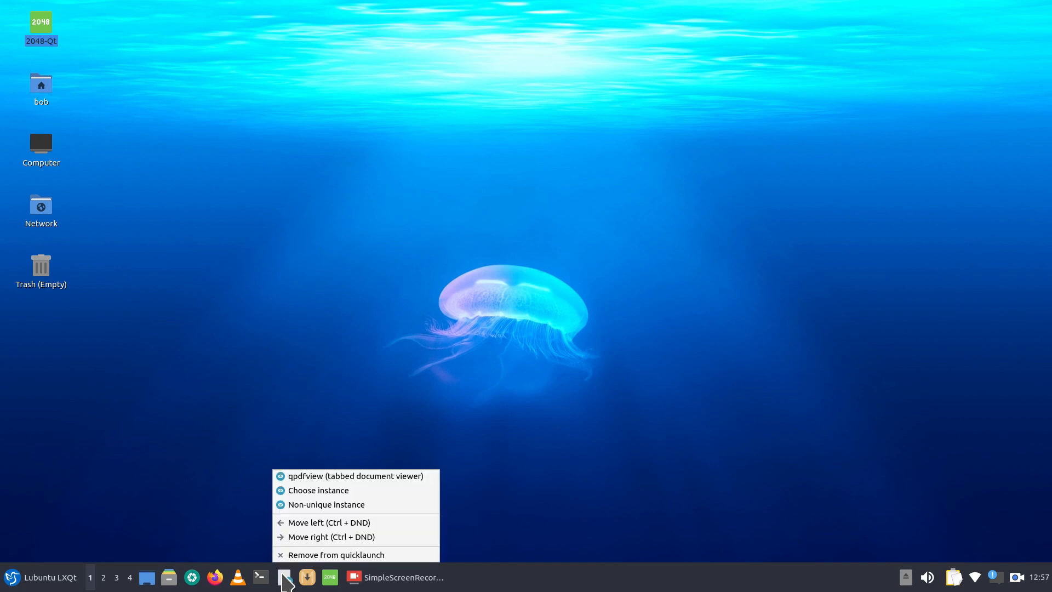
pyautogui.click(295, 523)
pyautogui.rightClick(263, 577)
pyautogui.click(278, 523)
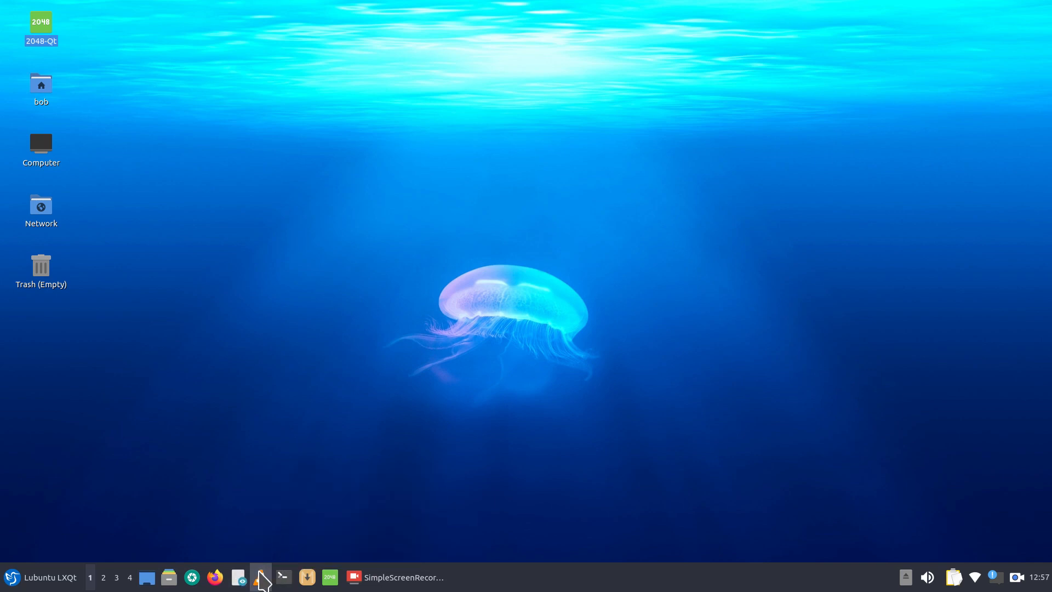
pyautogui.rightClick(239, 578)
pyautogui.click(245, 522)
pyautogui.rightClick(218, 572)
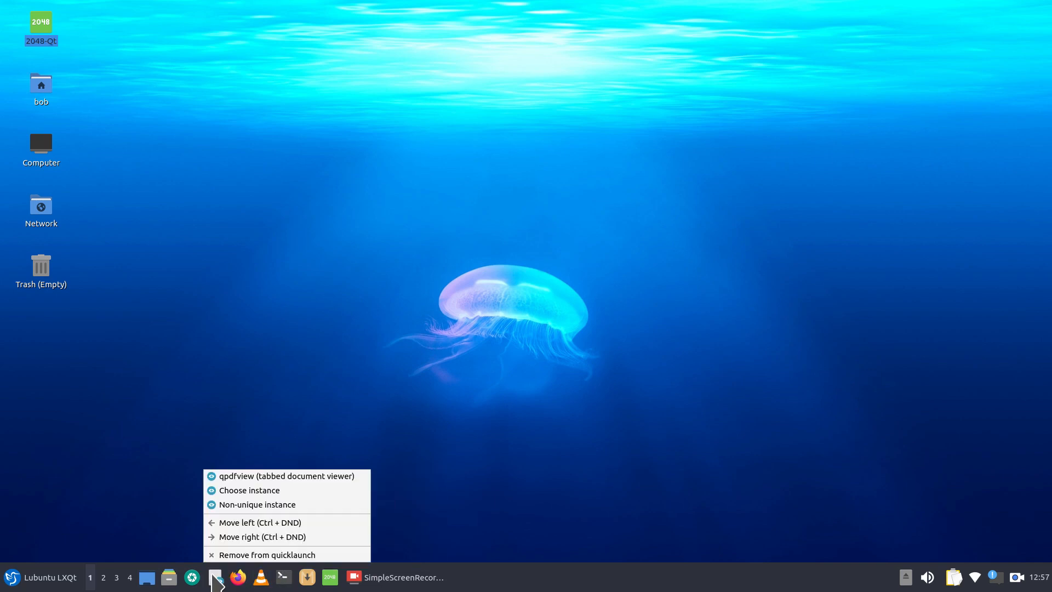
pyautogui.click(212, 521)
pyautogui.rightClick(192, 578)
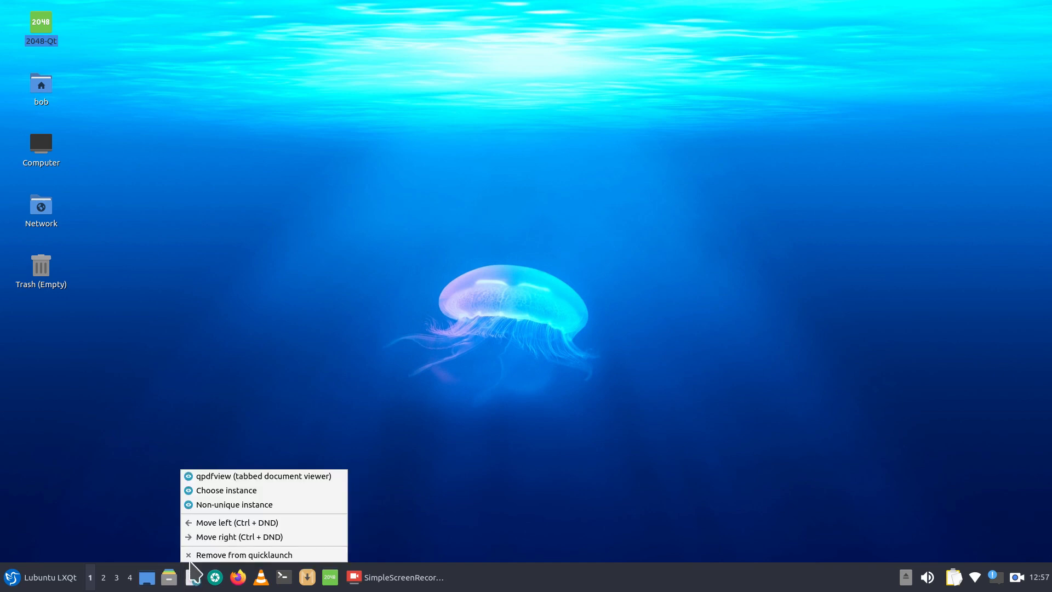
pyautogui.click(190, 523)
pyautogui.rightClick(167, 581)
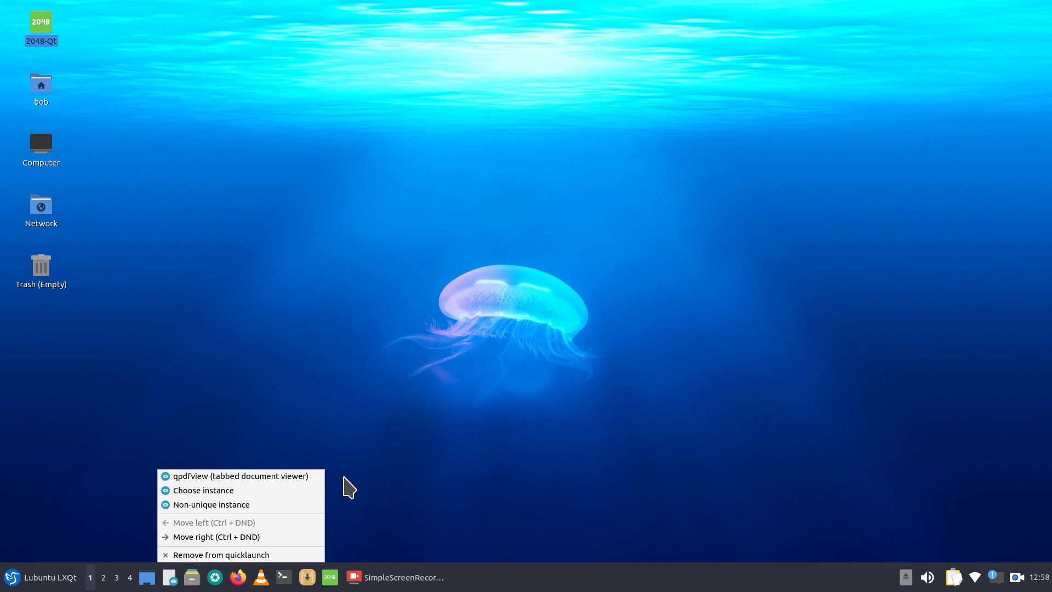
pyautogui.click(533, 585)
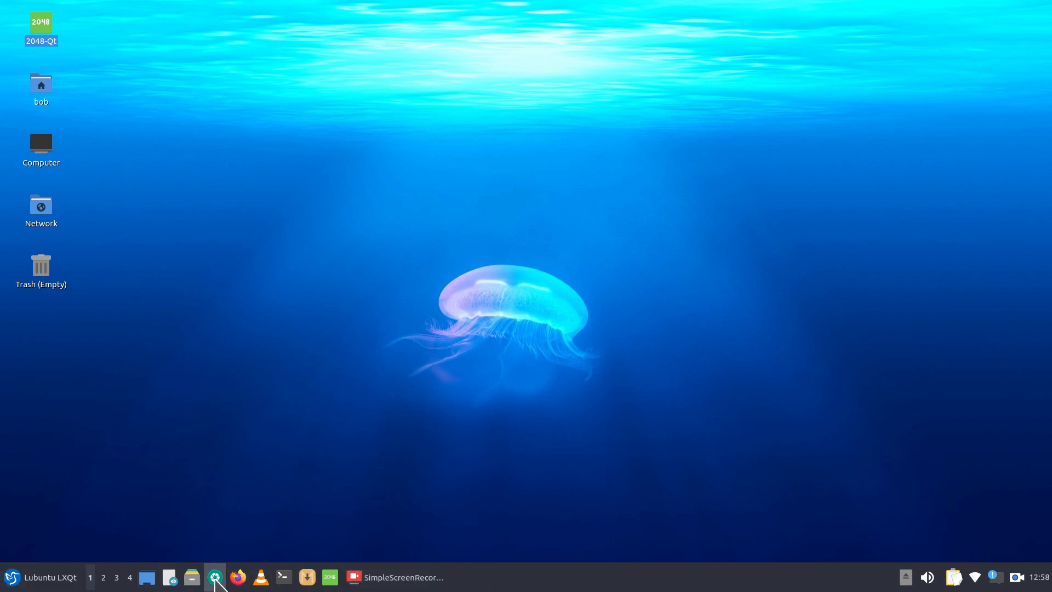
# Step: Search the application menu for "sc" to view the screenshot application's entry, and dismiss the menu
pyautogui.click(12, 579)
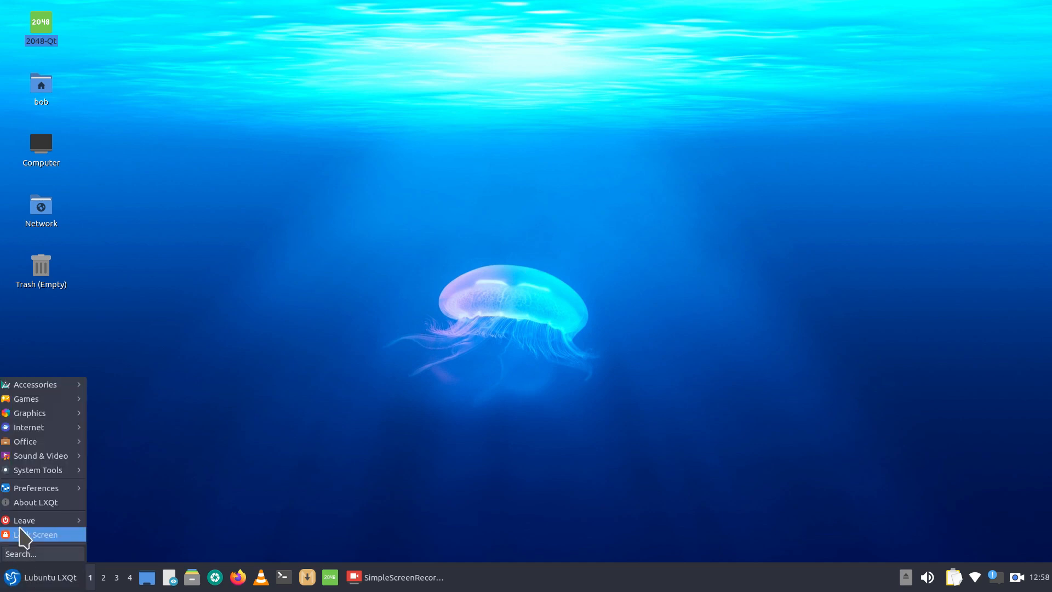
pyautogui.moveTo(22, 520)
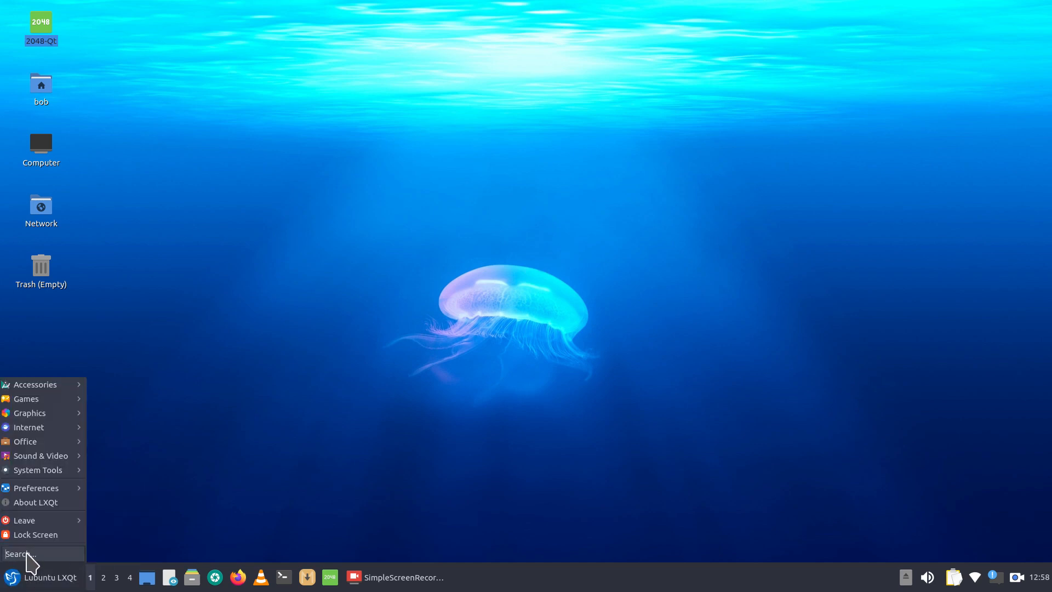
pyautogui.write('sc')
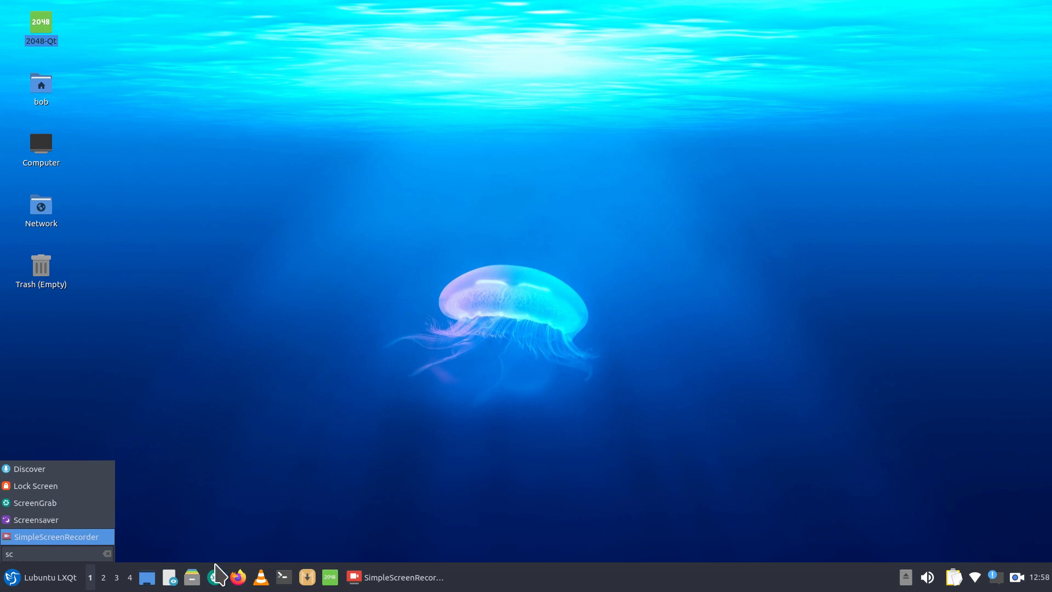
pyautogui.click(650, 446)
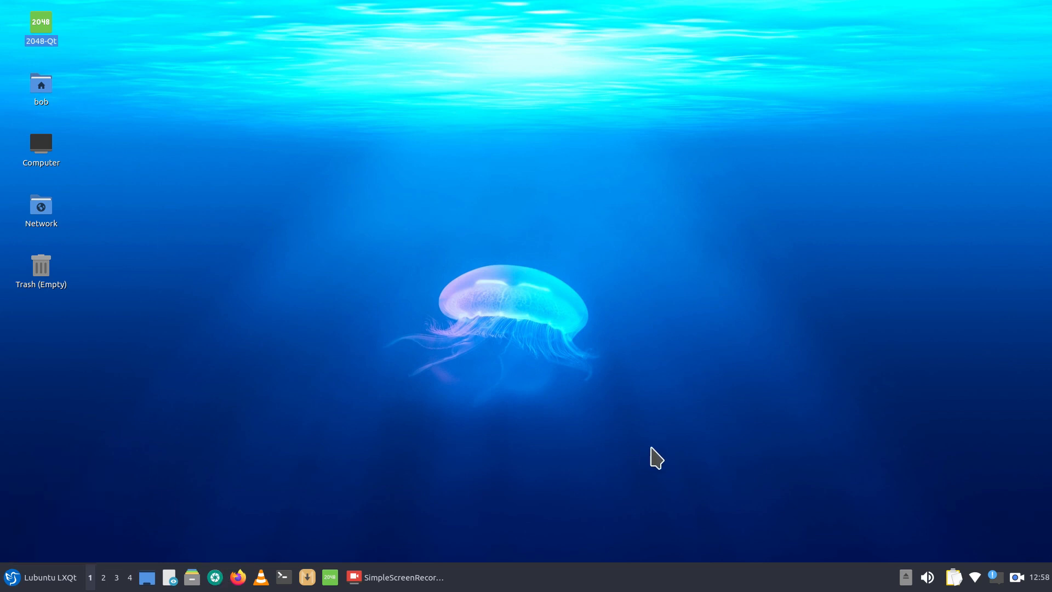
# Step: Capture the desktop as a window-type screenshot, examine ScreenGrab's available capture types, and close ScreenGrab without saving
pyautogui.press('alt+Print')
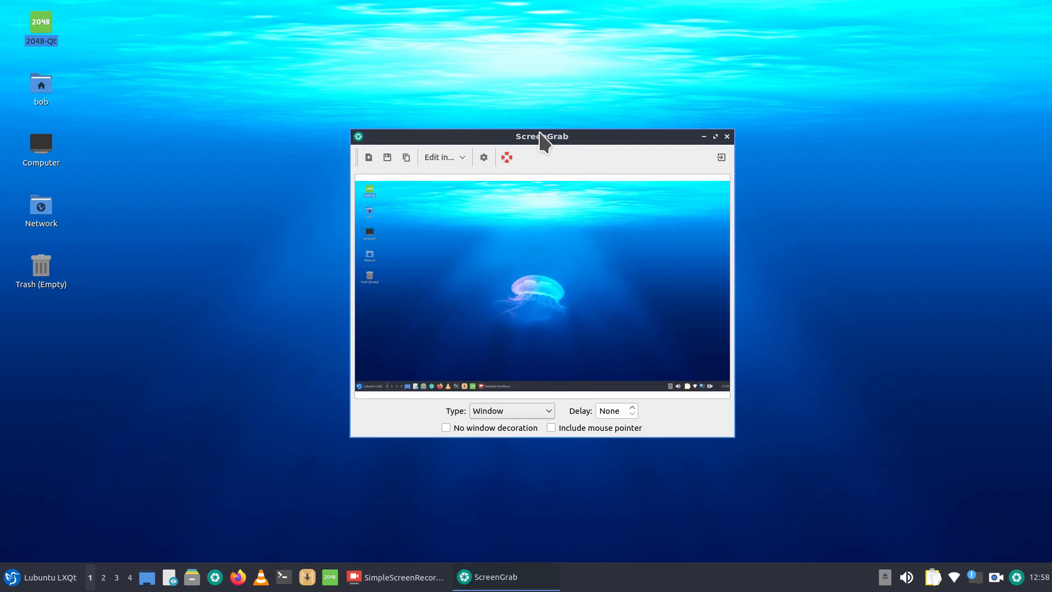
pyautogui.moveTo(542, 136); pyautogui.dragTo(593, 112)
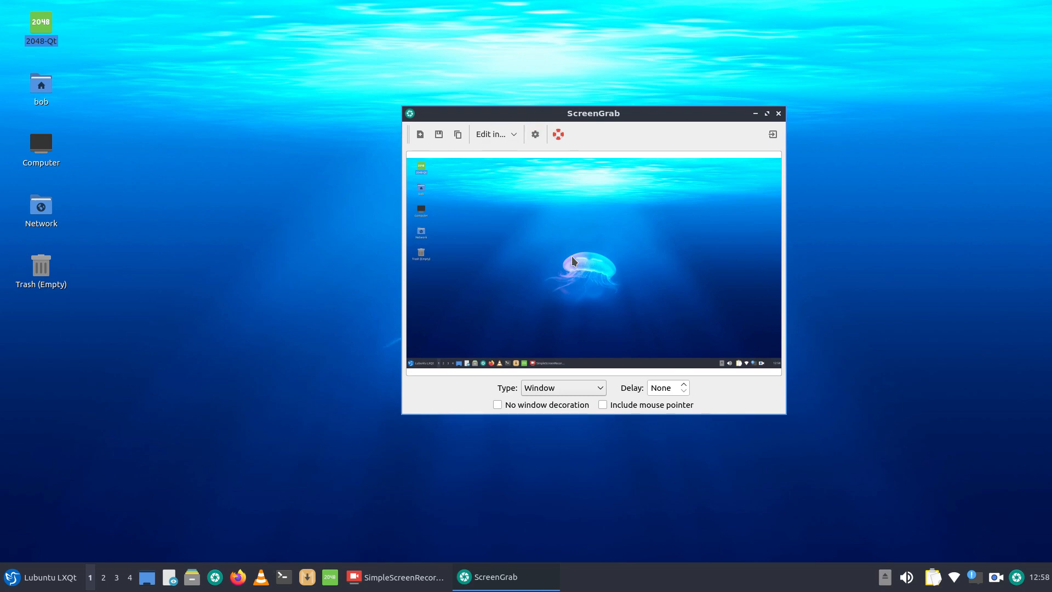
pyautogui.click(584, 391)
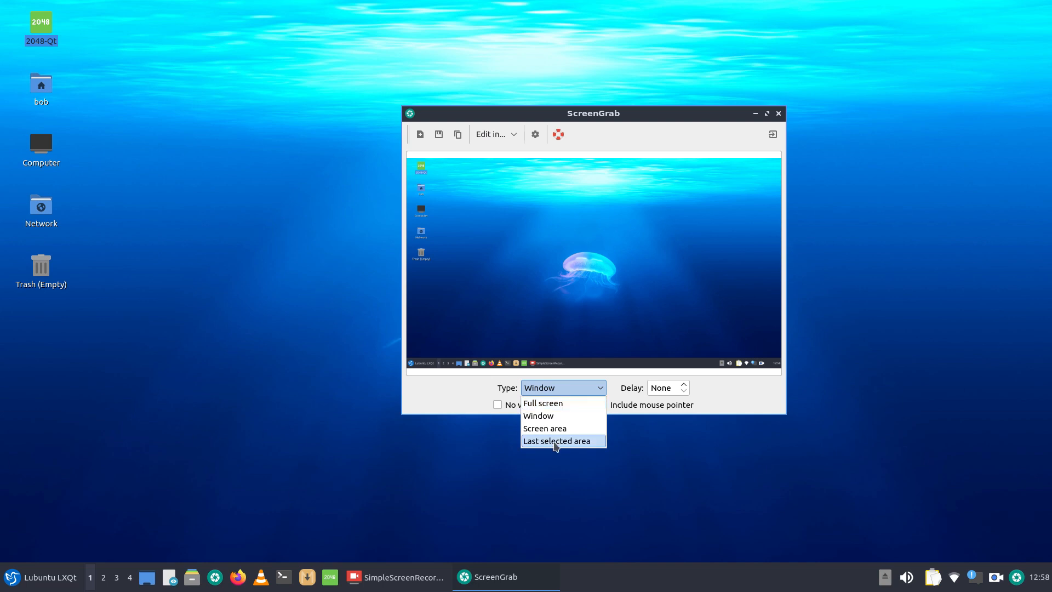
pyautogui.click(548, 416)
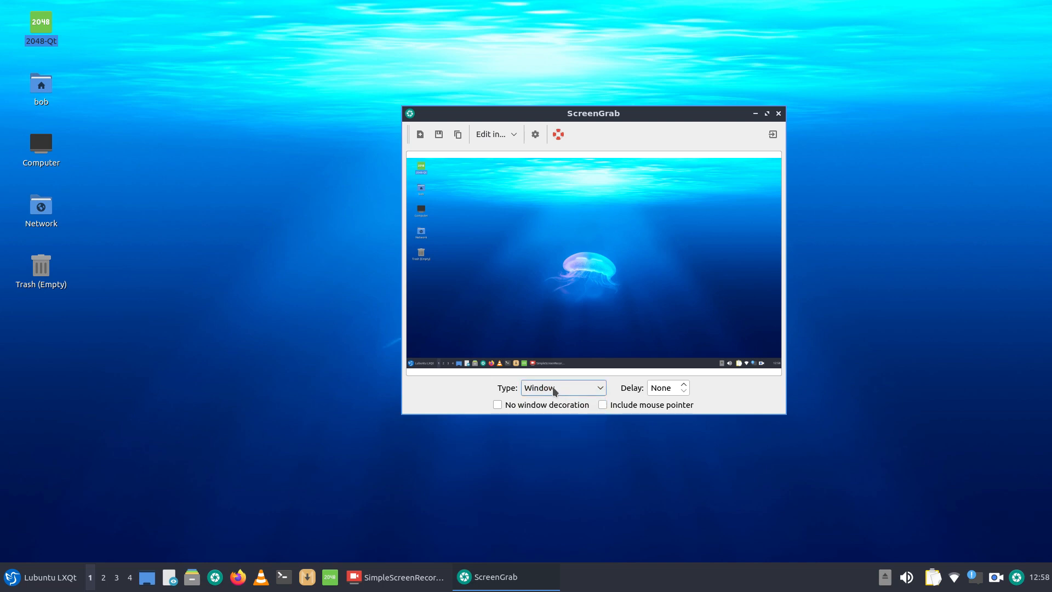
pyautogui.click(555, 391)
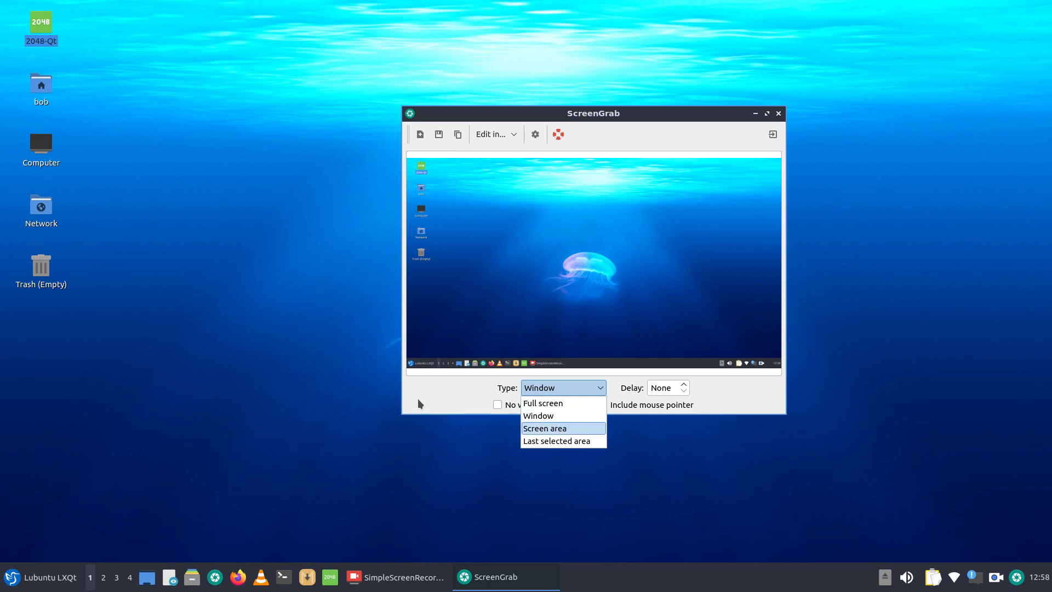
pyautogui.click(436, 388)
pyautogui.click(778, 114)
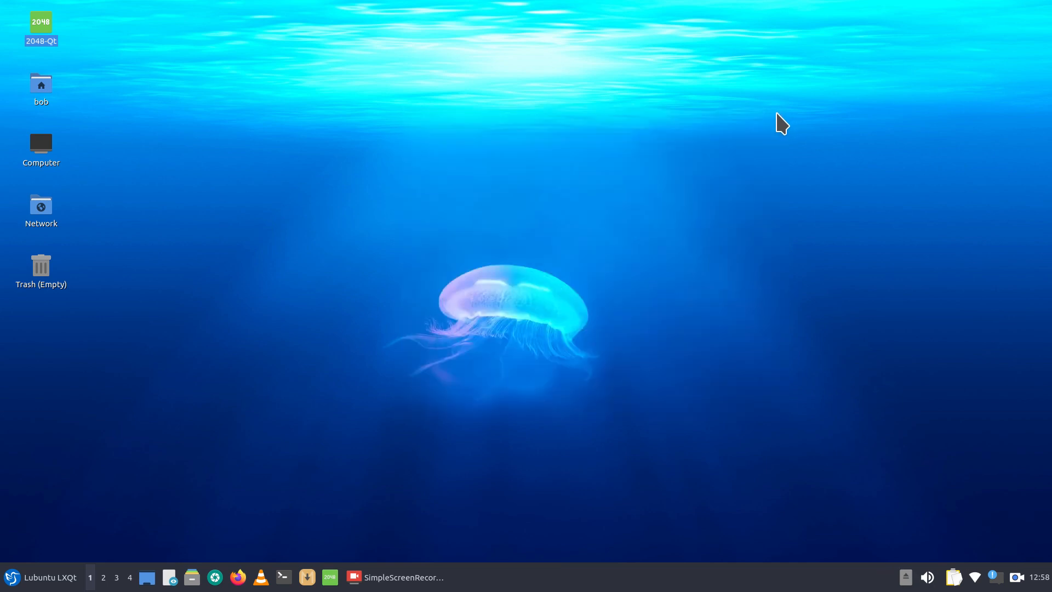
# Step: Open the panel's configuration dialog, capture its window with ScreenGrab, and place the ScreenGrab window beside the dialog
pyautogui.rightClick(522, 579)
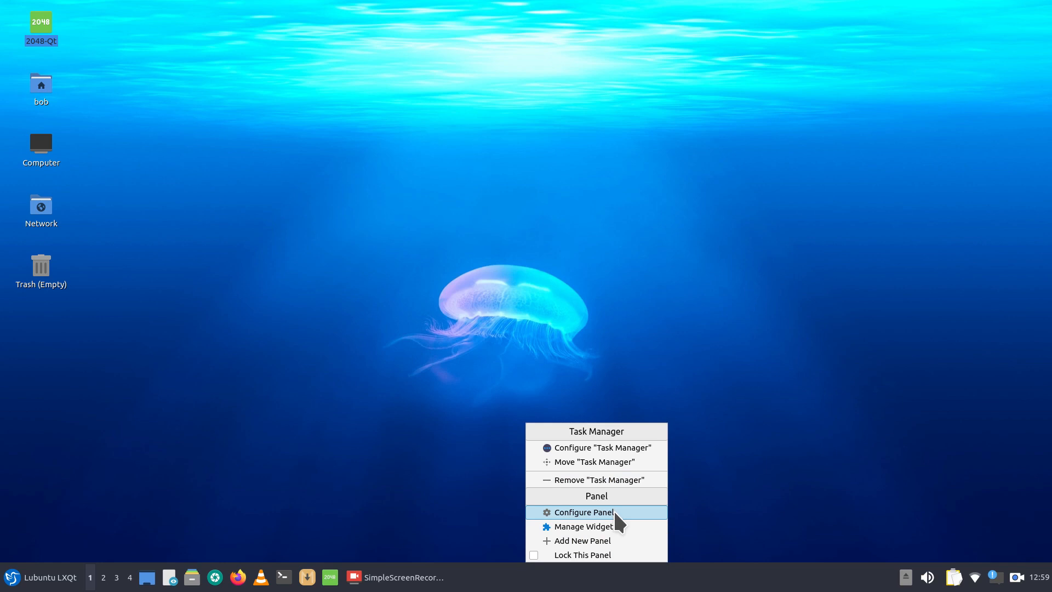
pyautogui.click(614, 513)
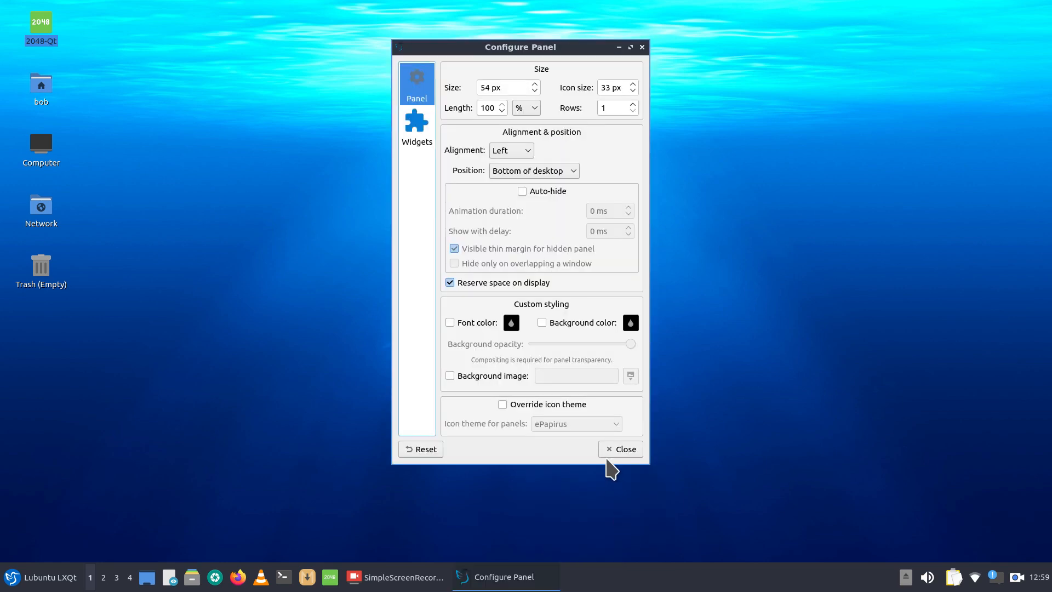
pyautogui.moveTo(535, 53); pyautogui.dragTo(482, 96)
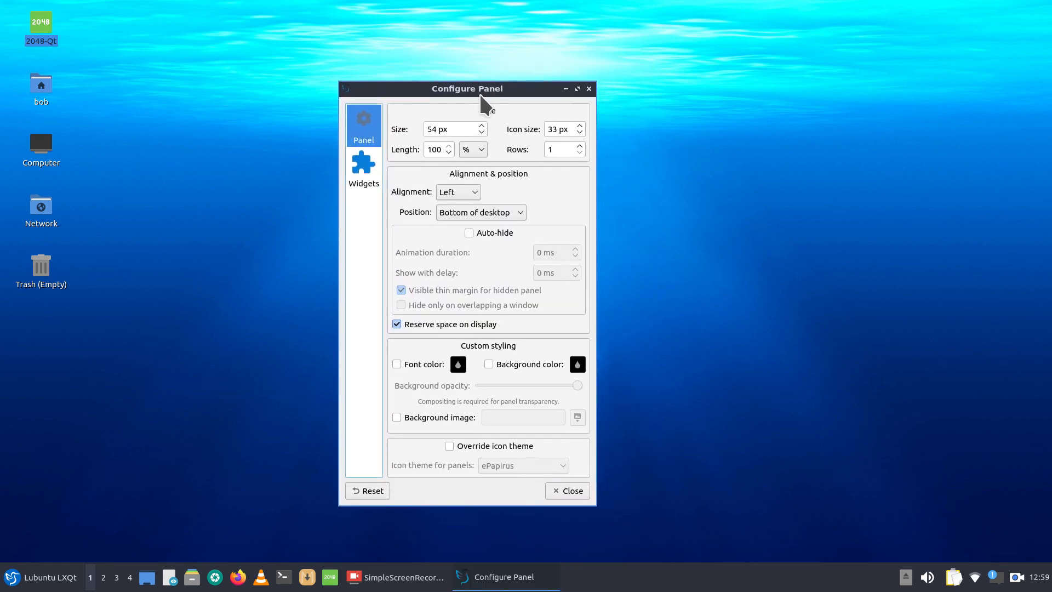
pyautogui.moveTo(455, 129); pyautogui.dragTo(422, 130)
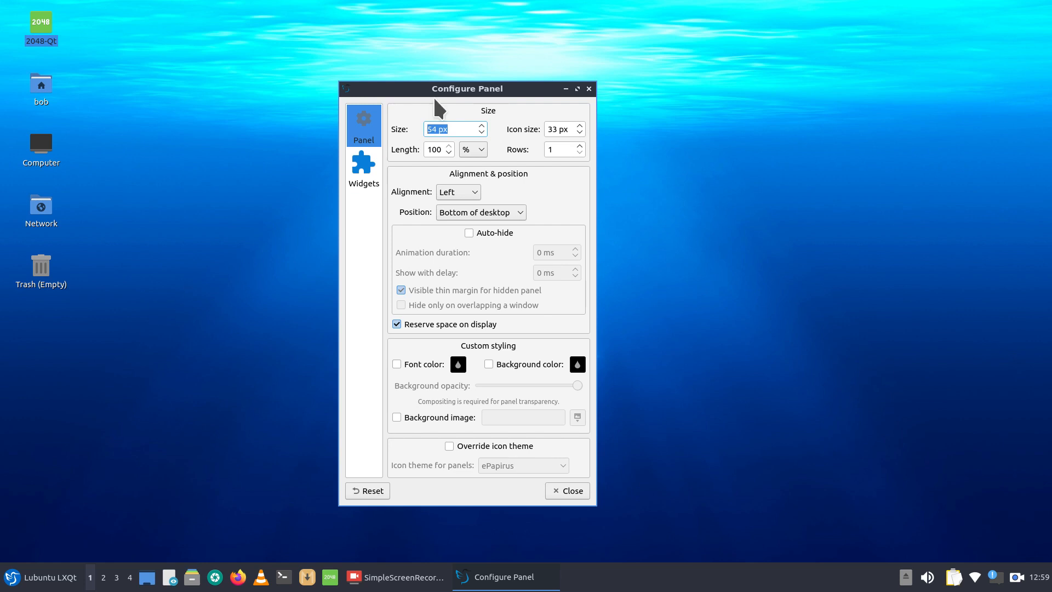
pyautogui.moveTo(433, 89)
pyautogui.mouseDown()
pyautogui.moveTo(551, 55)
pyautogui.moveTo(441, 50)
pyautogui.moveTo(425, 80)
pyautogui.mouseUp()
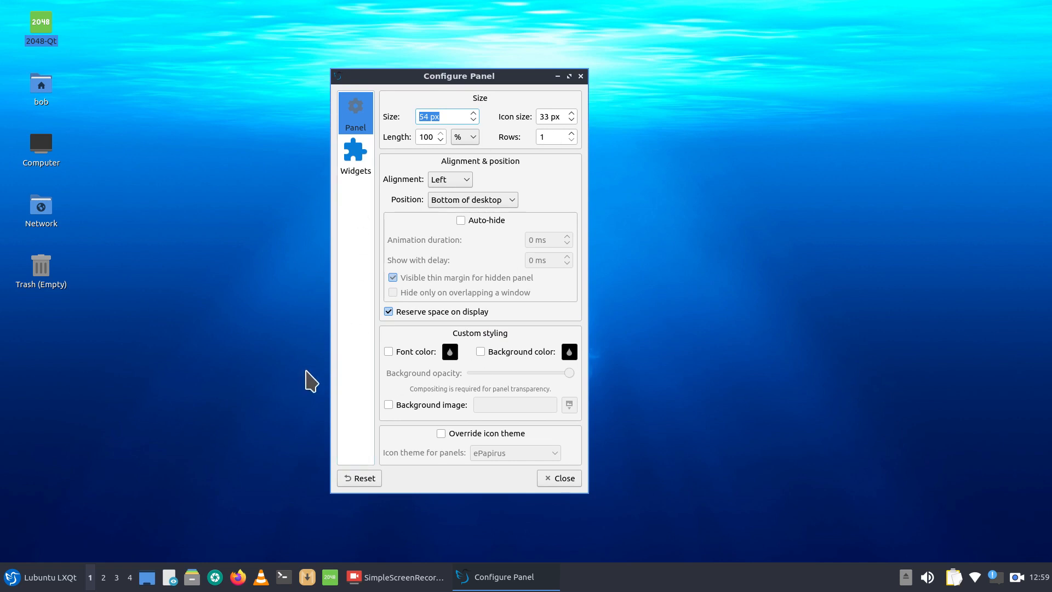
pyautogui.click(215, 578)
pyautogui.moveTo(544, 144); pyautogui.dragTo(804, 118)
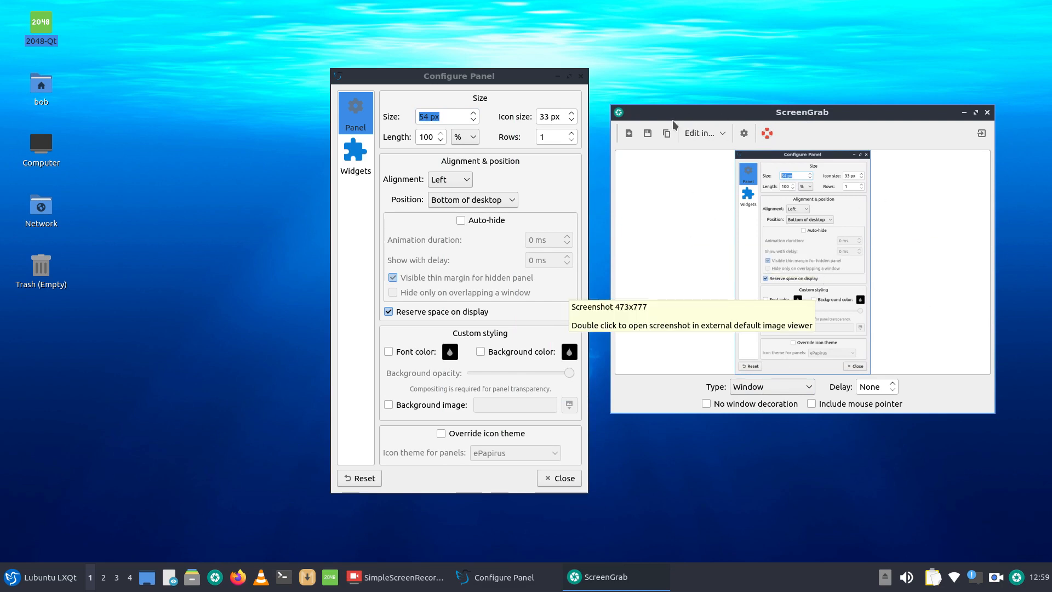
pyautogui.click(648, 133)
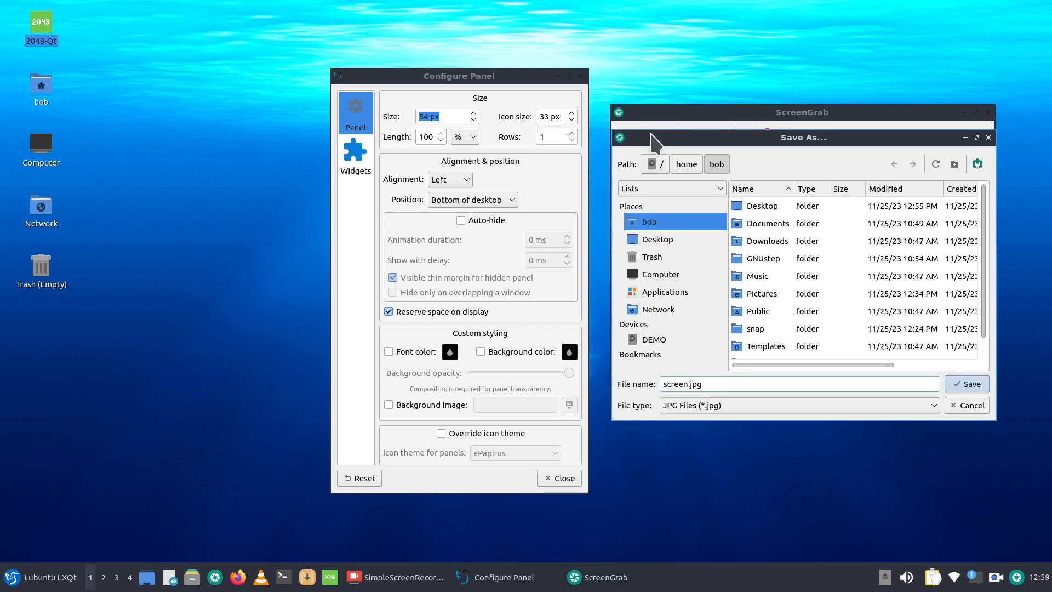
pyautogui.scroll(-1, 758, 260)
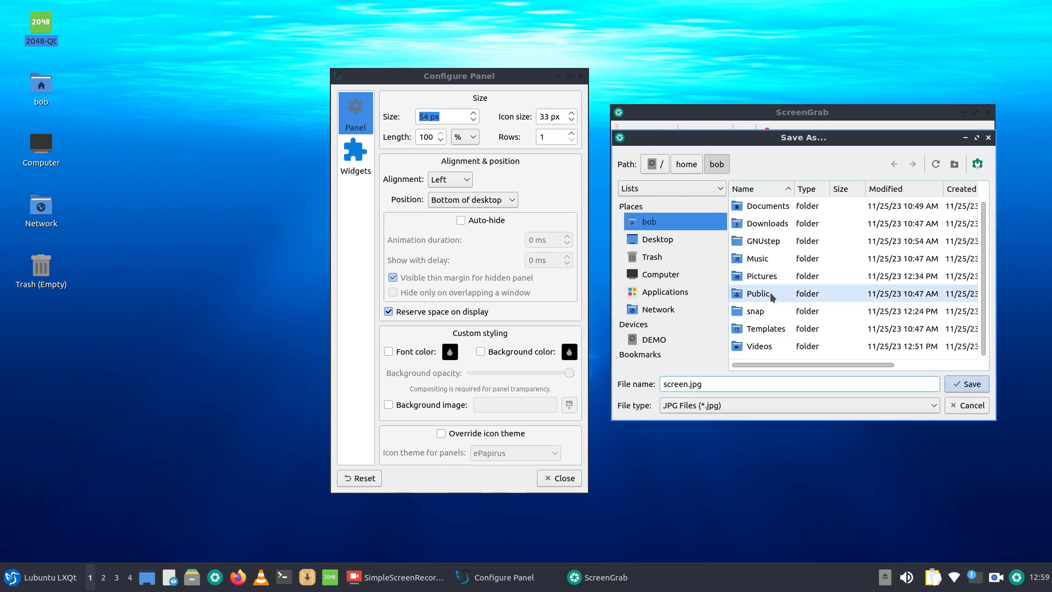
pyautogui.doubleClick(755, 275)
pyautogui.doubleClick(754, 211)
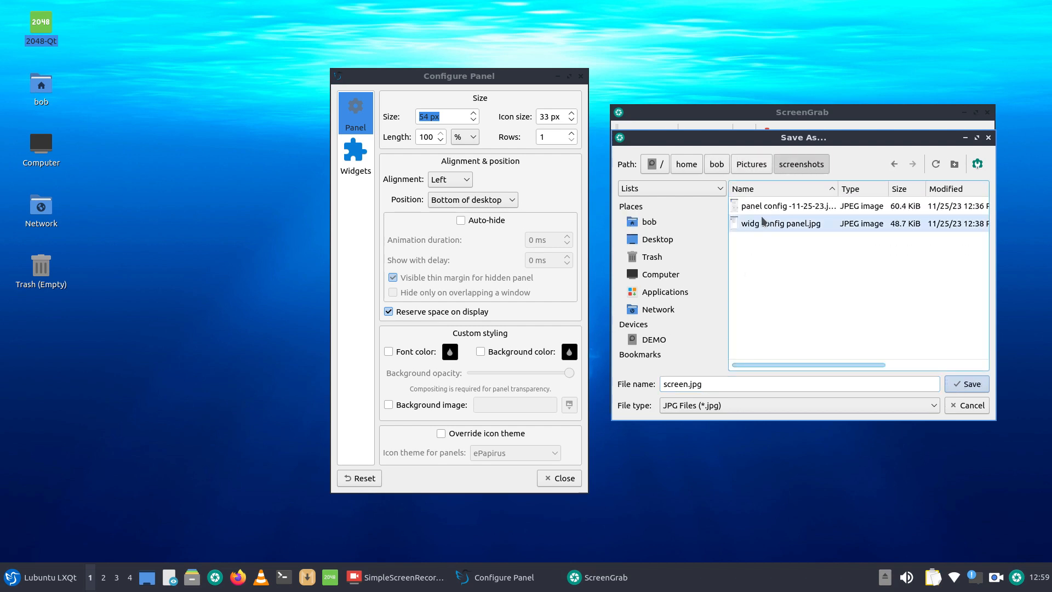
pyautogui.click(962, 405)
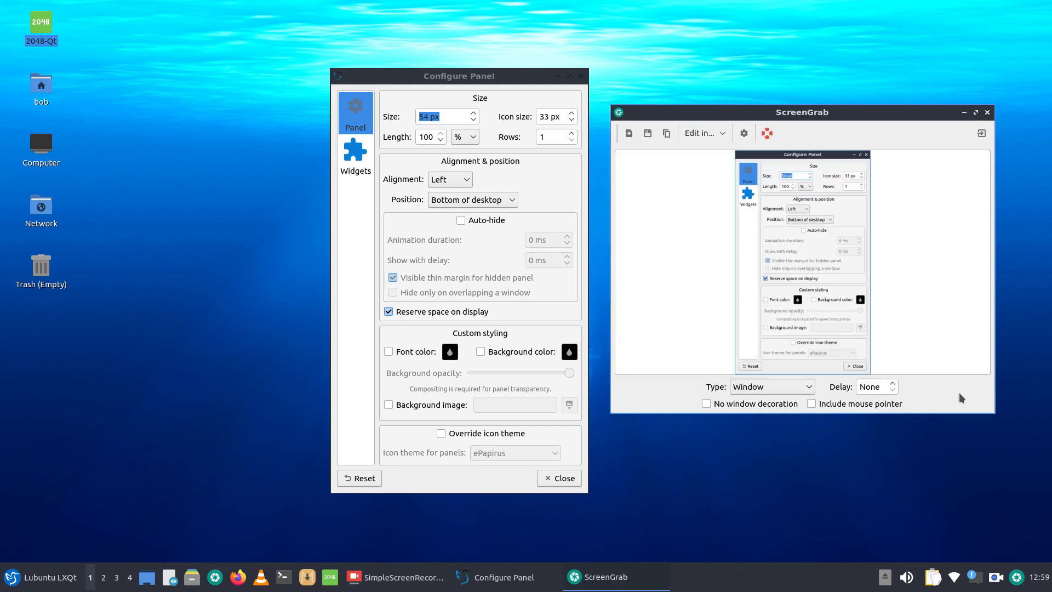
# Step: Delete all existing screenshot files from the screenshots folder inside the home folder's Pictures directory
pyautogui.doubleClick(40, 92)
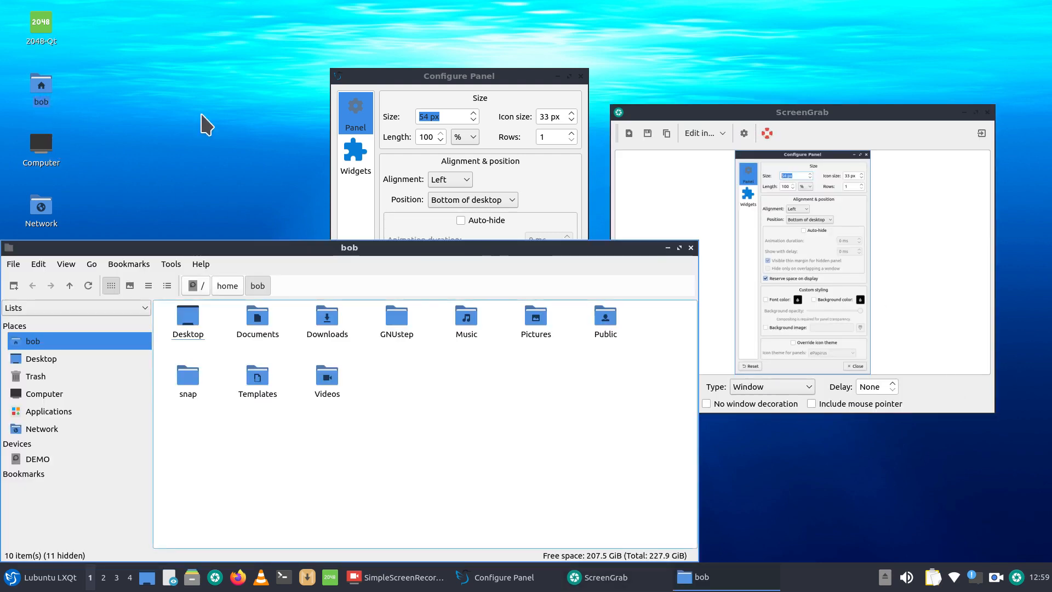
pyautogui.doubleClick(536, 323)
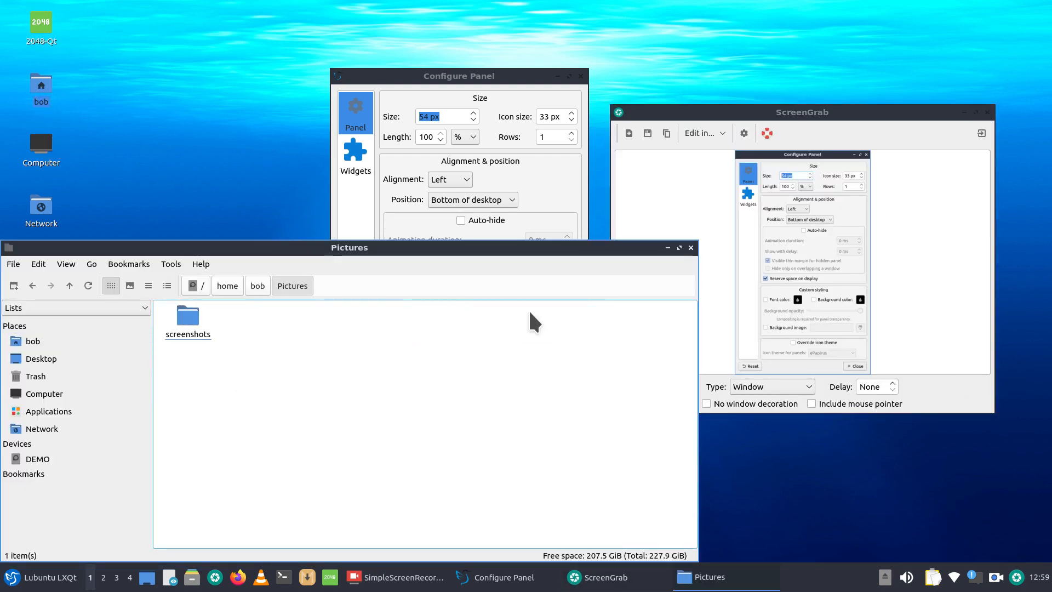
pyautogui.doubleClick(188, 321)
pyautogui.moveTo(377, 317); pyautogui.dragTo(159, 339)
pyautogui.press('Delete')
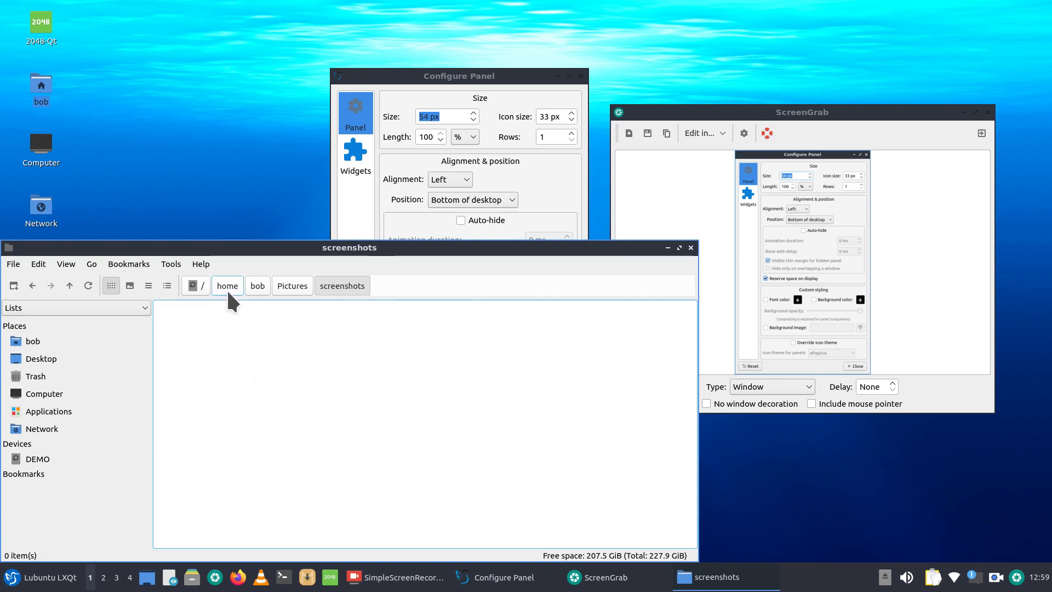
# Step: Return to the Pictures folder, view the options for creating a new folder or file, and close the file manager
pyautogui.click(289, 284)
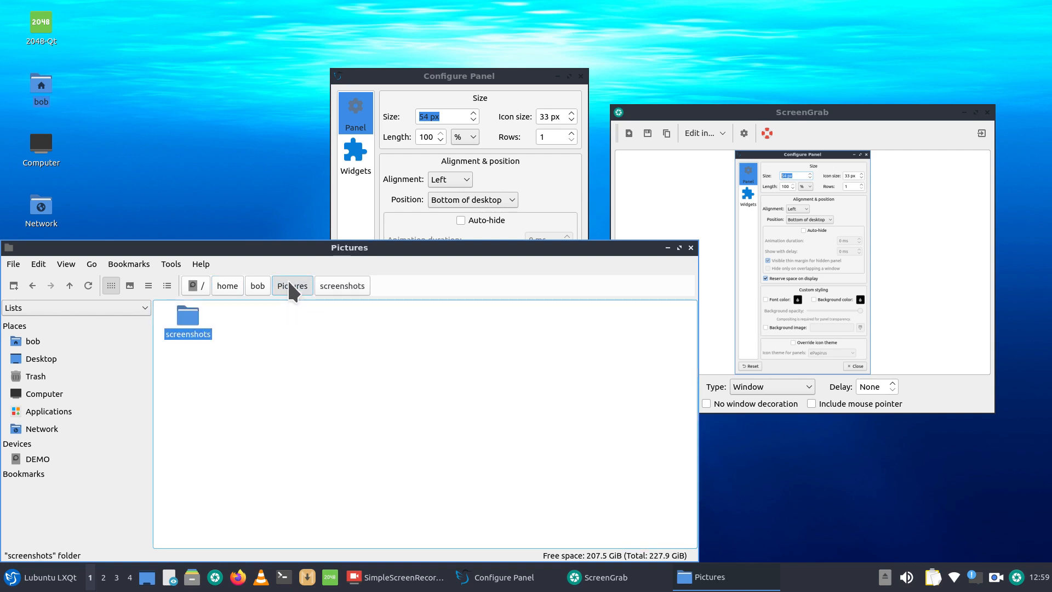
pyautogui.rightClick(288, 337)
pyautogui.moveTo(306, 341)
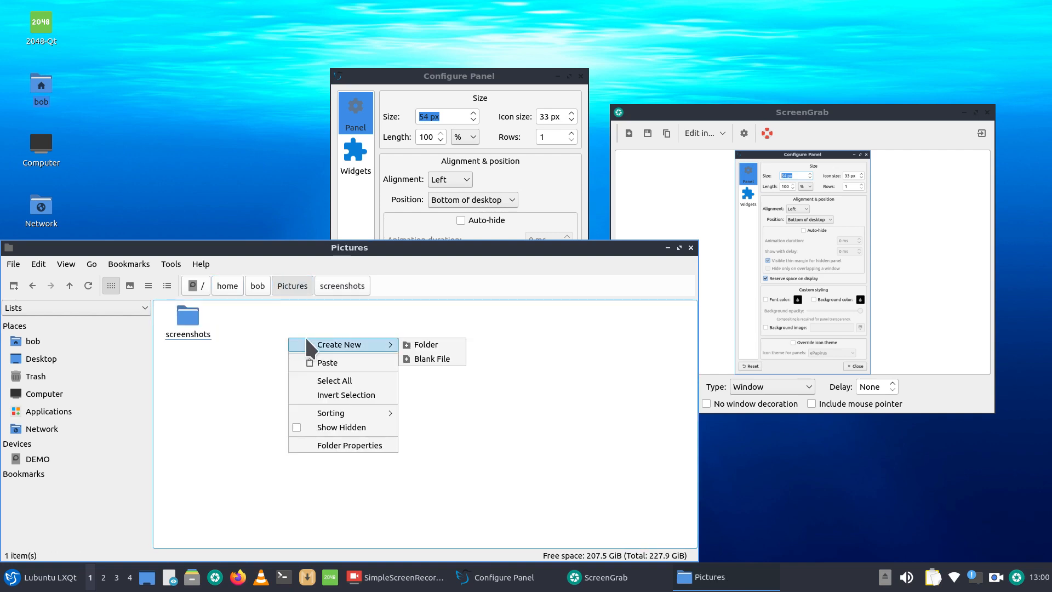
pyautogui.click(221, 333)
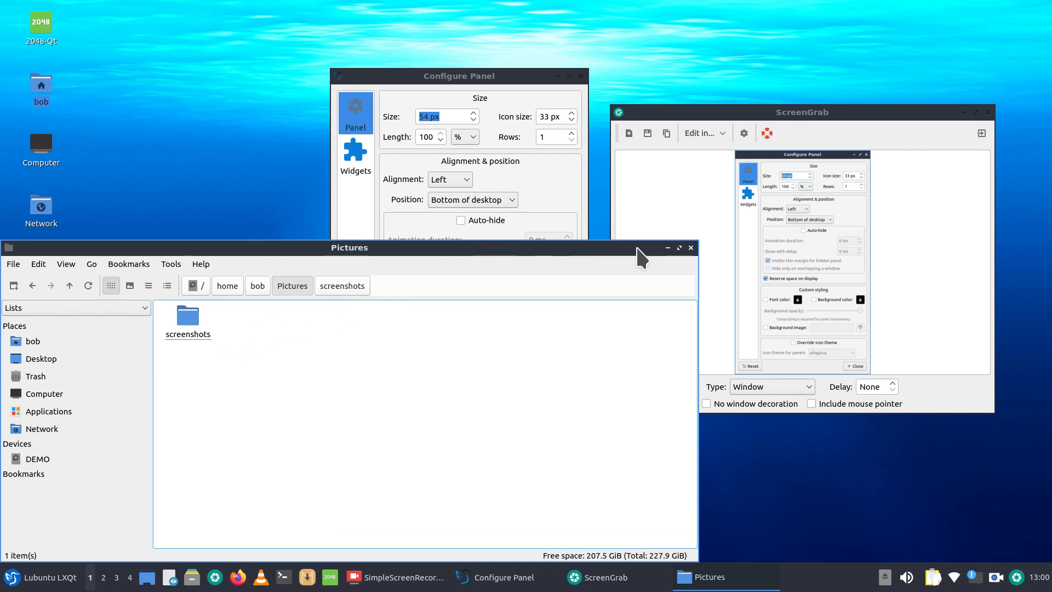
pyautogui.click(690, 248)
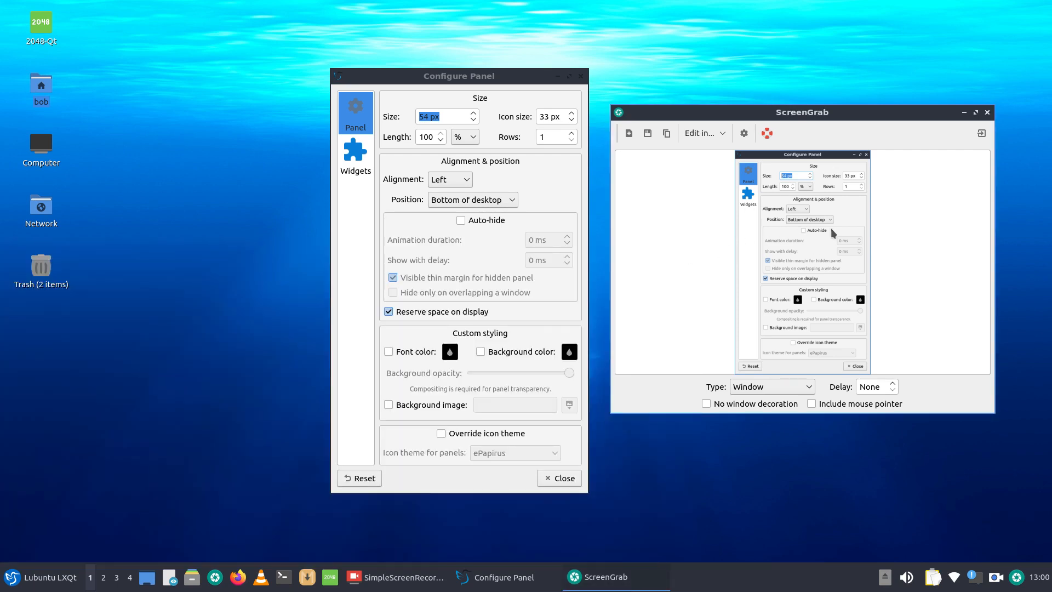
# Step: Save the captured Configure Panel screenshot as the JPG file "panel config -11-25-23" in Pictures/screenshots, and close ScreenGrab
pyautogui.click(648, 134)
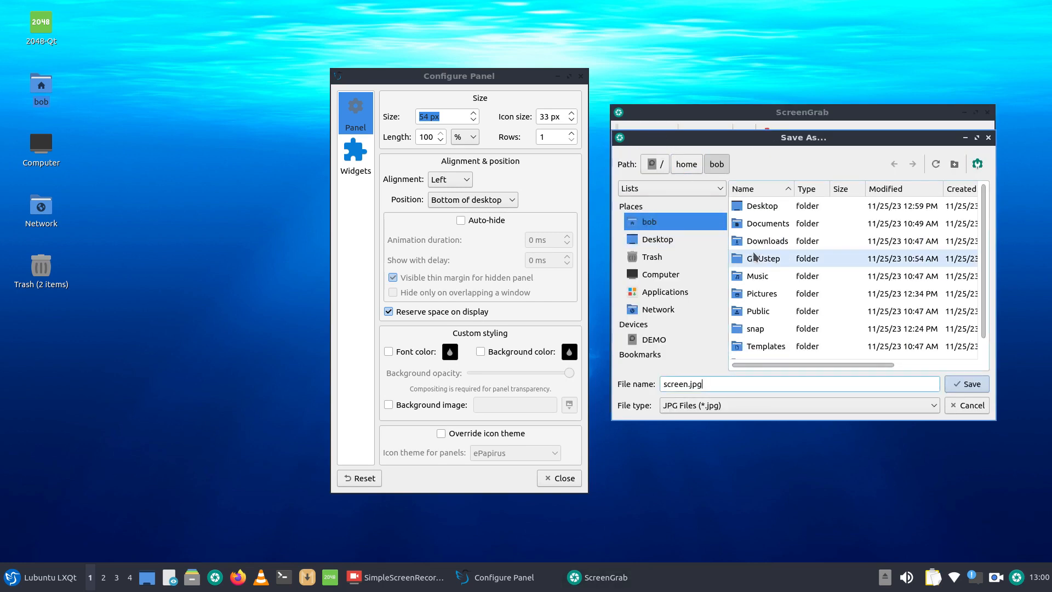
pyautogui.doubleClick(741, 294)
pyautogui.doubleClick(738, 212)
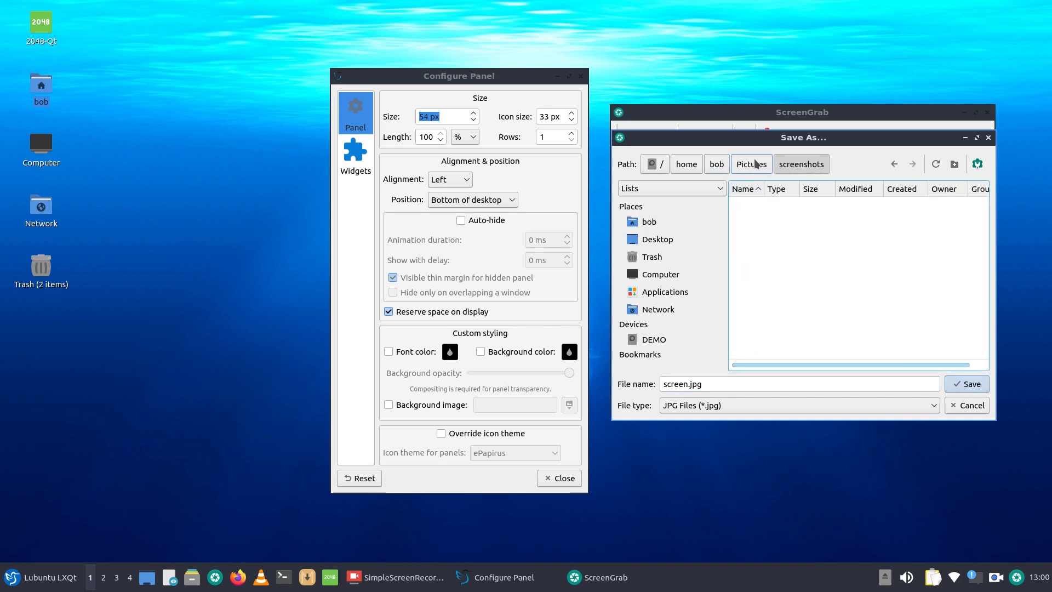
pyautogui.moveTo(724, 386); pyautogui.dragTo(627, 391)
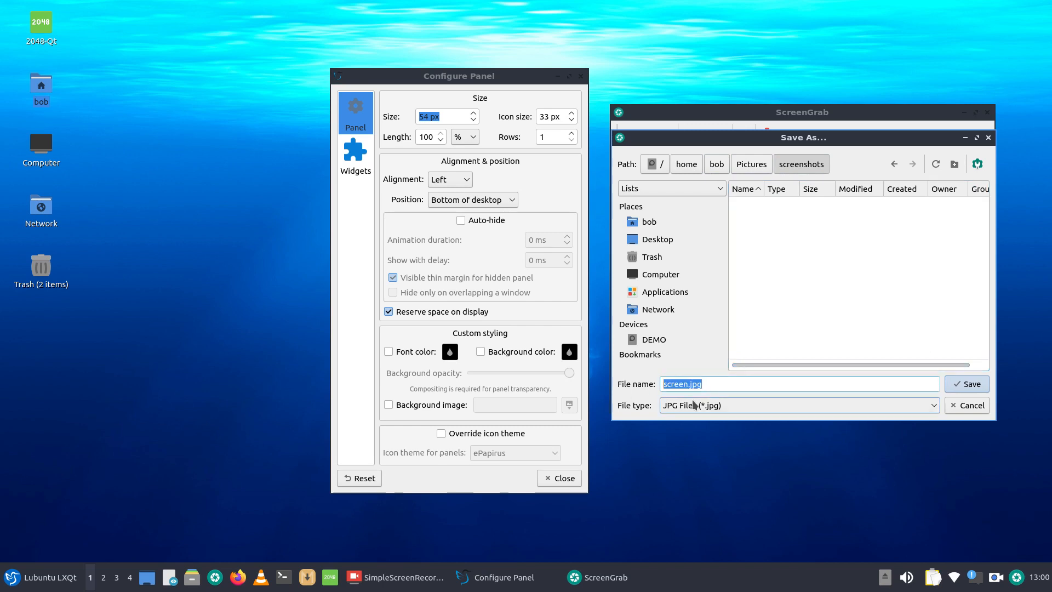
pyautogui.write('panel config')
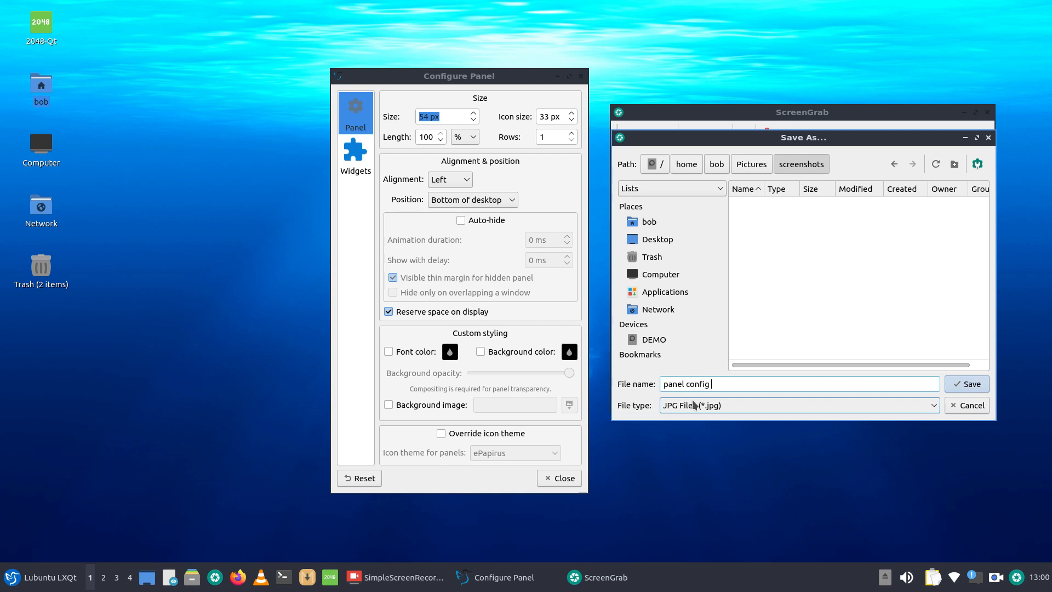
pyautogui.click(1038, 577)
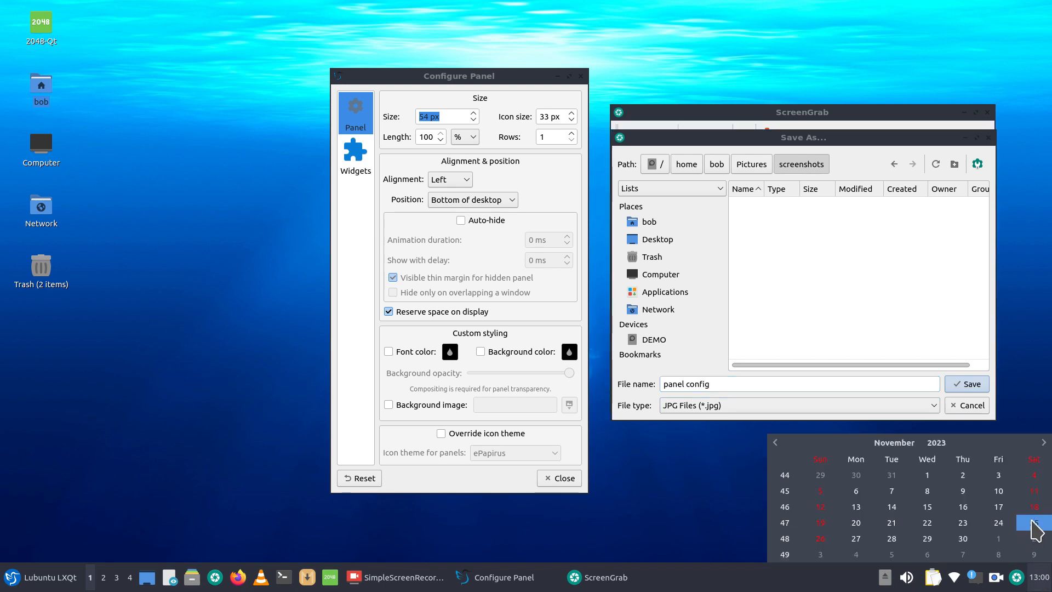
pyautogui.click(728, 382)
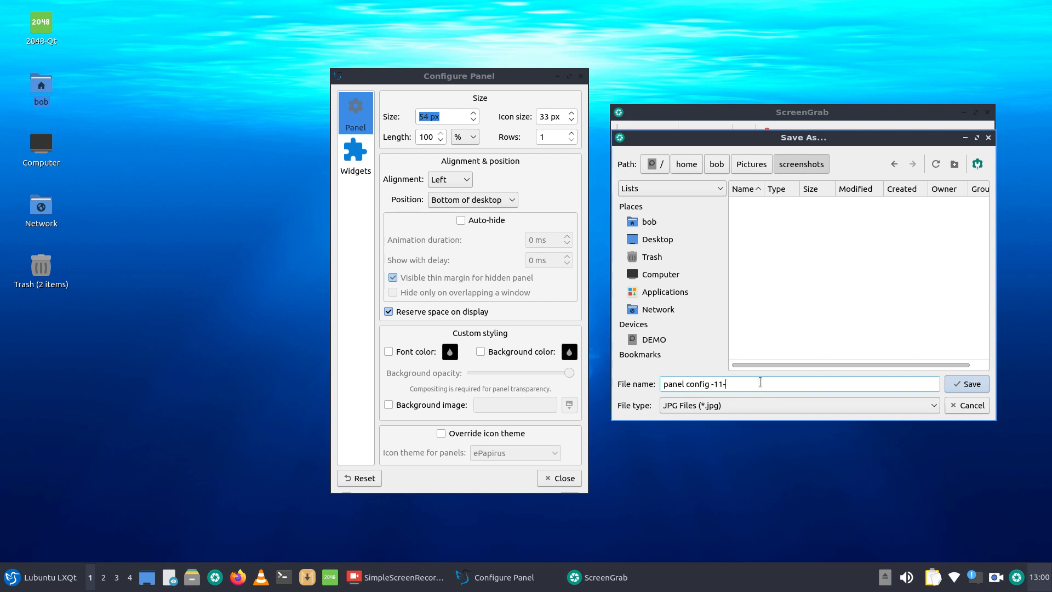
pyautogui.write('25-23')
pyautogui.click(973, 384)
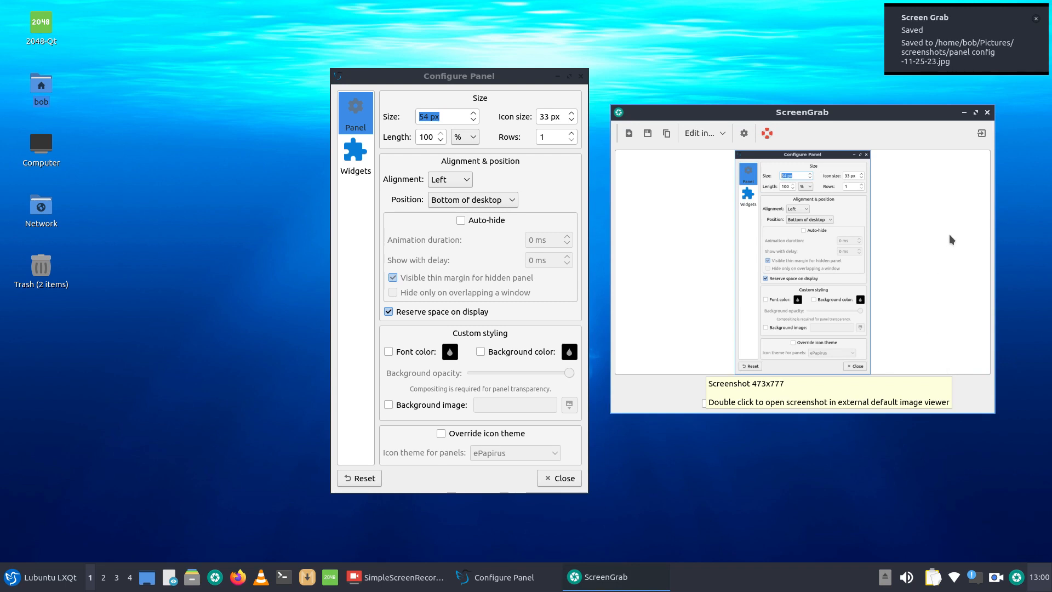
pyautogui.click(986, 112)
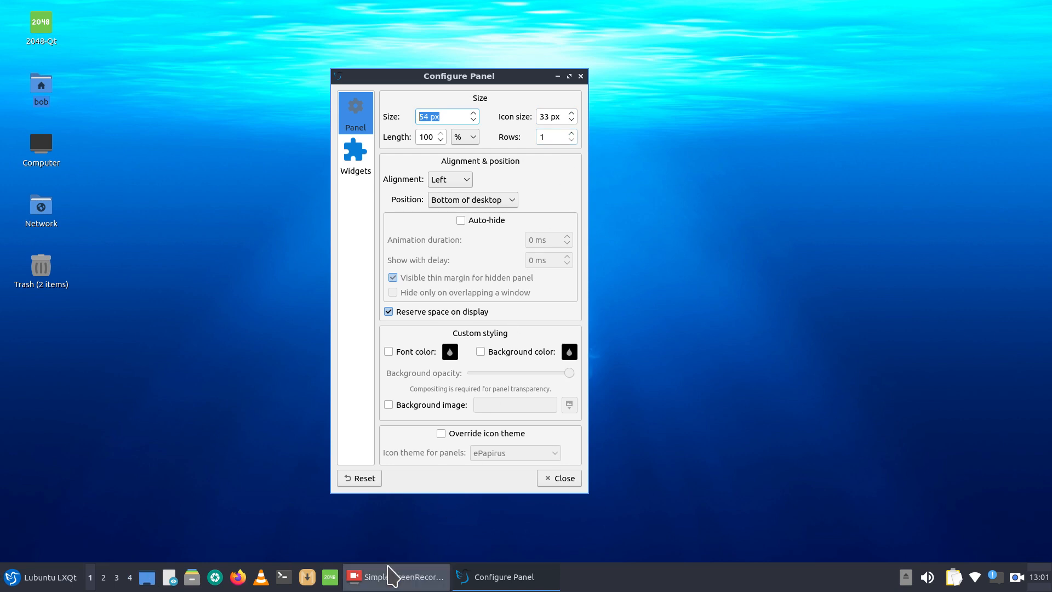
# Step: Try the panel with 2, 3 and 4 rows, and set the row count back to 1
pyautogui.click(571, 134)
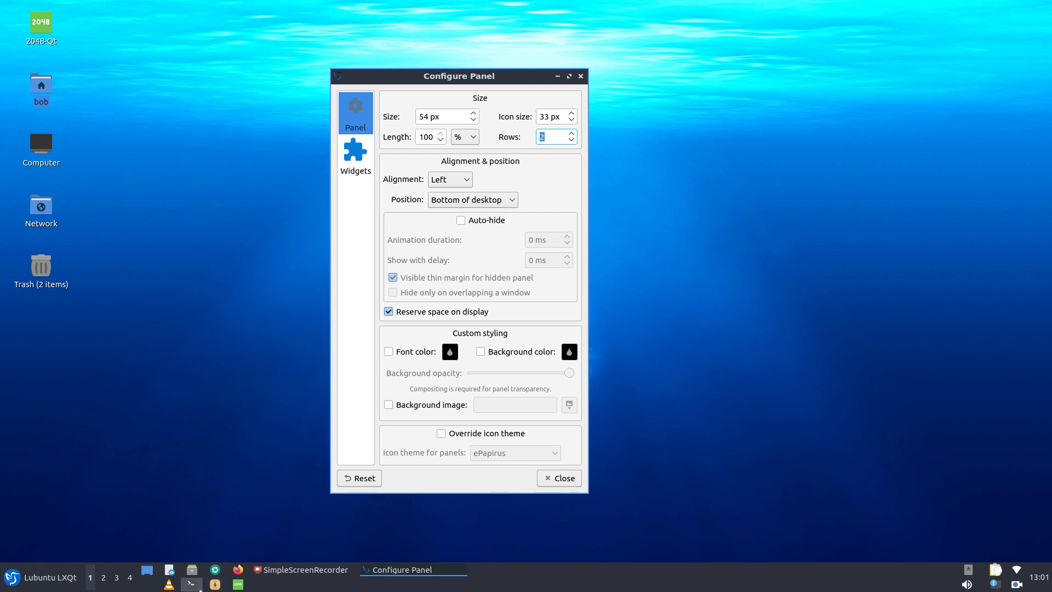
pyautogui.click(571, 134)
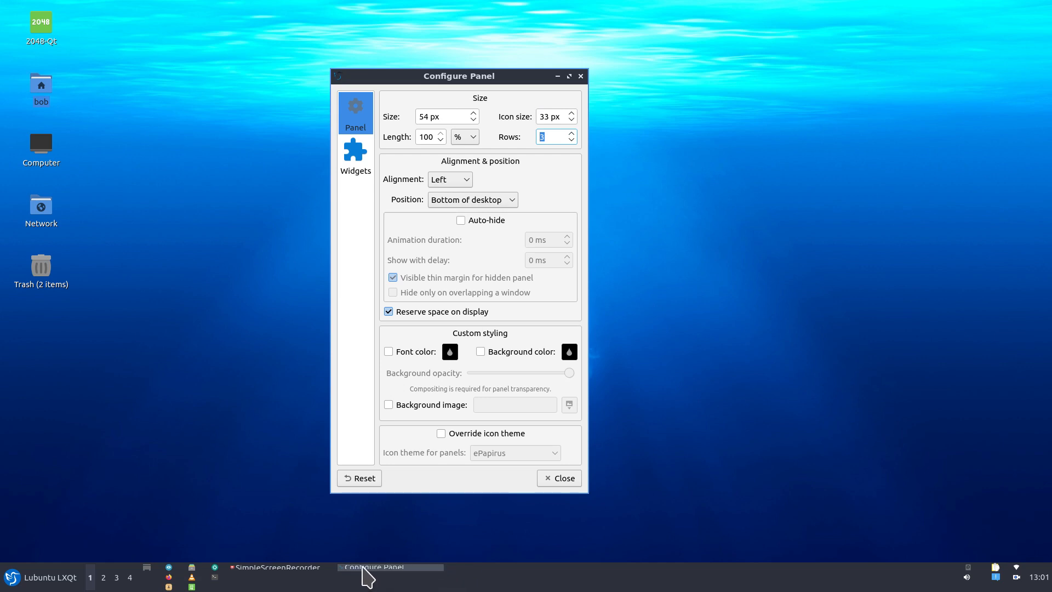
pyautogui.click(571, 134)
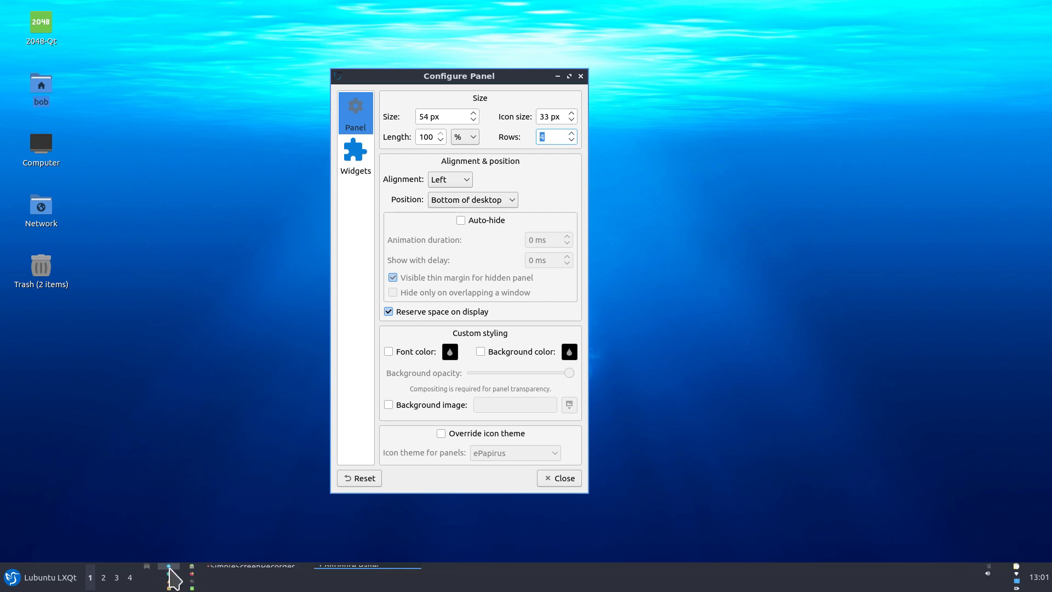
pyautogui.click(572, 141)
pyautogui.click(572, 141)
pyautogui.click(572, 141)
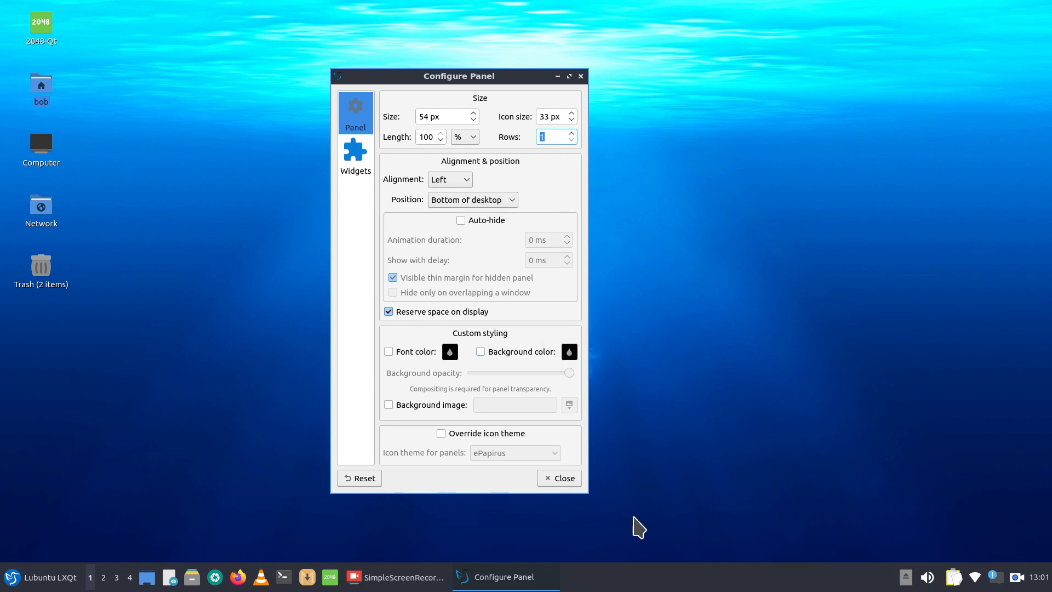
# Step: Move the panel to the top of the desktop, and check how the application menu opens there
pyautogui.click(487, 199)
pyautogui.click(489, 213)
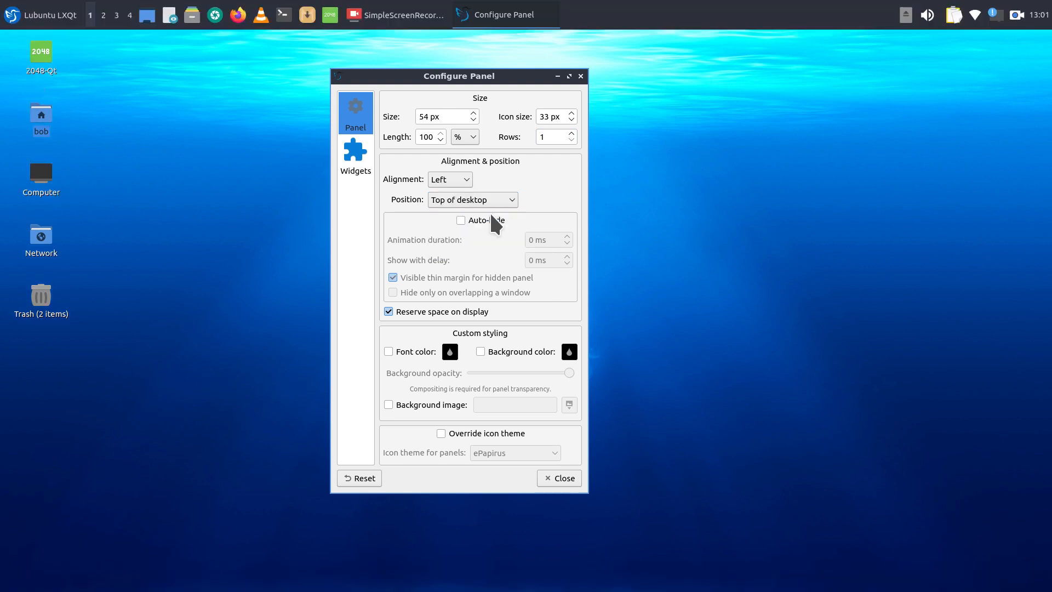
pyautogui.click(12, 15)
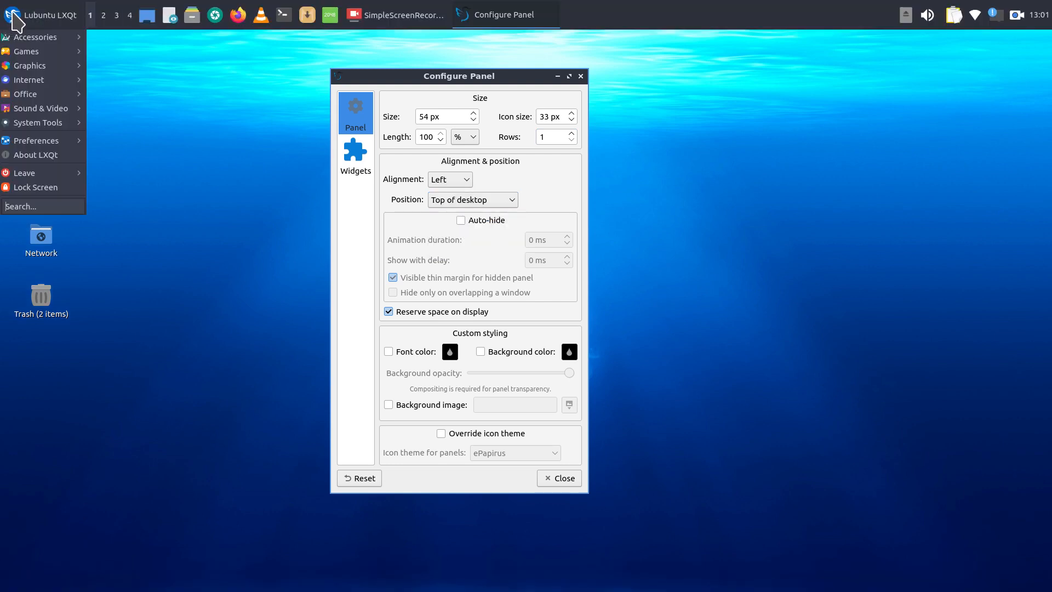
pyautogui.click(203, 265)
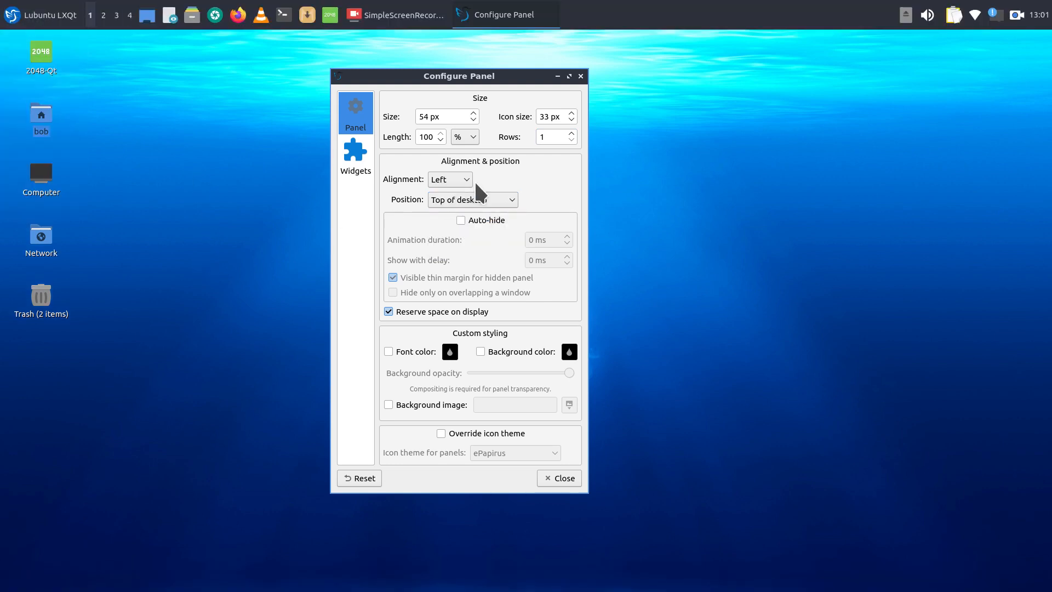
# Step: Try the panel at the left and right of the desktop, return it to the bottom, and close the panel configuration
pyautogui.click(506, 198)
pyautogui.click(492, 218)
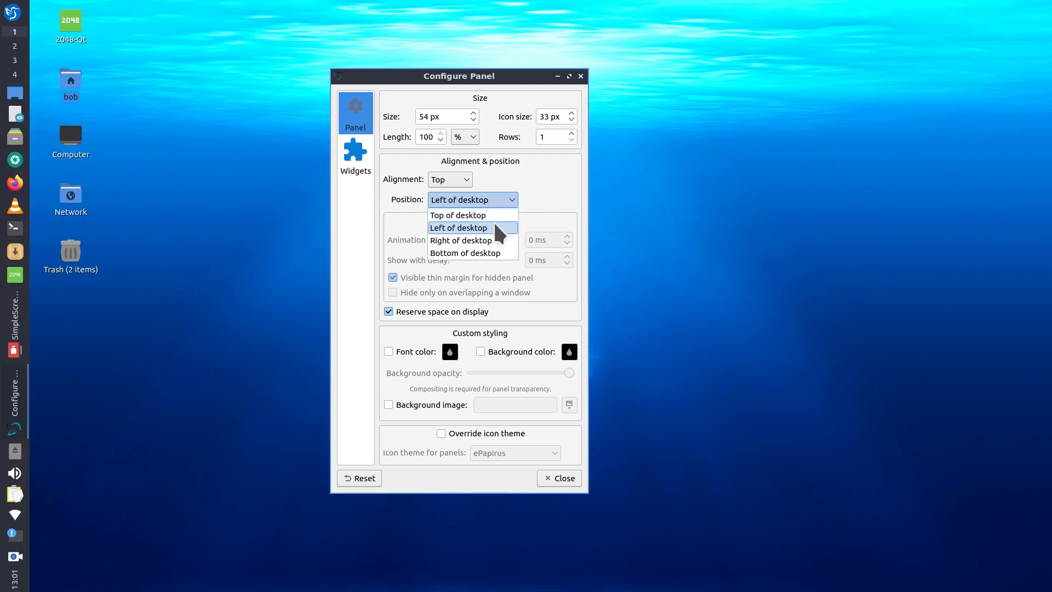
pyautogui.click(495, 241)
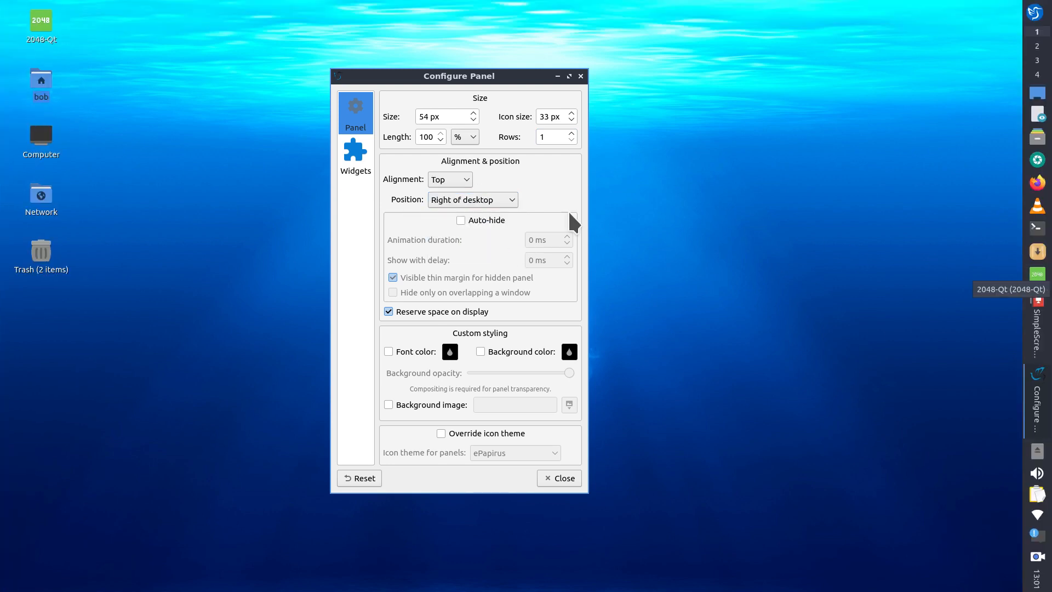
pyautogui.click(475, 201)
pyautogui.click(476, 253)
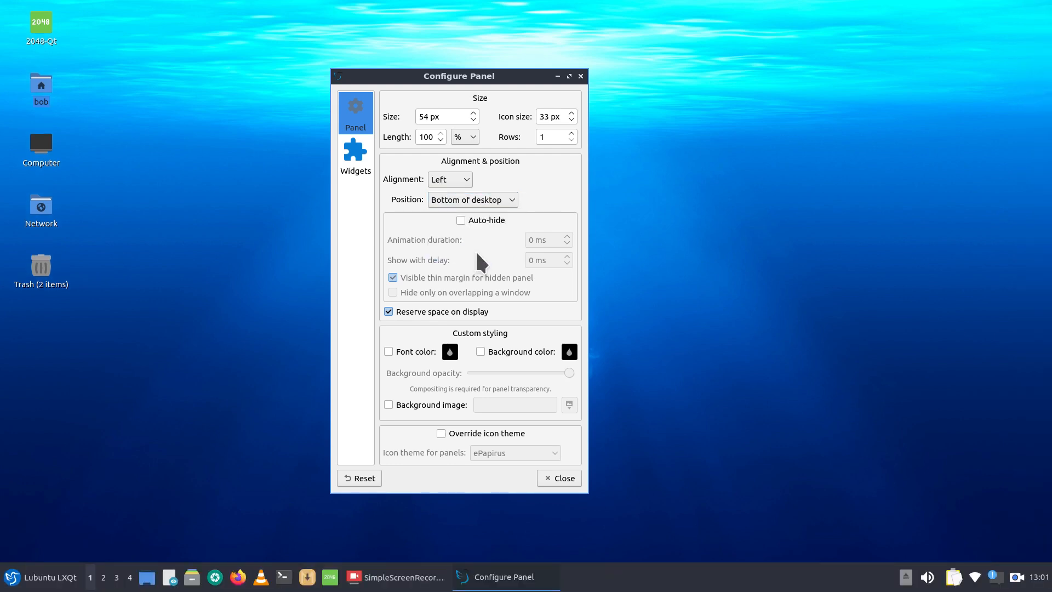
pyautogui.click(581, 76)
# Step: Reopen the panel configuration at its widgets list and move the window slightly down and to the left
pyautogui.rightClick(528, 577)
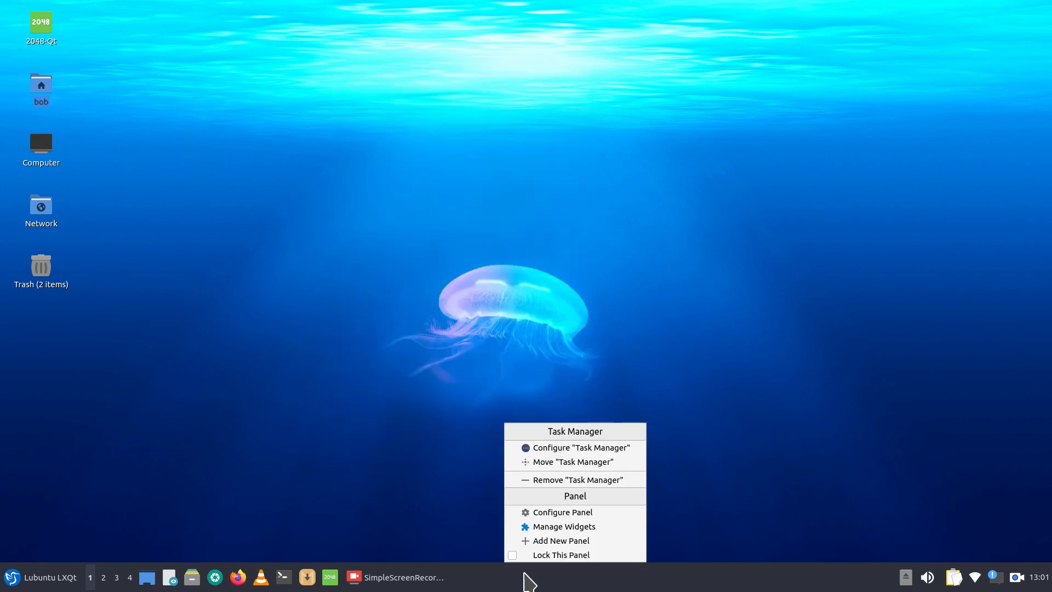
pyautogui.click(578, 513)
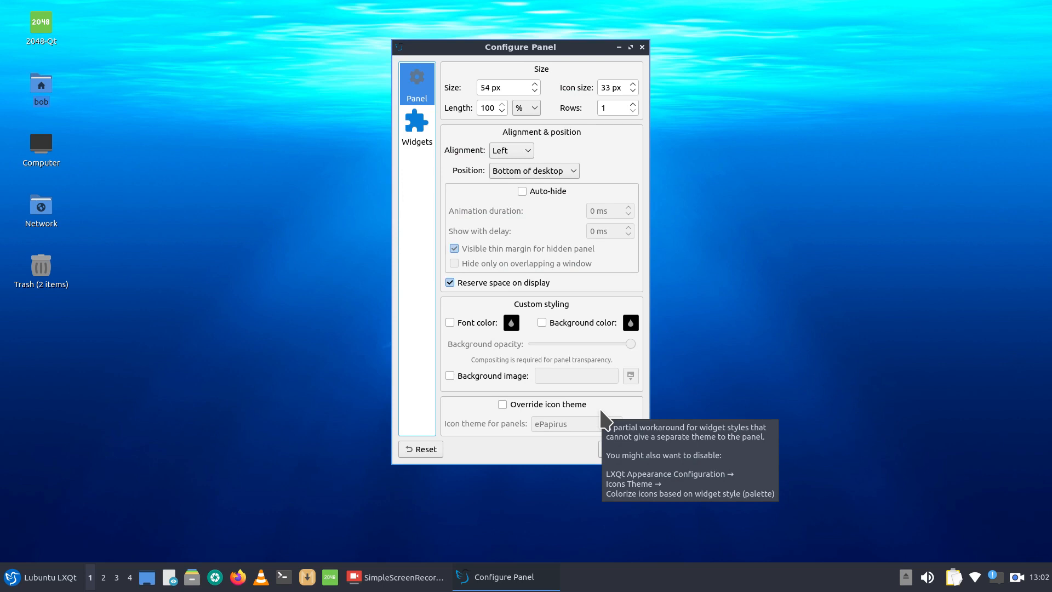
pyautogui.click(416, 134)
pyautogui.moveTo(465, 47); pyautogui.dragTo(392, 78)
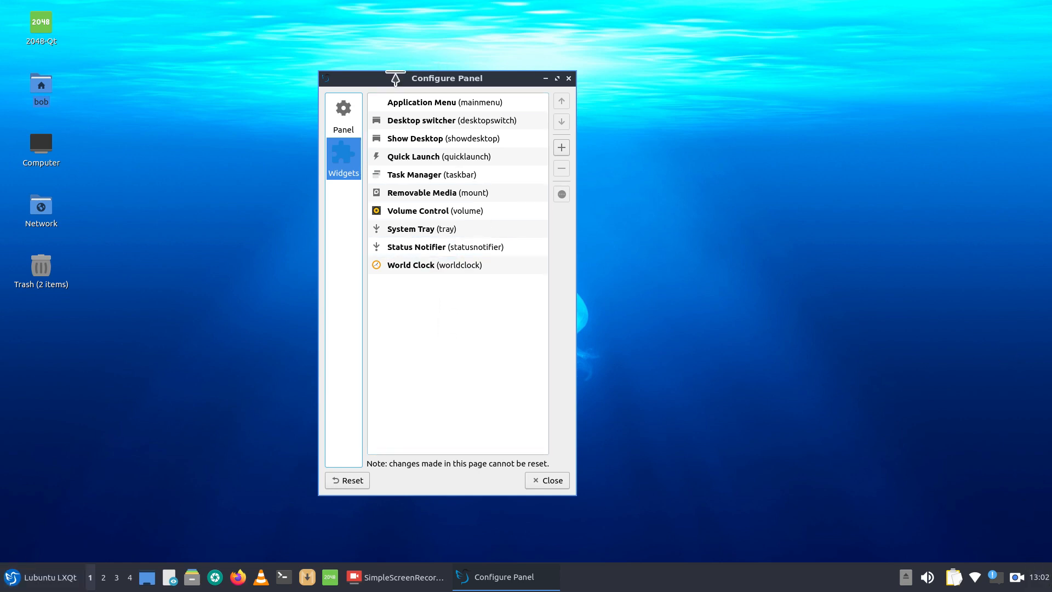
pyautogui.moveTo(396, 79)
pyautogui.mouseDown()
pyautogui.moveTo(458, 76)
pyautogui.moveTo(385, 85)
pyautogui.mouseUp()
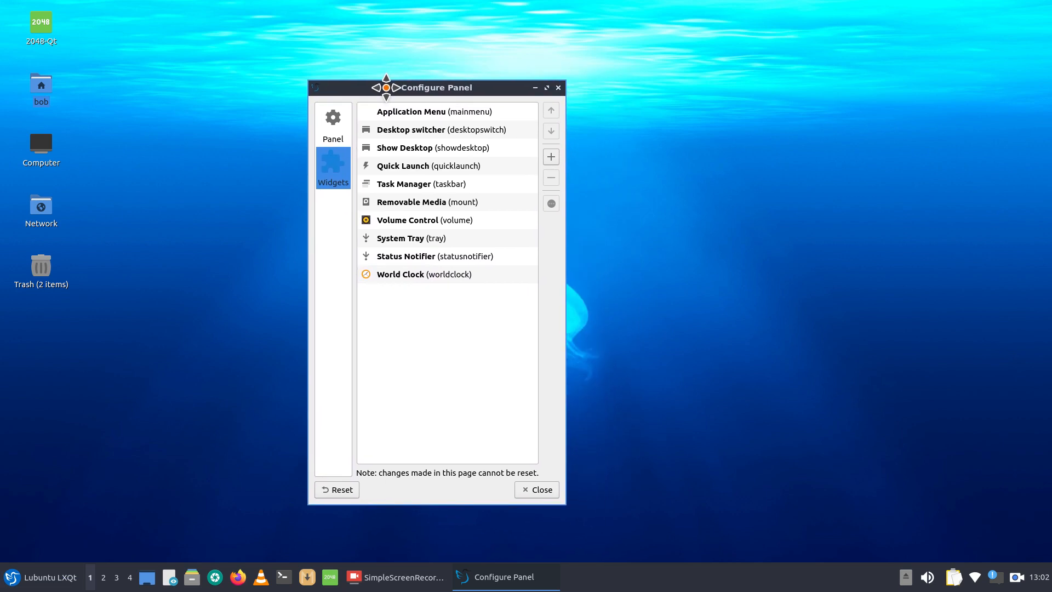
# Step: Capture the widgets window, save it as the JPG file "widget config panel" in Pictures/screenshots, and close ScreenGrab
pyautogui.press('Print')
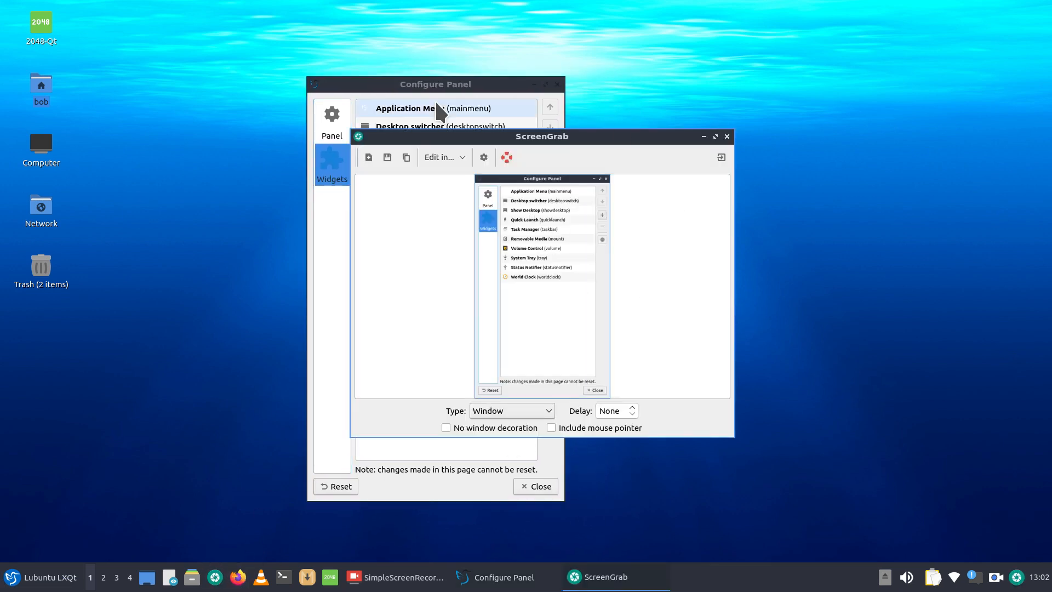
pyautogui.click(387, 158)
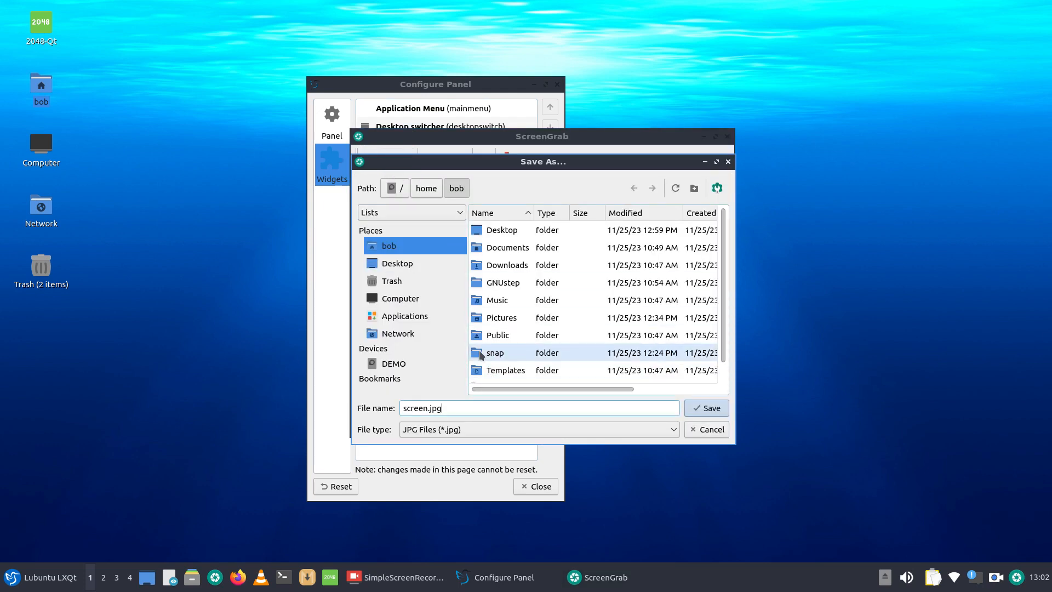
pyautogui.doubleClick(480, 318)
pyautogui.doubleClick(478, 230)
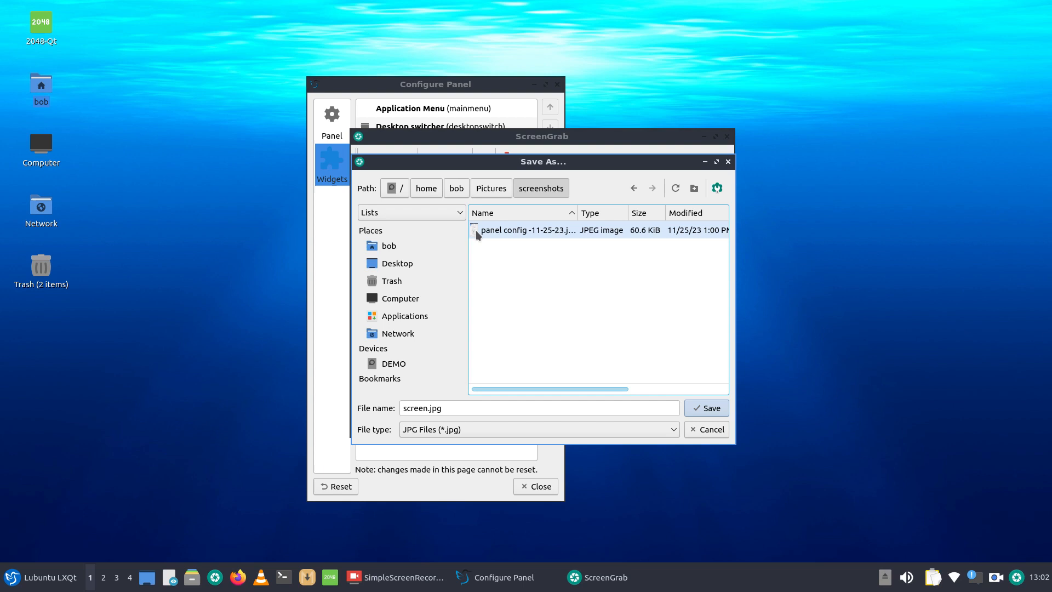
pyautogui.tripleClick(459, 408)
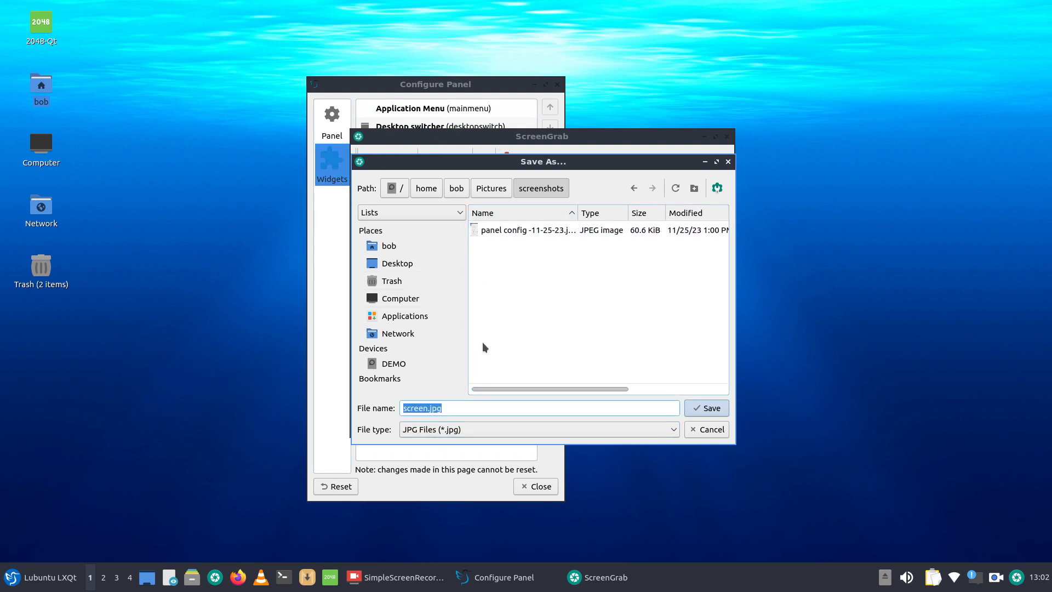
pyautogui.write('widget config panel')
pyautogui.click(698, 413)
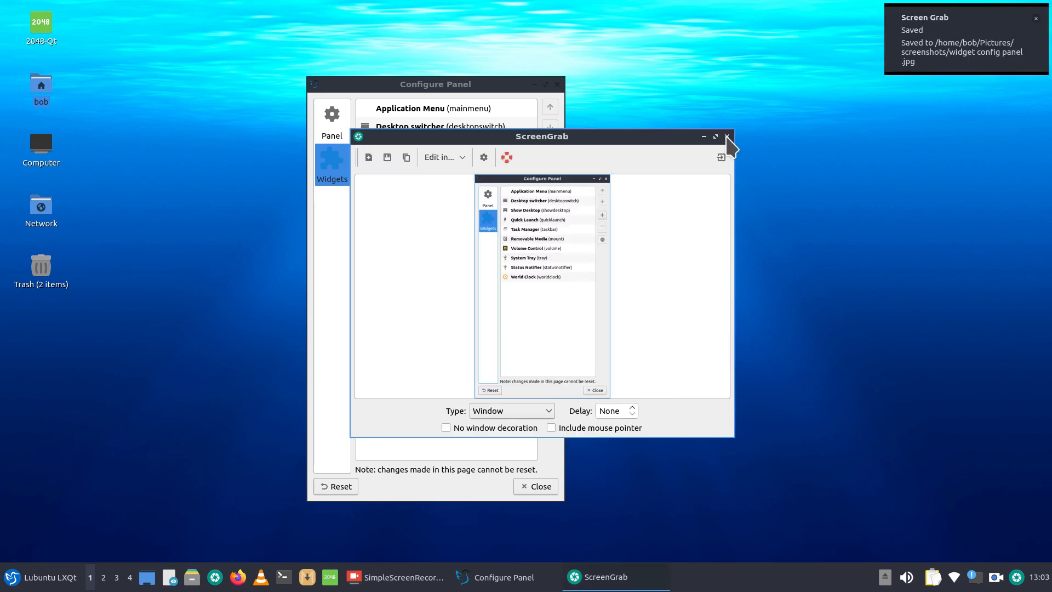
pyautogui.click(727, 136)
# Step: View the saved widget config panel image from the home folder's Pictures/screenshots directory, and close the image viewer and file manager
pyautogui.doubleClick(41, 90)
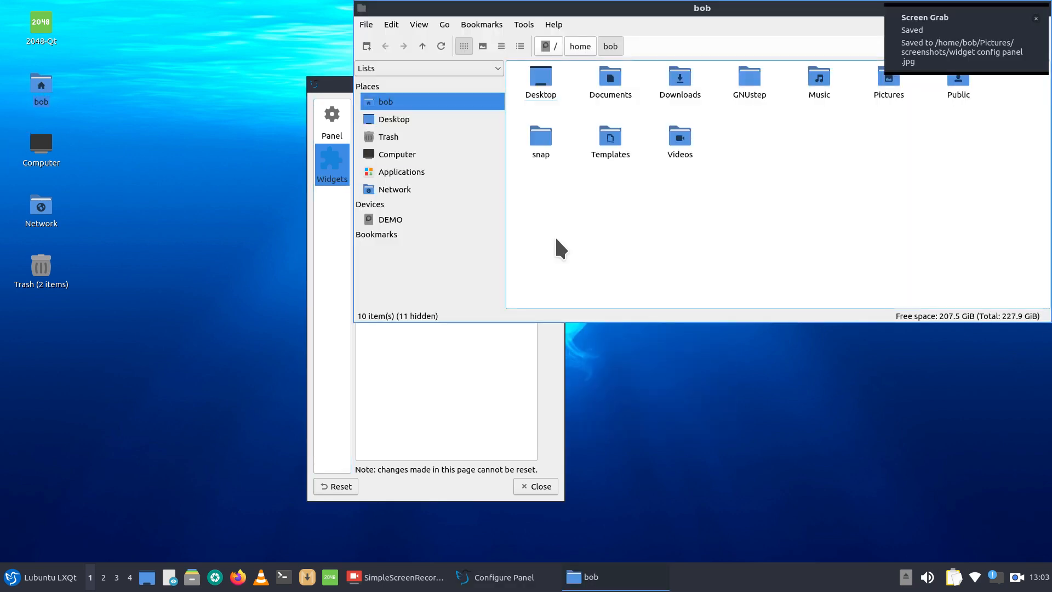
pyautogui.doubleClick(890, 85)
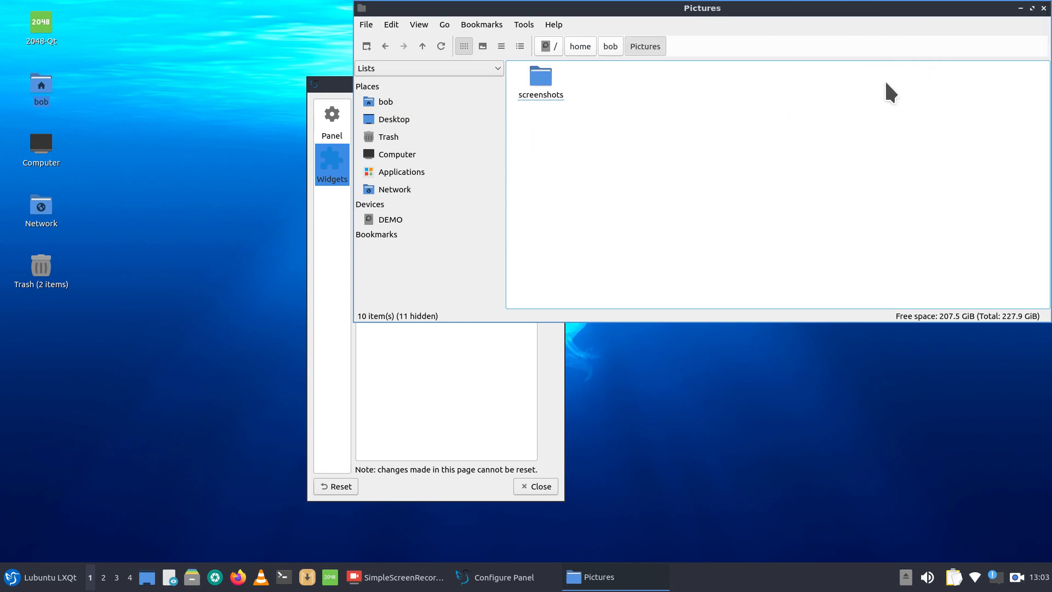
pyautogui.doubleClick(544, 88)
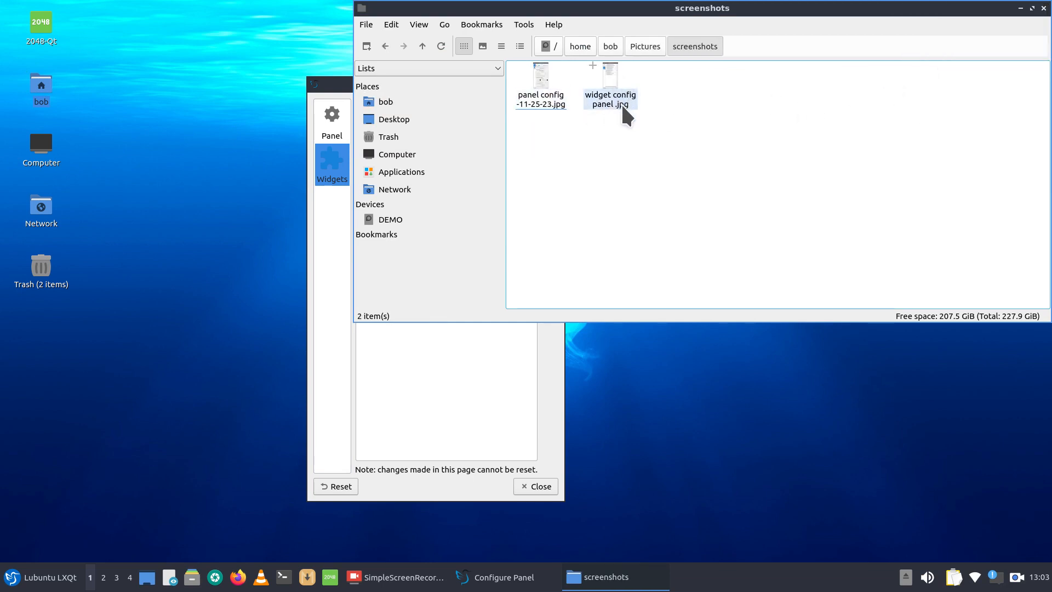
pyautogui.doubleClick(605, 73)
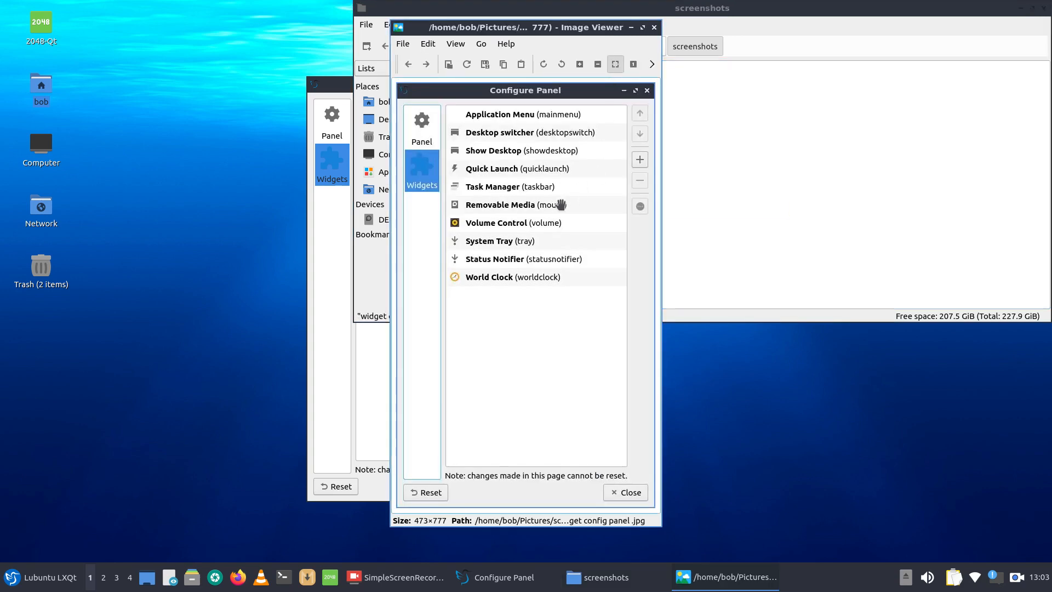
pyautogui.click(650, 27)
pyautogui.click(1044, 8)
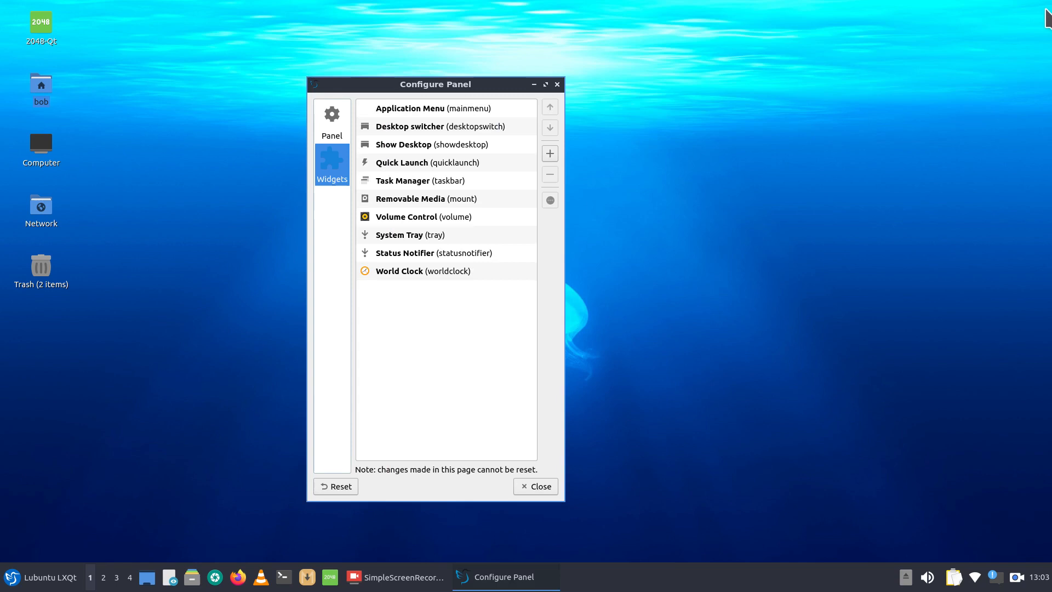
# Step: Move the Quick Launch widget one place down, below Task Manager, and close the panel configuration
pyautogui.click(415, 166)
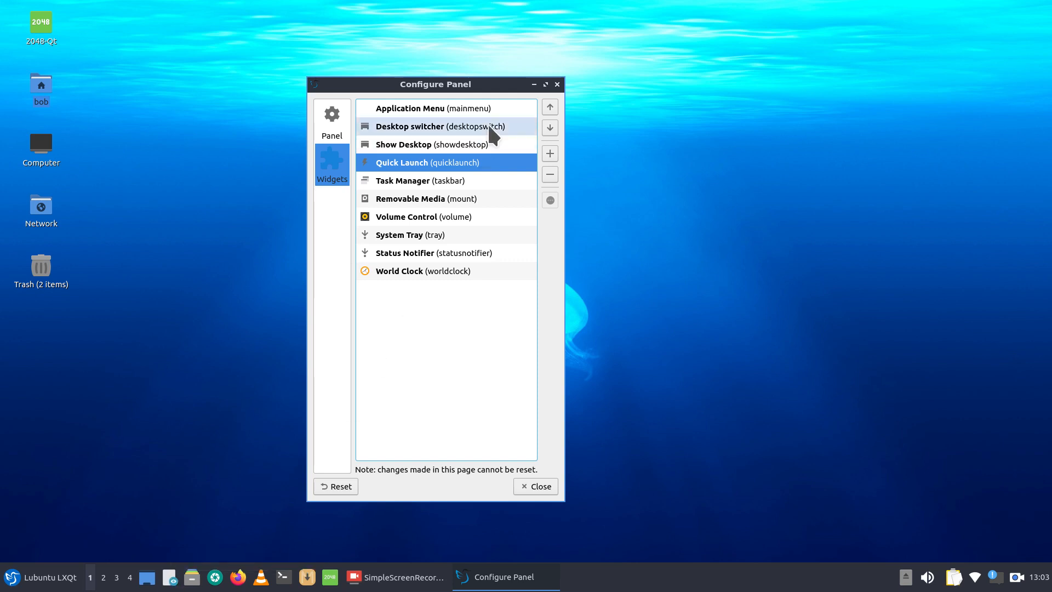
pyautogui.click(548, 128)
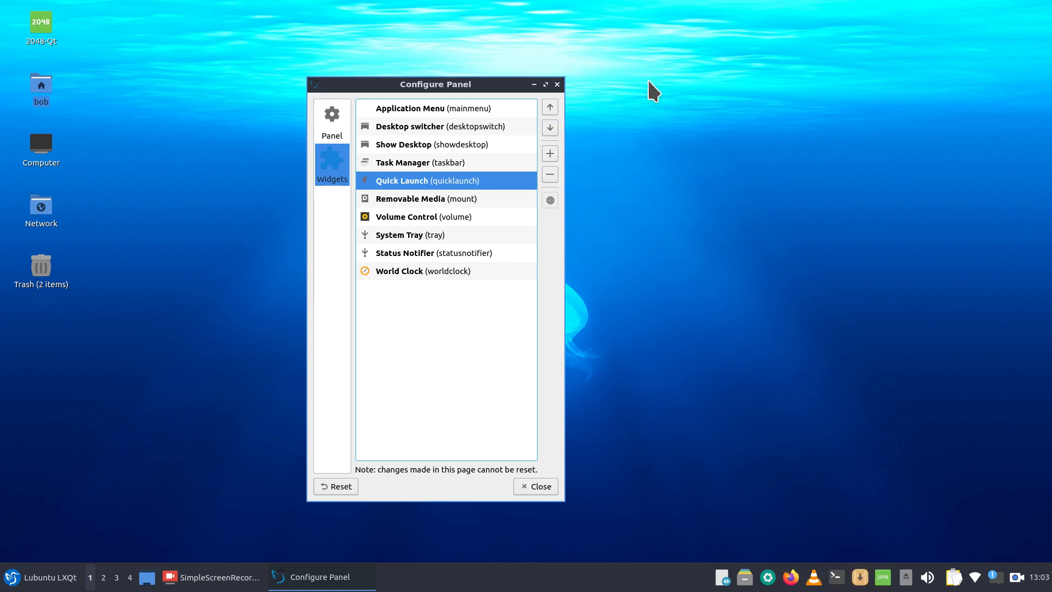
pyautogui.click(557, 83)
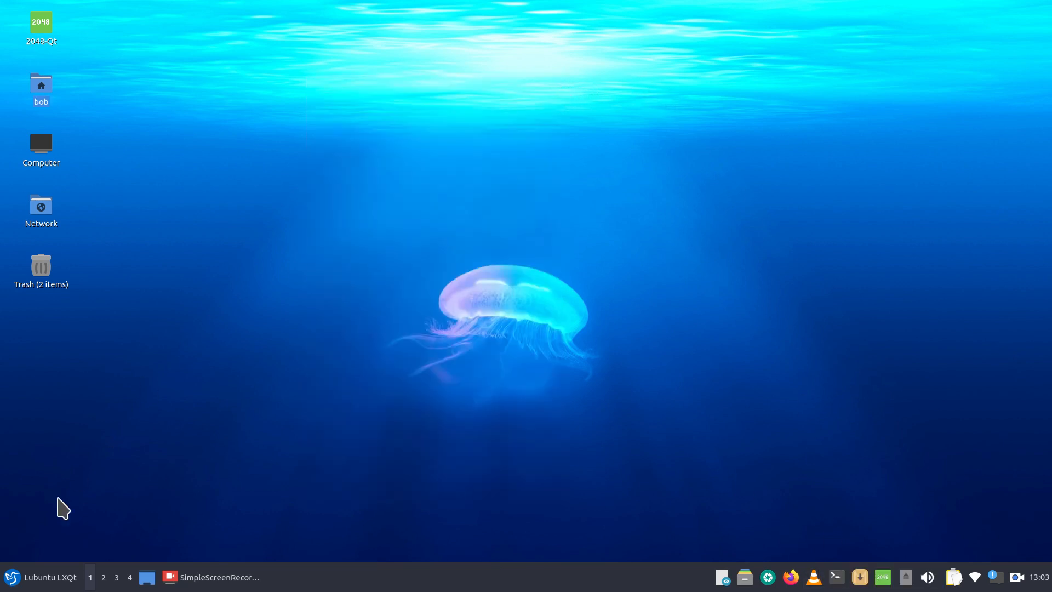
# Step: Look over the categories in the application menu and dismiss it
pyautogui.click(38, 576)
pyautogui.moveTo(13, 428)
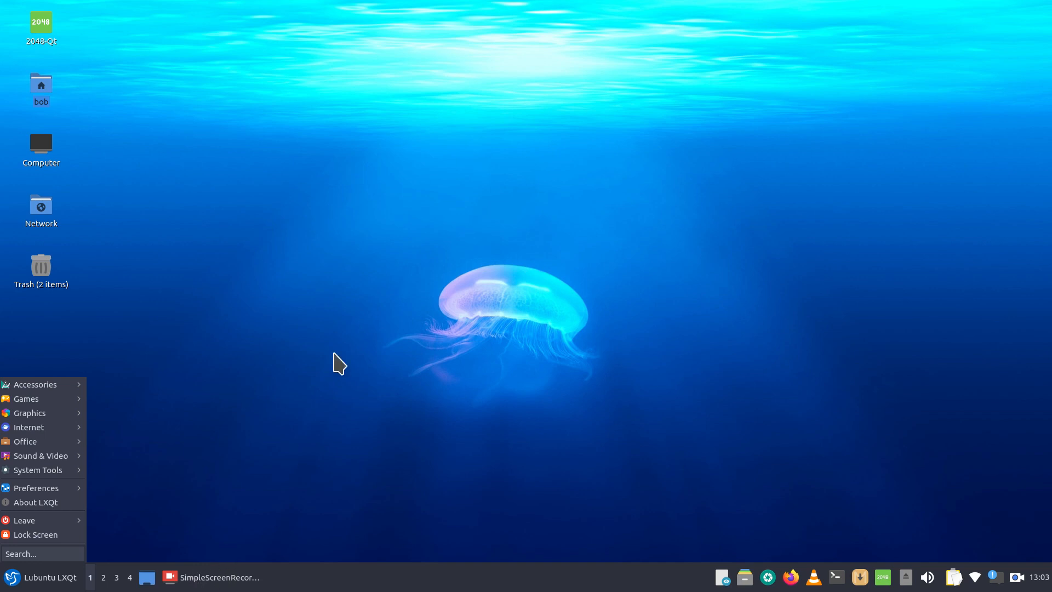
pyautogui.click(329, 323)
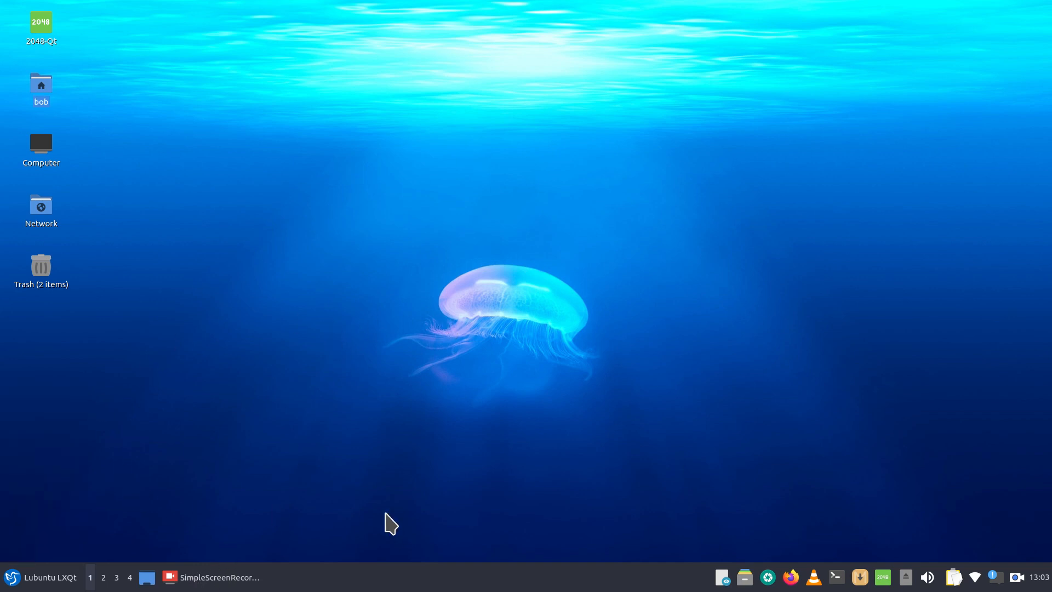
# Step: Reopen the panel's widgets list, select World Clock, and briefly view the calendar of the panel clock
pyautogui.rightClick(431, 579)
pyautogui.click(512, 514)
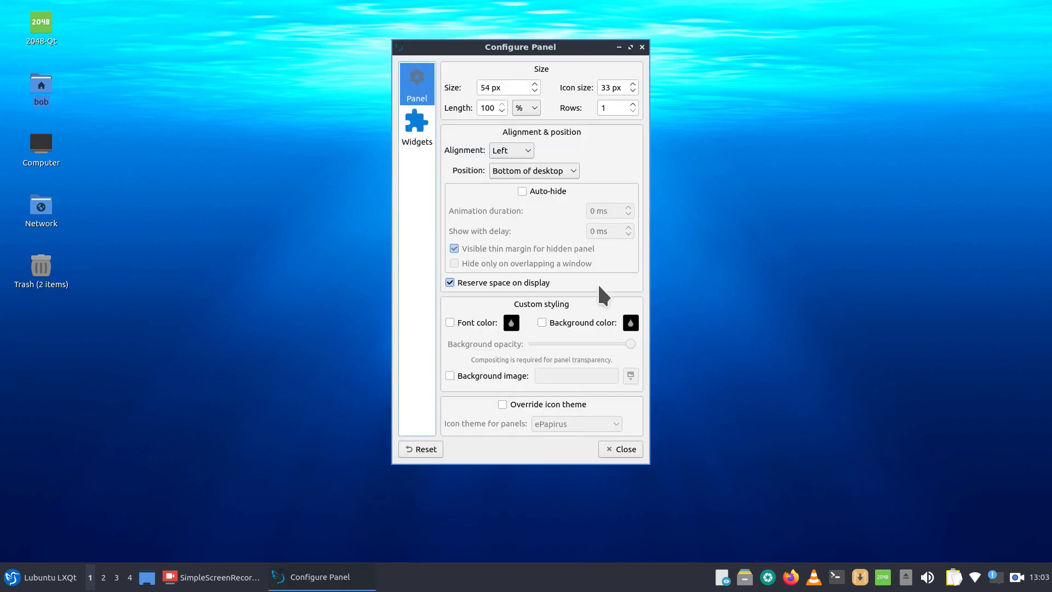
pyautogui.click(427, 130)
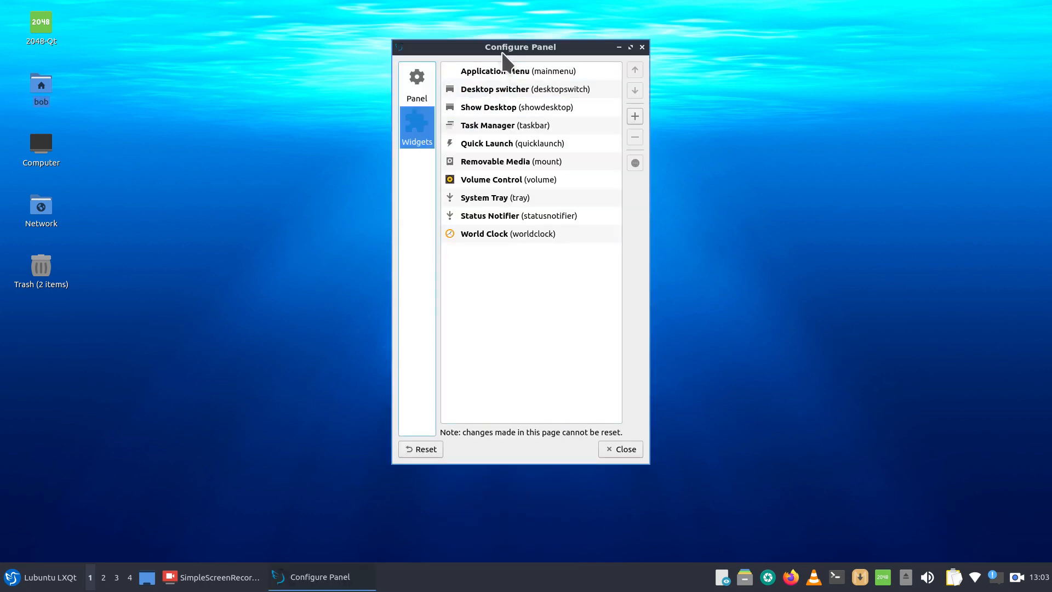
pyautogui.moveTo(502, 46); pyautogui.dragTo(504, 77)
pyautogui.click(515, 264)
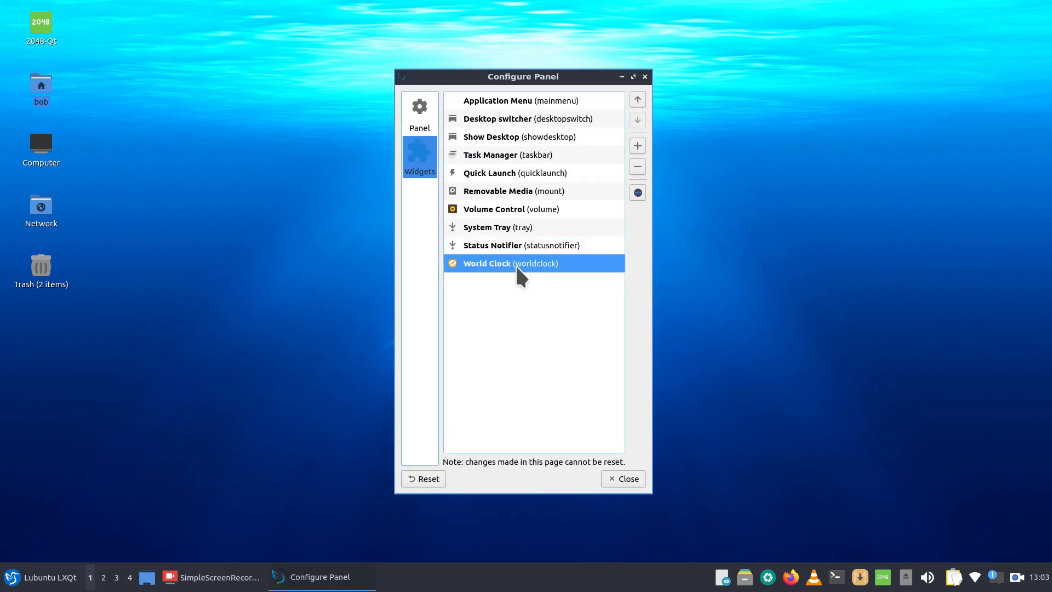
pyautogui.click(1039, 577)
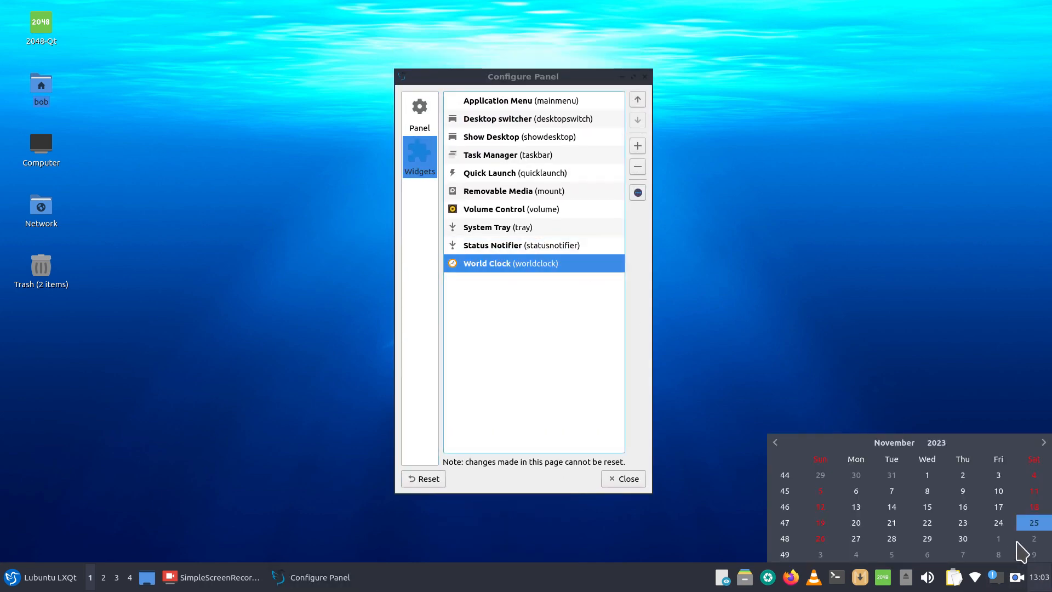
pyautogui.click(1039, 577)
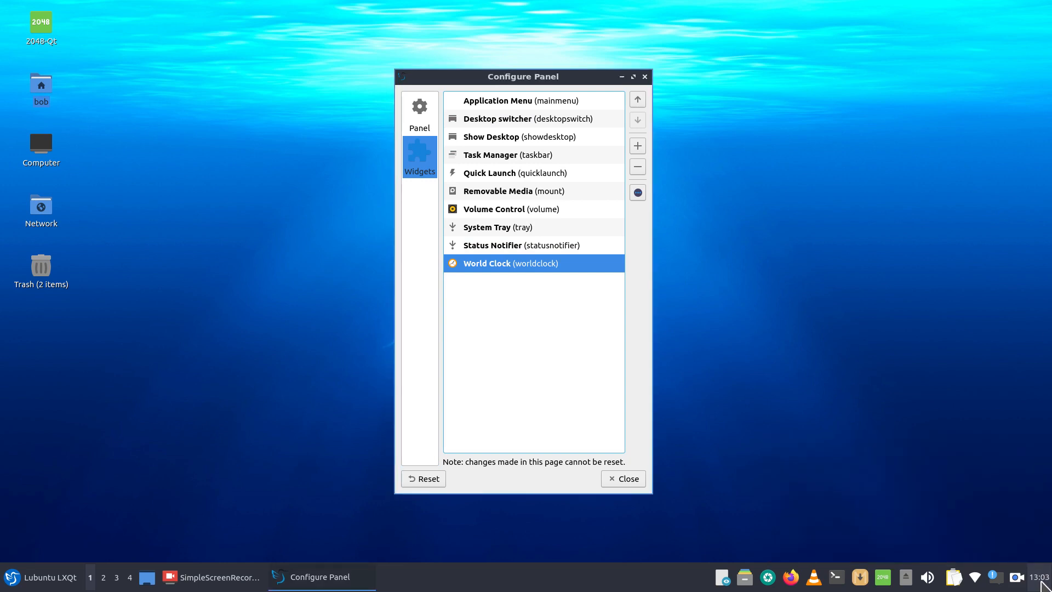
# Step: Move the World Clock widget up to directly below Desktop switcher, checking the panel clock's calendar along the way
pyautogui.click(633, 99)
pyautogui.click(633, 100)
pyautogui.click(633, 99)
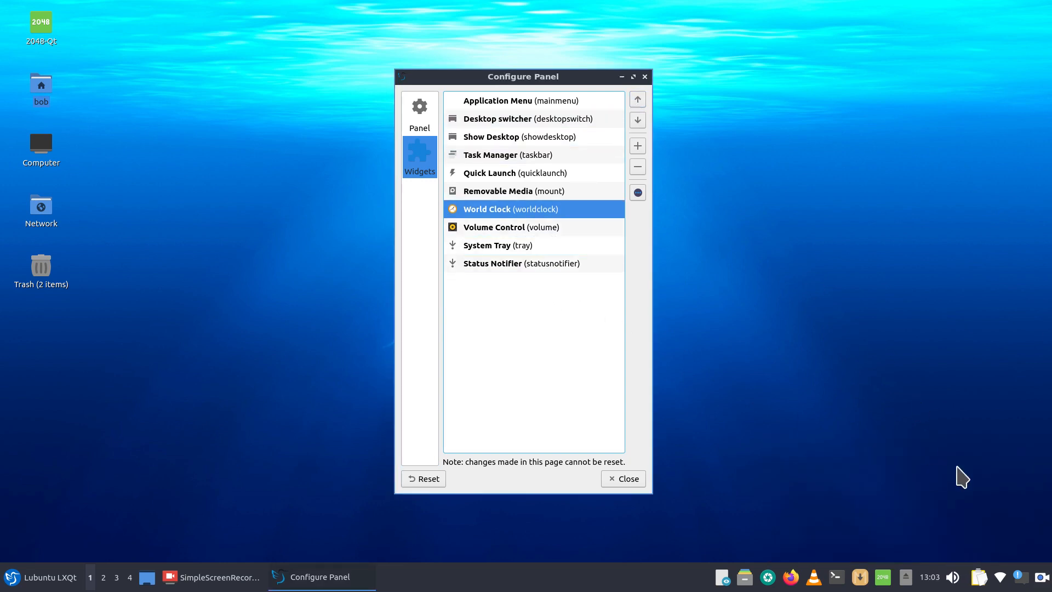
pyautogui.click(639, 99)
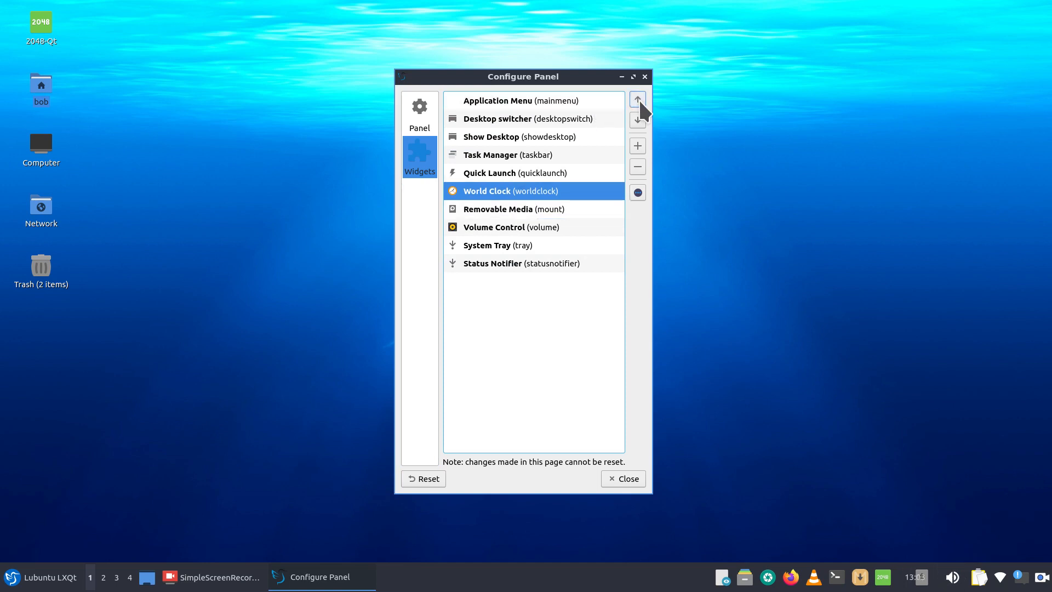
pyautogui.click(638, 99)
pyautogui.click(638, 100)
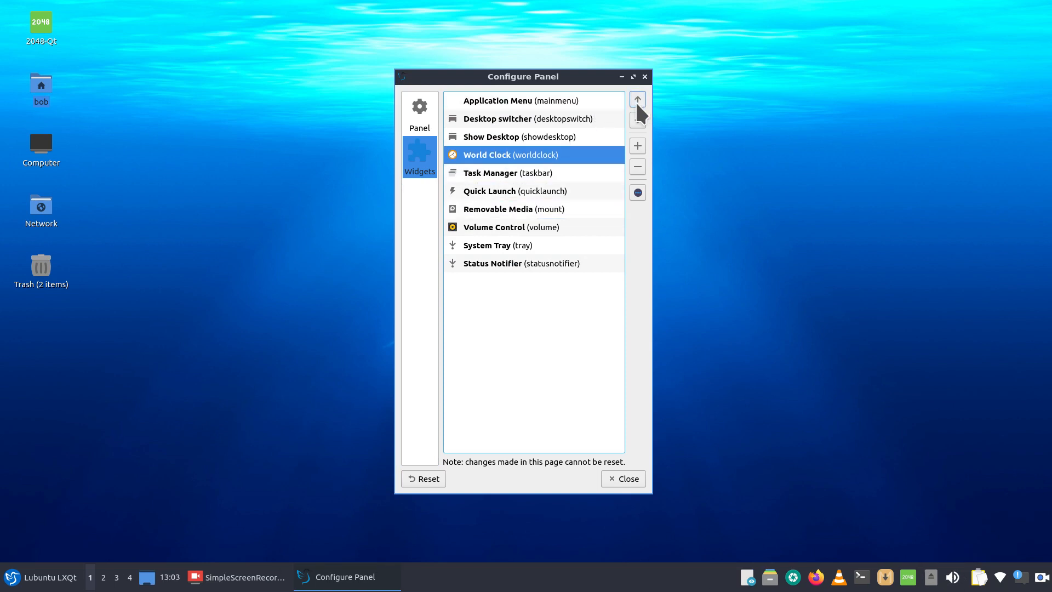
pyautogui.click(170, 577)
pyautogui.click(169, 576)
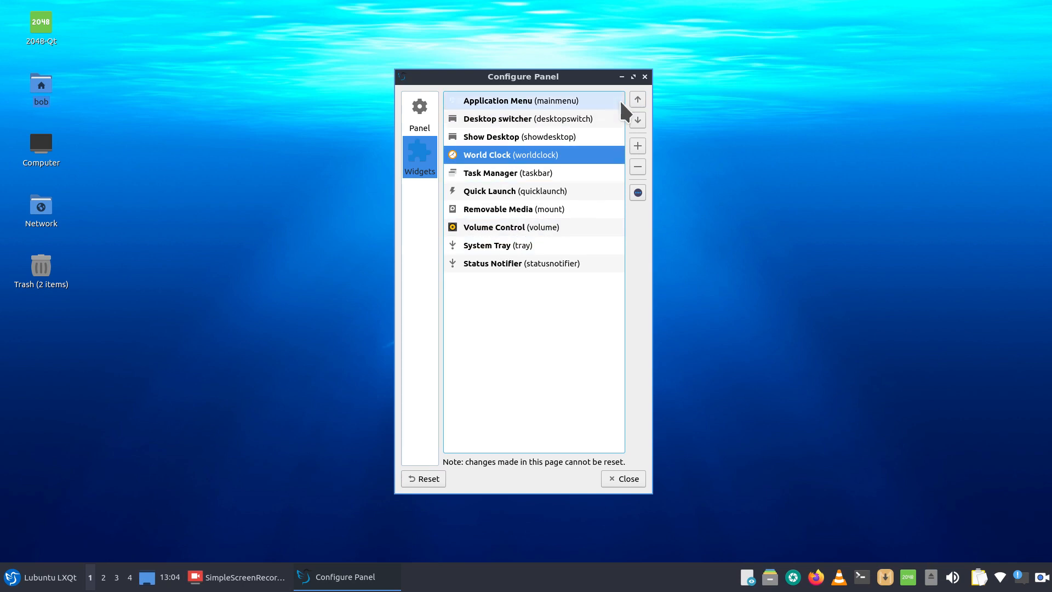
pyautogui.click(637, 99)
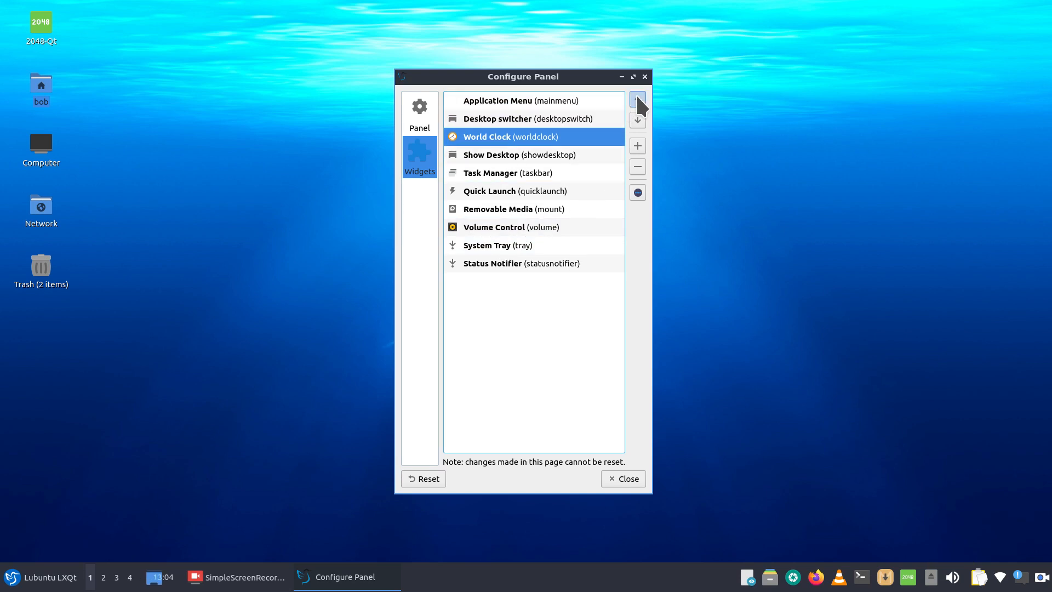
# Step: Move World Clock to the start of the panel's widget list, close the configuration, and view the clock's calendar
pyautogui.click(637, 100)
pyautogui.click(637, 99)
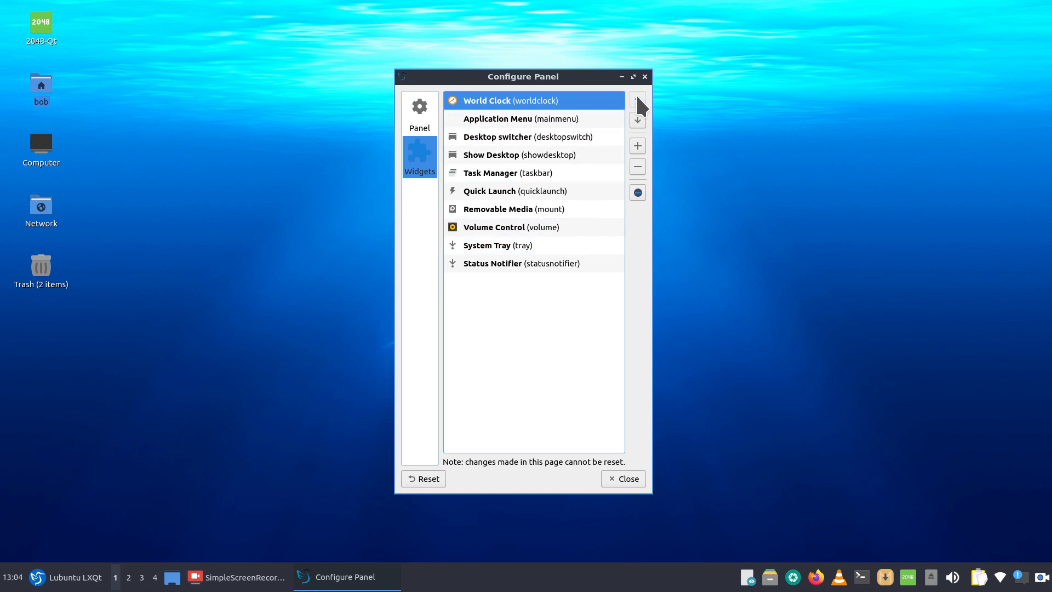
pyautogui.click(645, 77)
pyautogui.click(6, 576)
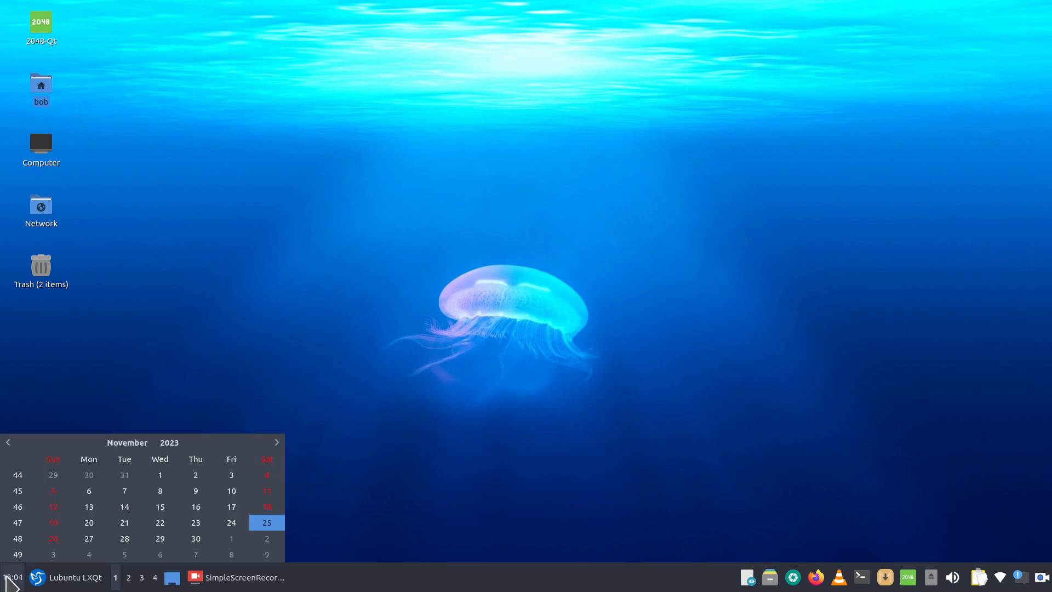
pyautogui.click(7, 585)
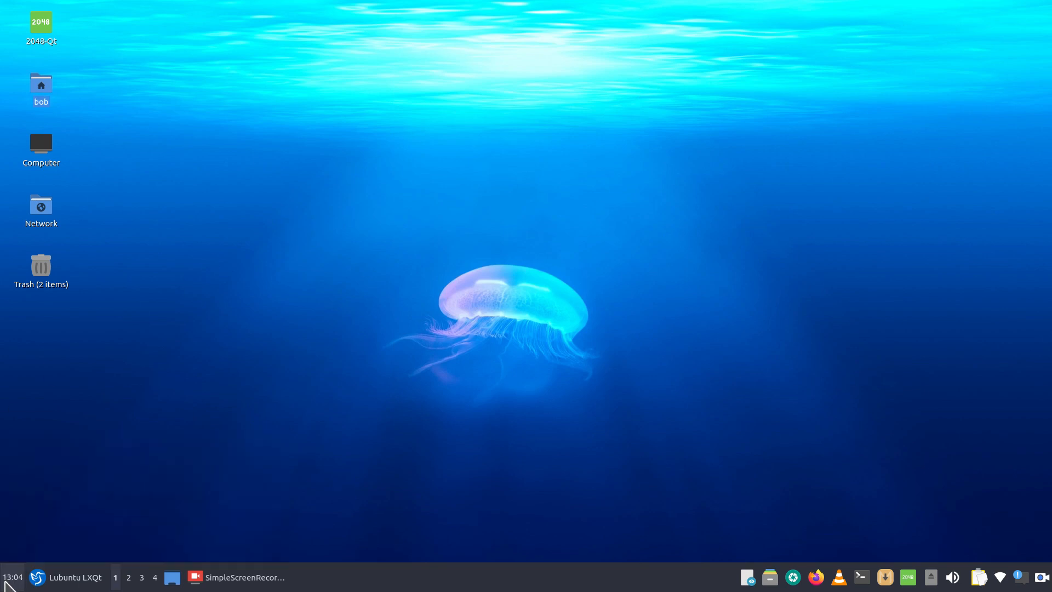
# Step: Enable a custom icon for the main menu button and choose internet.png from the Documents/icons folder
pyautogui.rightClick(50, 577)
pyautogui.click(124, 448)
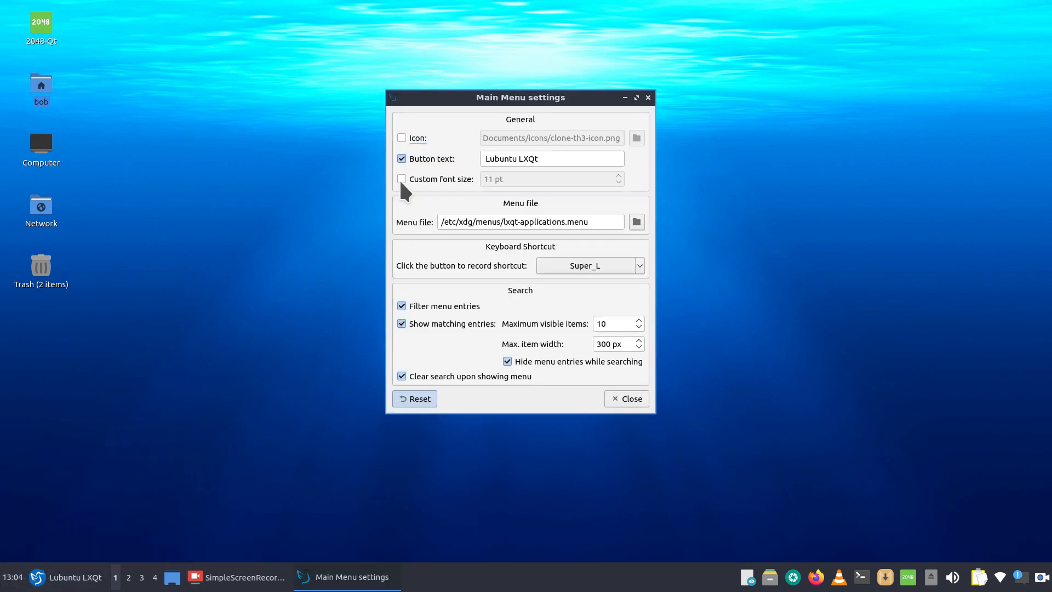
pyautogui.click(401, 138)
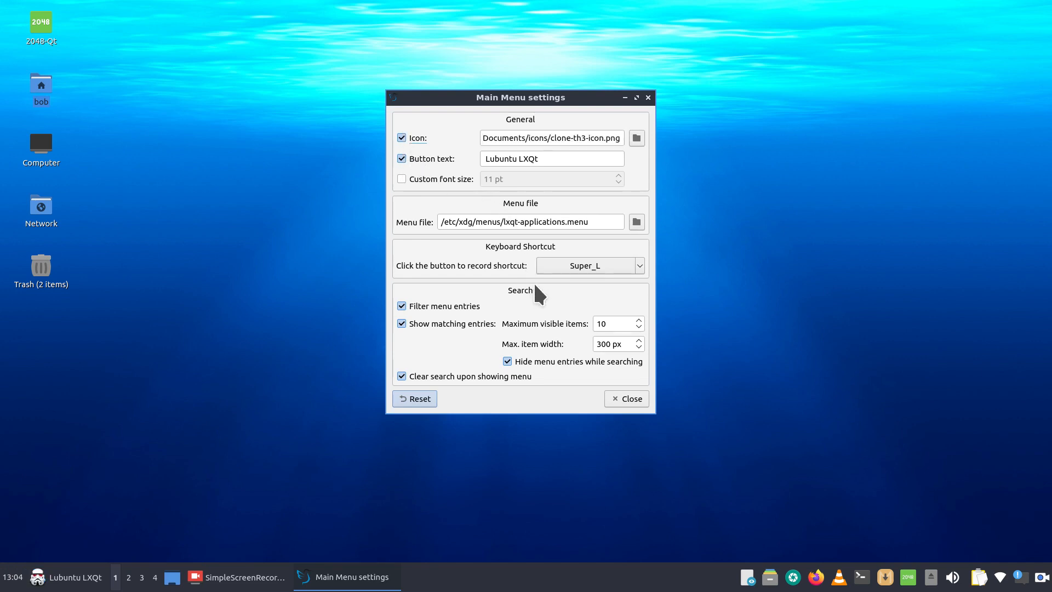
pyautogui.click(636, 138)
pyautogui.scroll(-5, 493, 322)
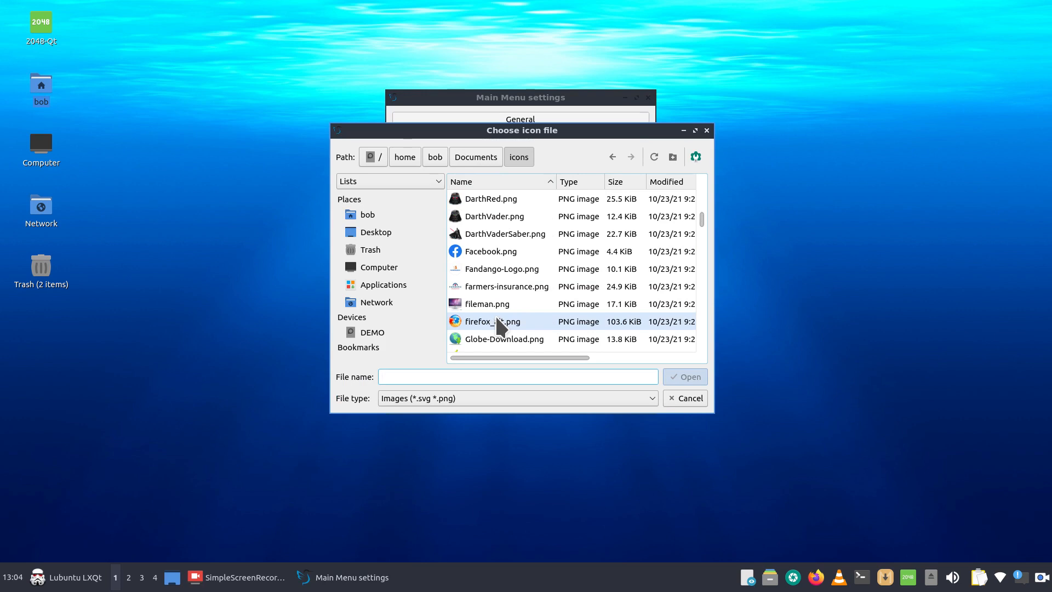
pyautogui.scroll(-3, 498, 327)
pyautogui.scroll(-4, 495, 322)
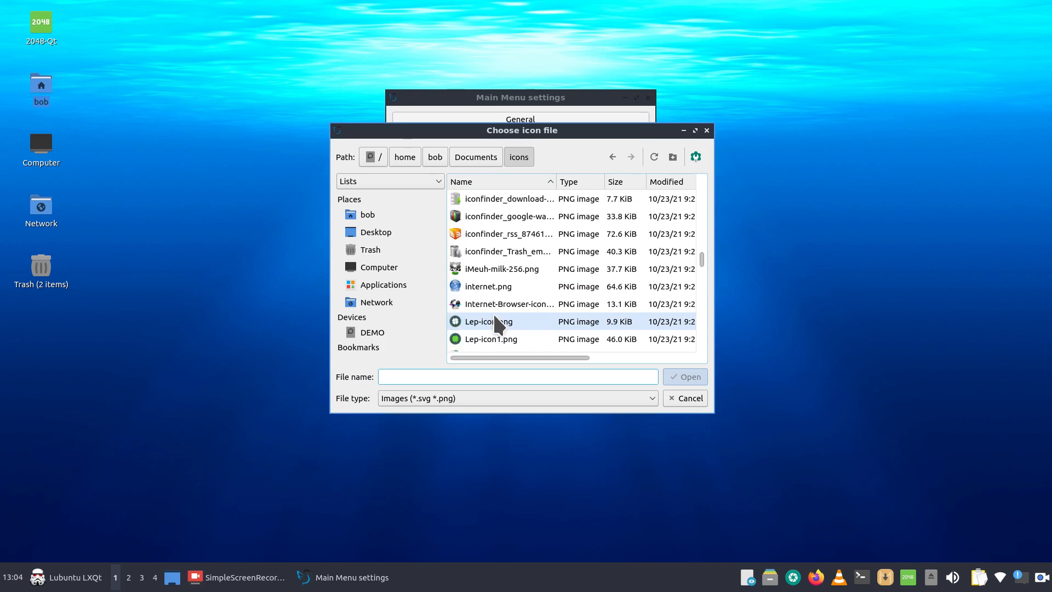
pyautogui.click(476, 287)
pyautogui.click(687, 377)
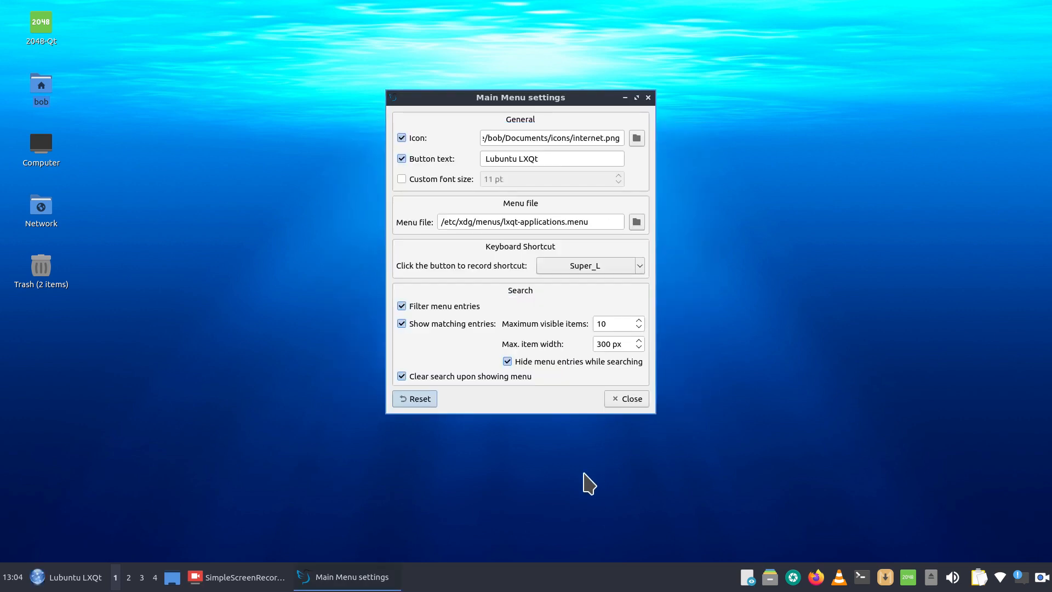
# Step: Disable the menu button's custom icon, switch its button text off and on again, and close the main menu settings
pyautogui.click(404, 155)
pyautogui.click(404, 155)
pyautogui.click(408, 138)
pyautogui.click(401, 158)
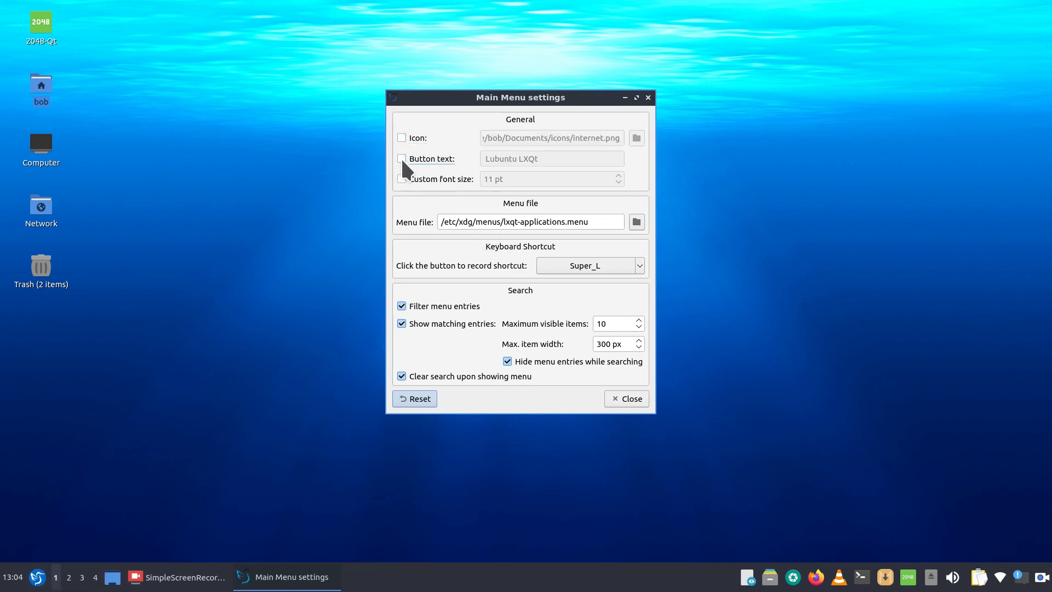
pyautogui.click(401, 159)
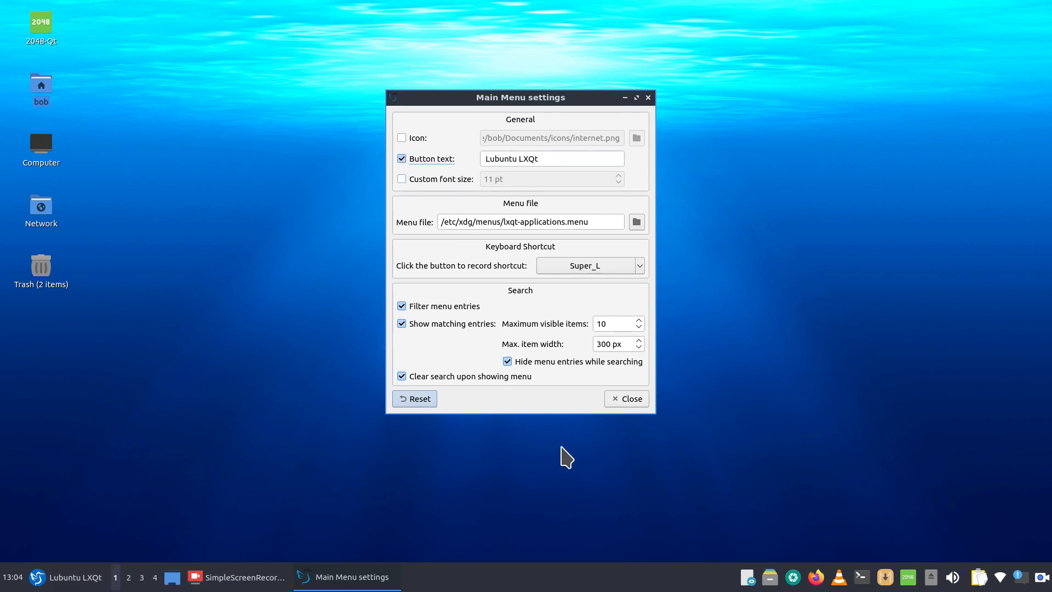
pyautogui.click(625, 403)
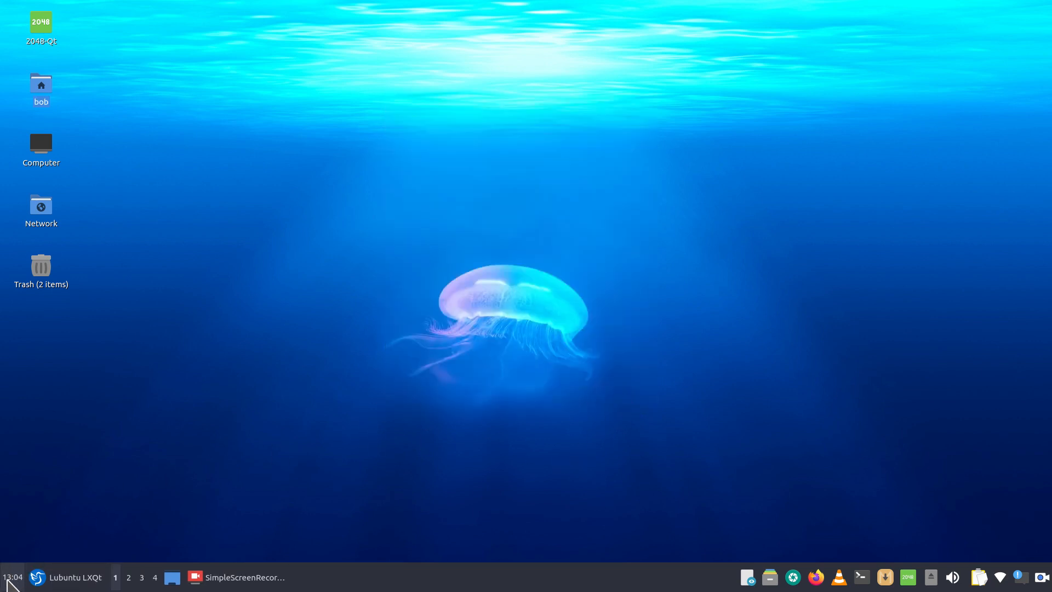
# Step: Reopen the panel's widget list, move World Clock down below Desktop switcher, and check the clock's calendar
pyautogui.rightClick(459, 579)
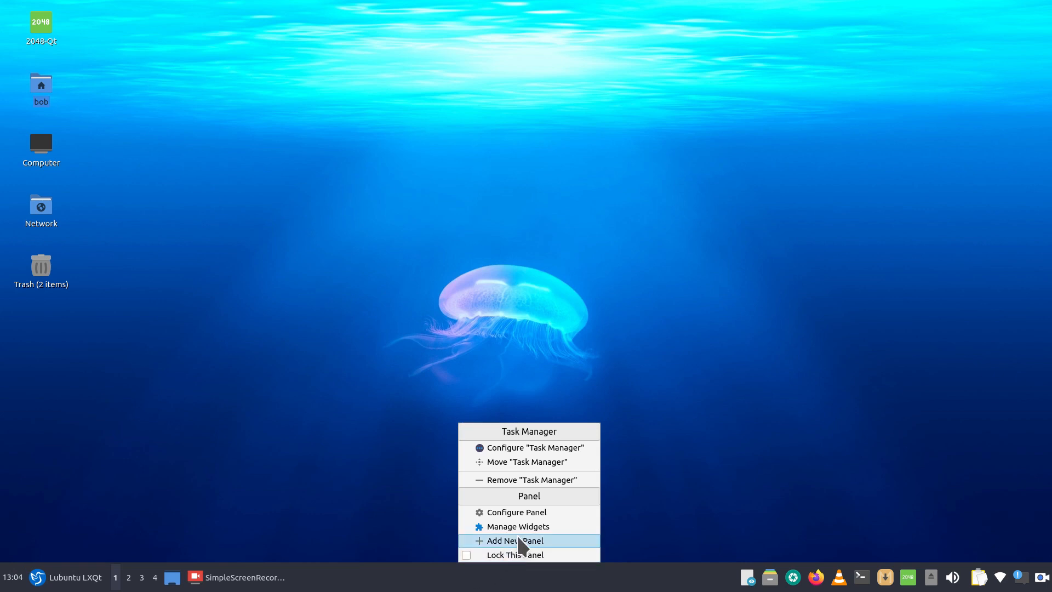
pyautogui.click(551, 510)
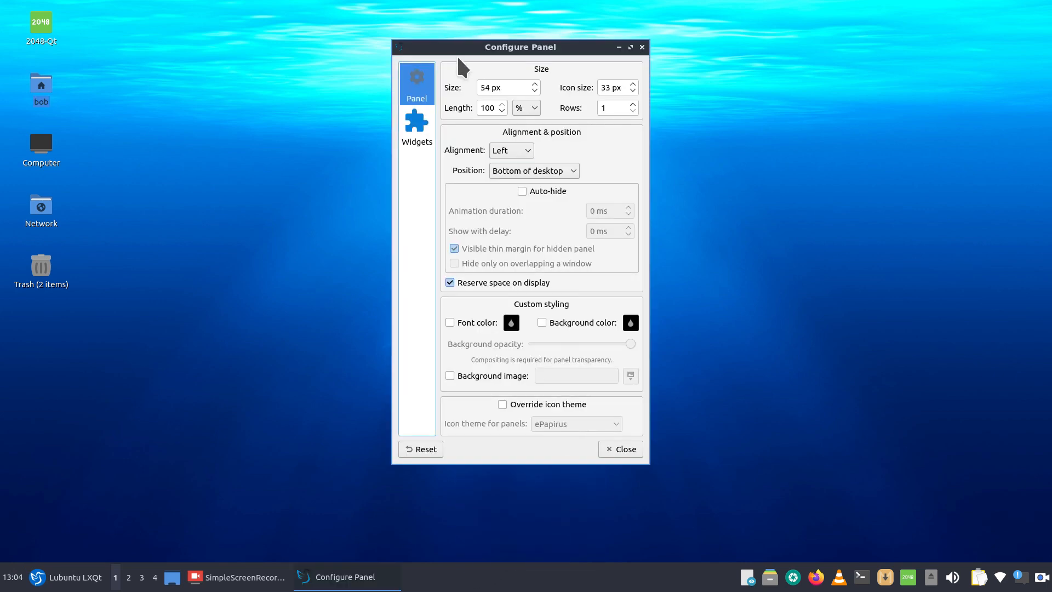
pyautogui.click(417, 126)
pyautogui.click(529, 71)
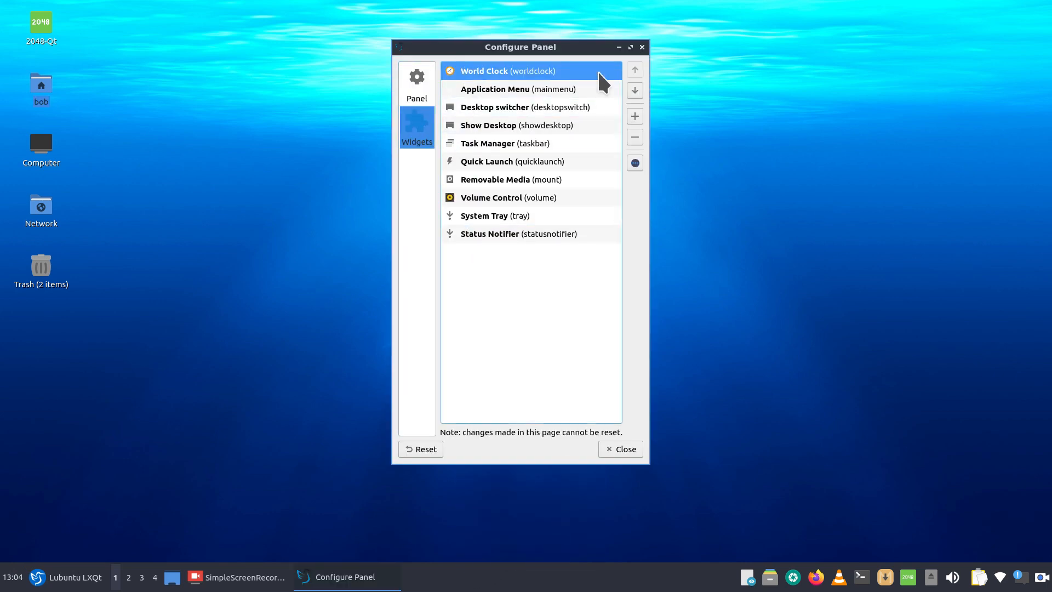
pyautogui.click(635, 91)
pyautogui.click(633, 90)
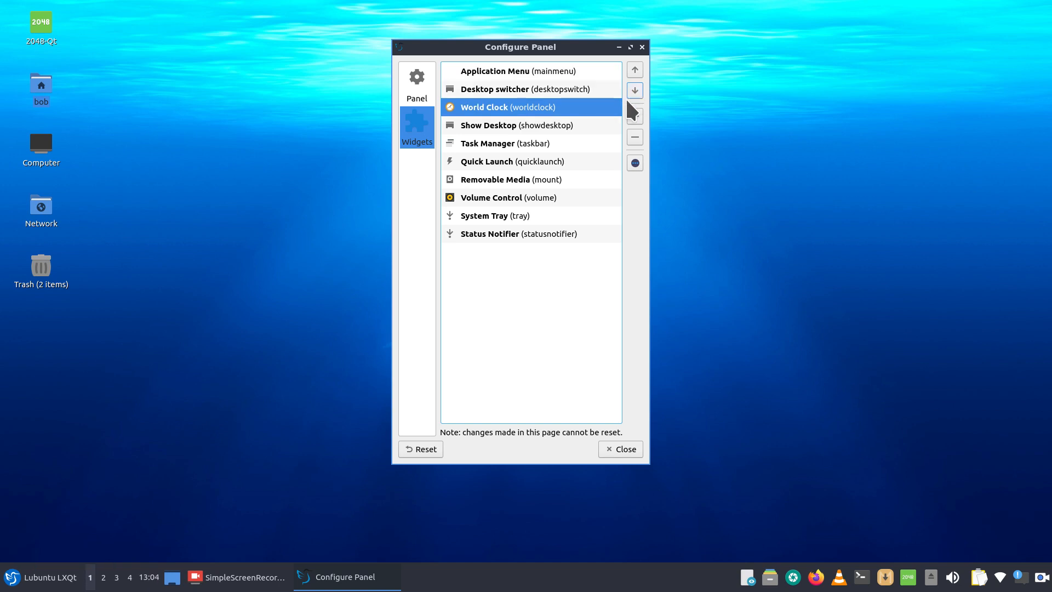
pyautogui.click(147, 576)
pyautogui.click(147, 576)
# Step: Move World Clock down to directly below Task Manager and try the panel clock's calendar there
pyautogui.click(634, 91)
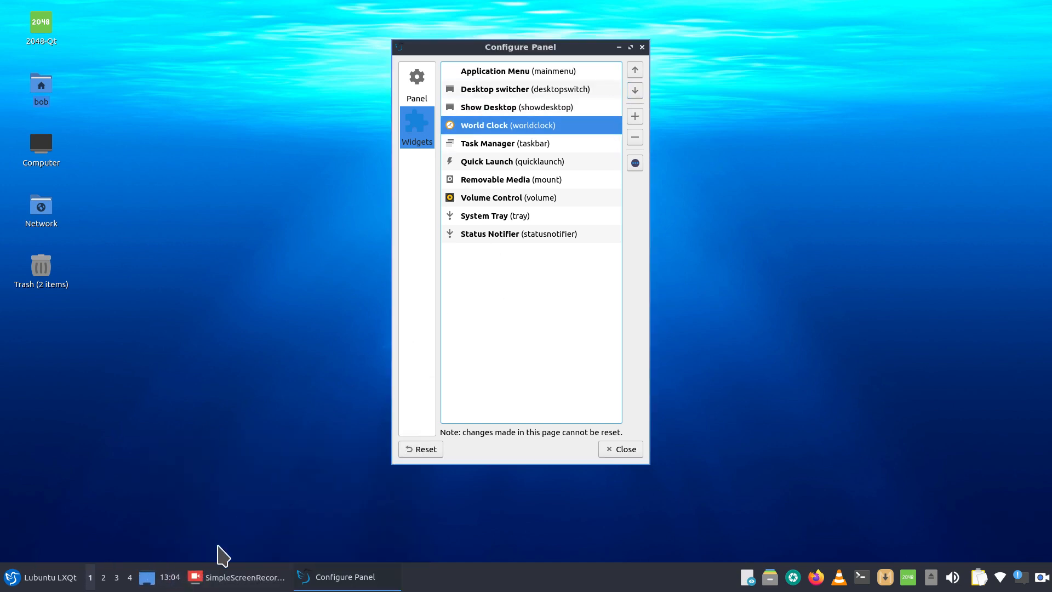
pyautogui.click(635, 90)
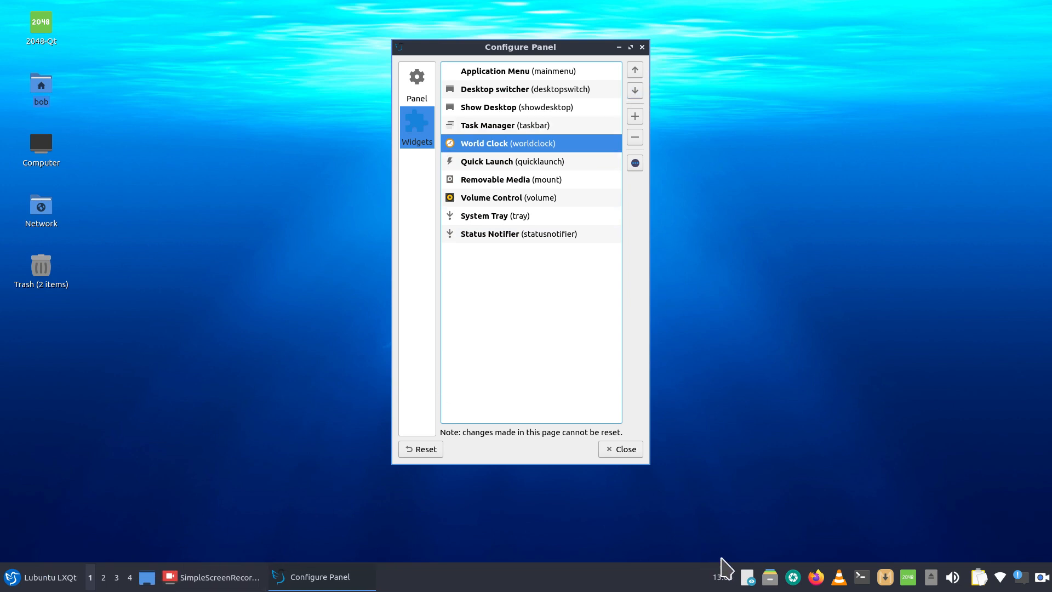
pyautogui.click(718, 582)
pyautogui.click(718, 585)
# Step: Move World Clock down to the very end of the widget list, below Status Notifier
pyautogui.click(635, 90)
pyautogui.click(634, 91)
pyautogui.click(634, 90)
pyautogui.click(634, 90)
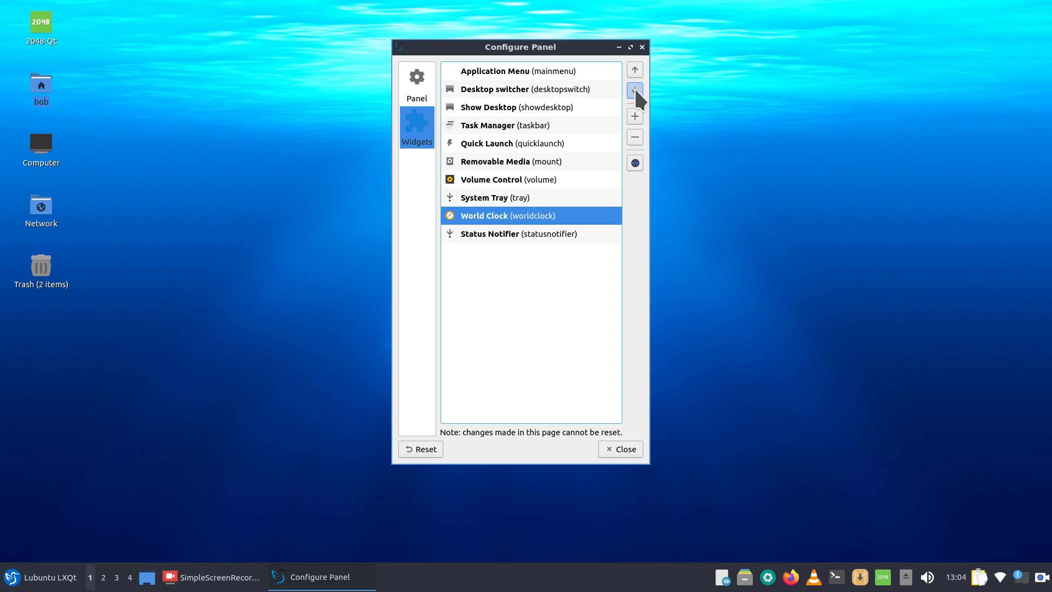
pyautogui.click(634, 90)
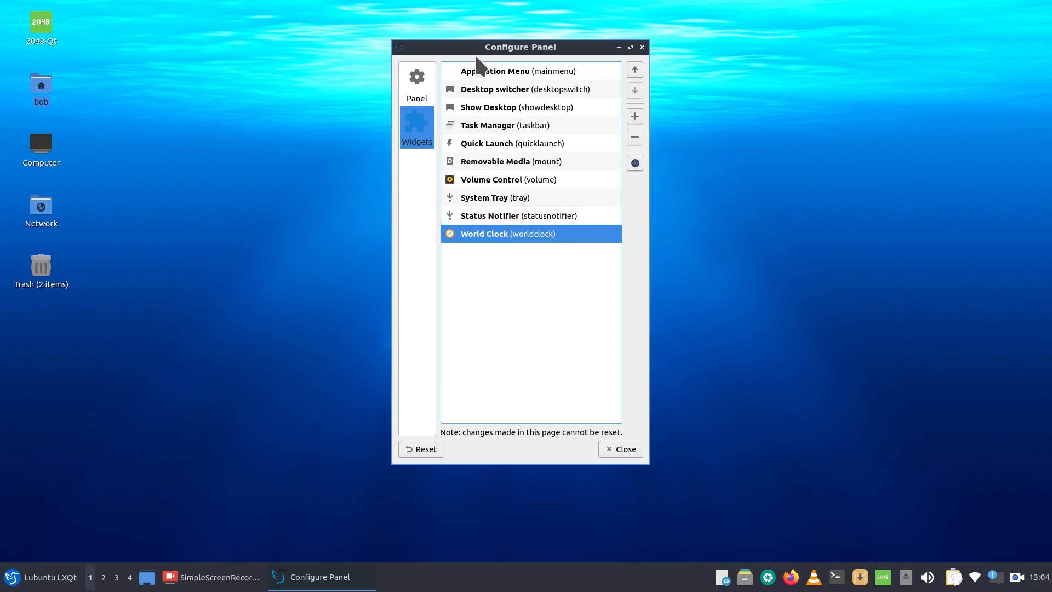
# Step: Move the Quick Launch widget above Task Manager, close the panel configuration, and shift the PCManFM-Qt File Manager launcher one place left
pyautogui.click(493, 144)
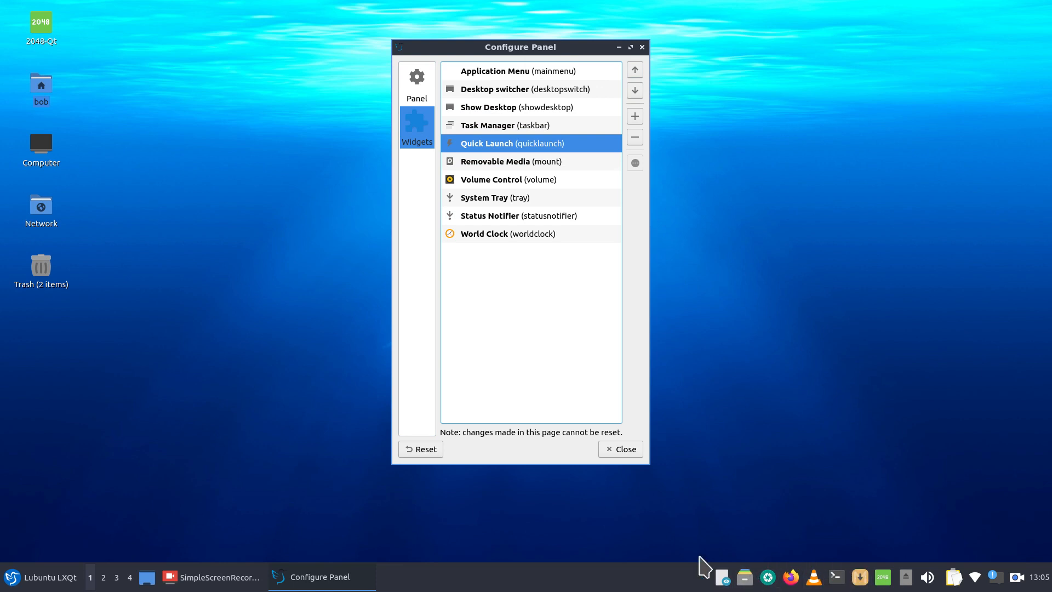
pyautogui.click(634, 67)
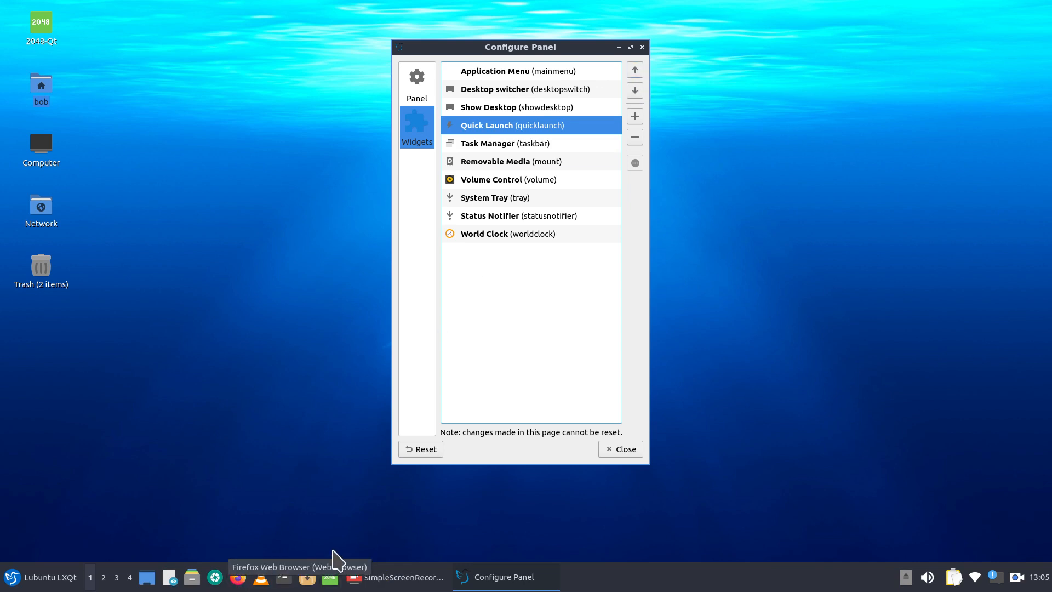
pyautogui.click(642, 47)
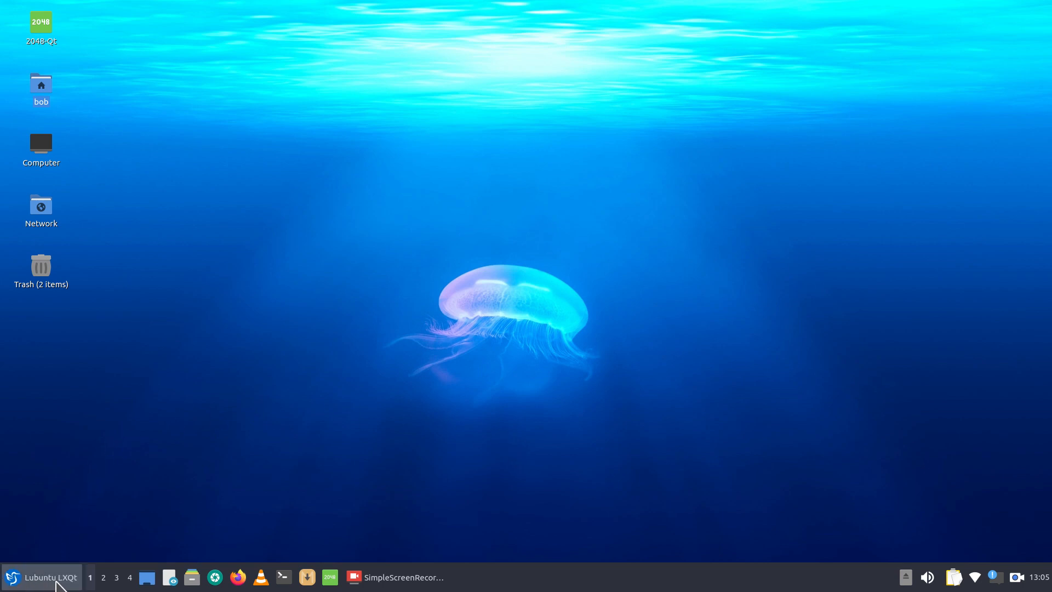
pyautogui.rightClick(193, 579)
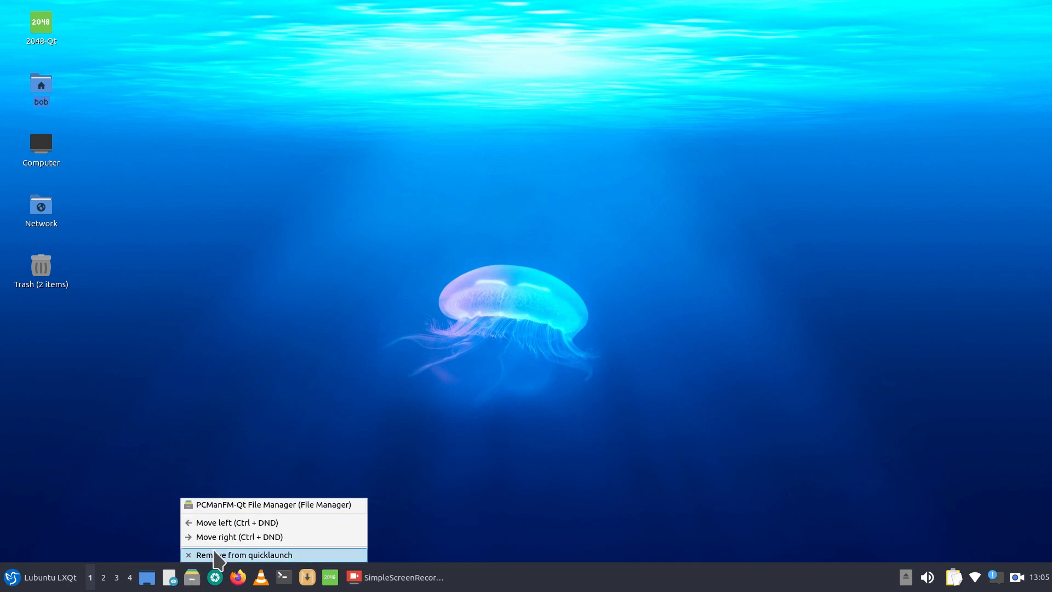
pyautogui.click(228, 522)
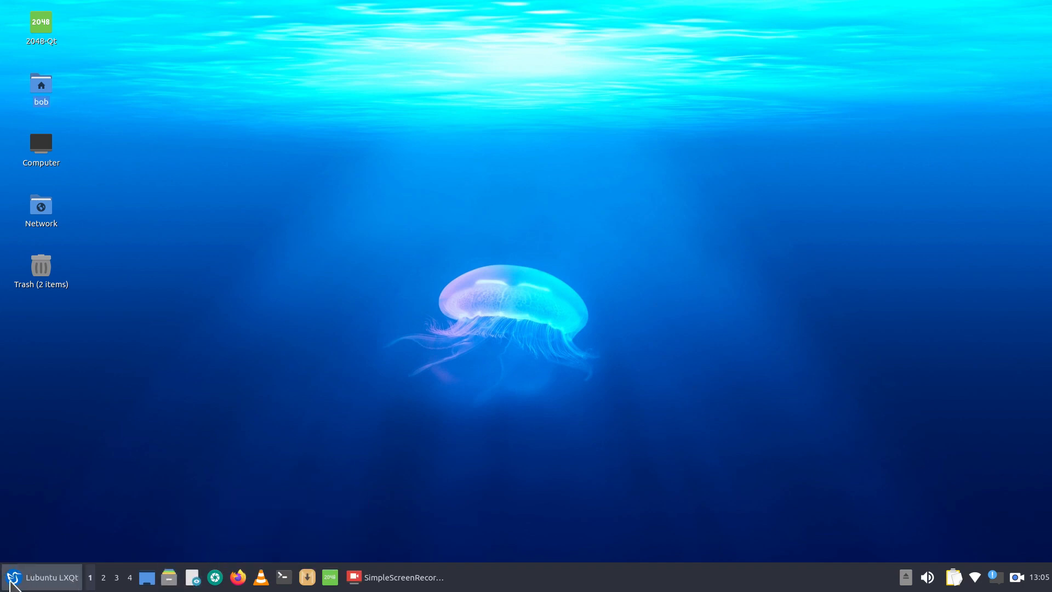
# Step: Add the Gridlock game from the application menu's Games category to the quick launch bar
pyautogui.click(43, 577)
pyautogui.moveTo(42, 399)
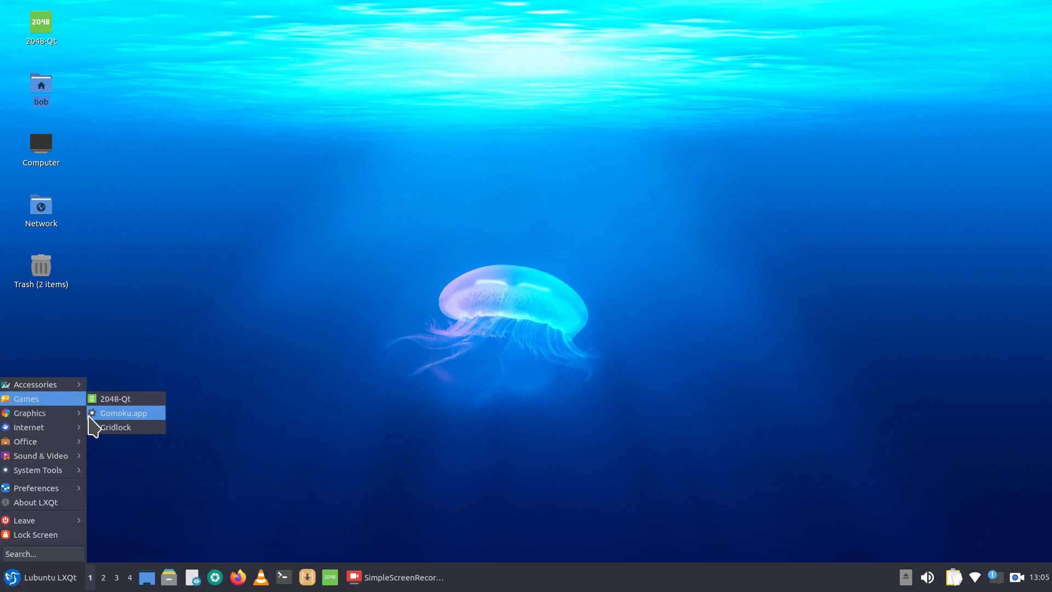
pyautogui.moveTo(92, 429); pyautogui.dragTo(205, 569)
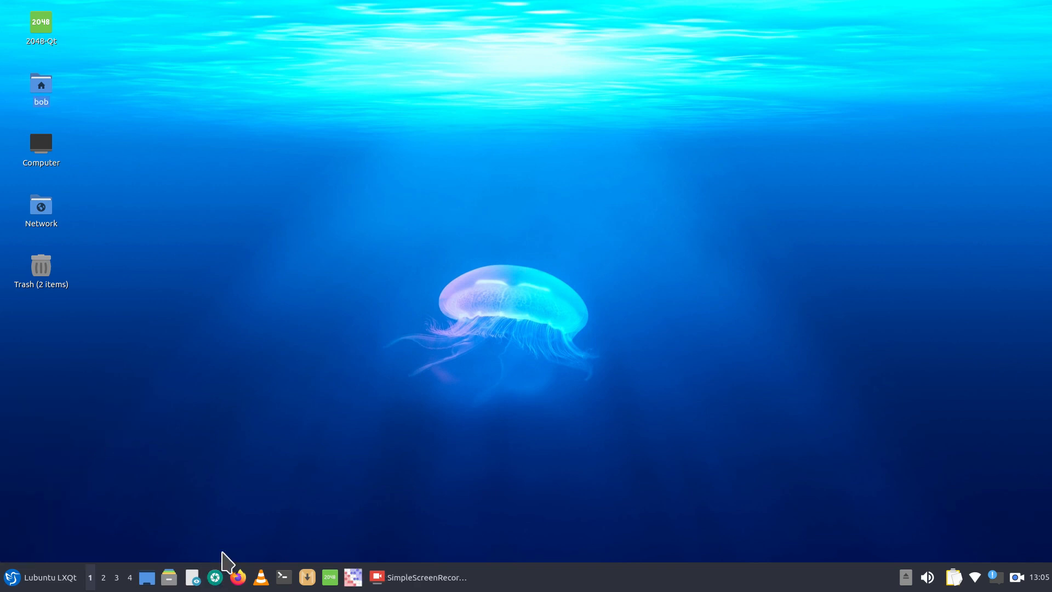
# Step: Shift the Gridlock launcher two places left in the quick launch bar, and remove it from there
pyautogui.rightClick(353, 577)
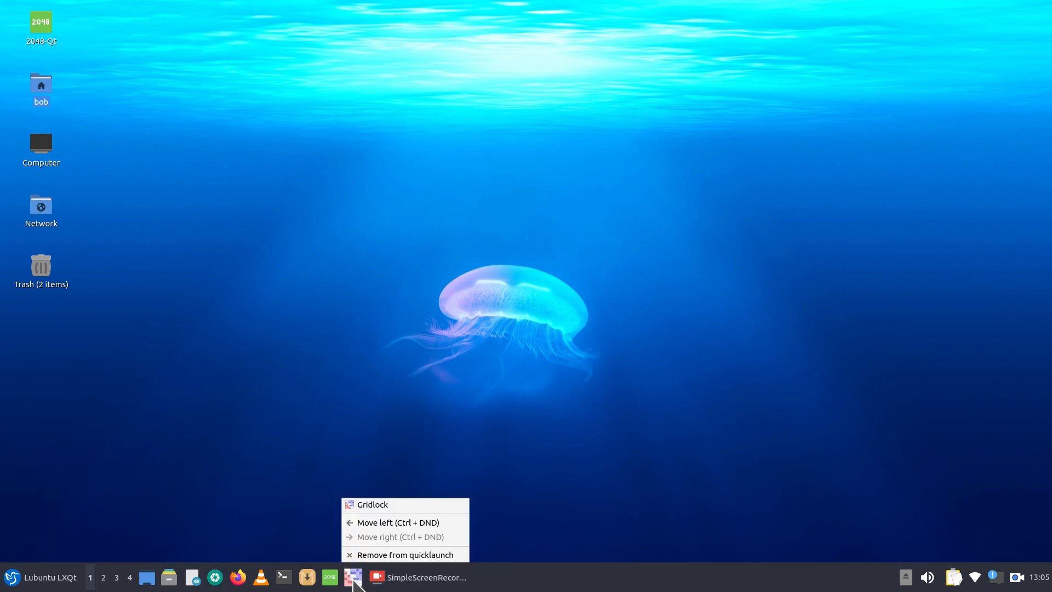
pyautogui.click(392, 521)
pyautogui.rightClick(329, 577)
pyautogui.click(350, 526)
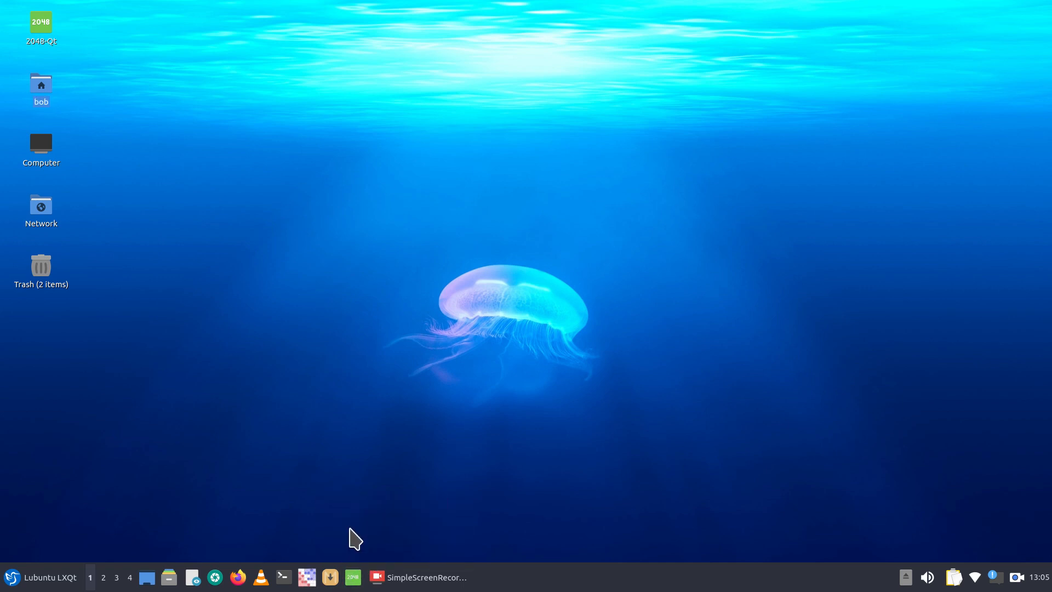
pyautogui.rightClick(307, 577)
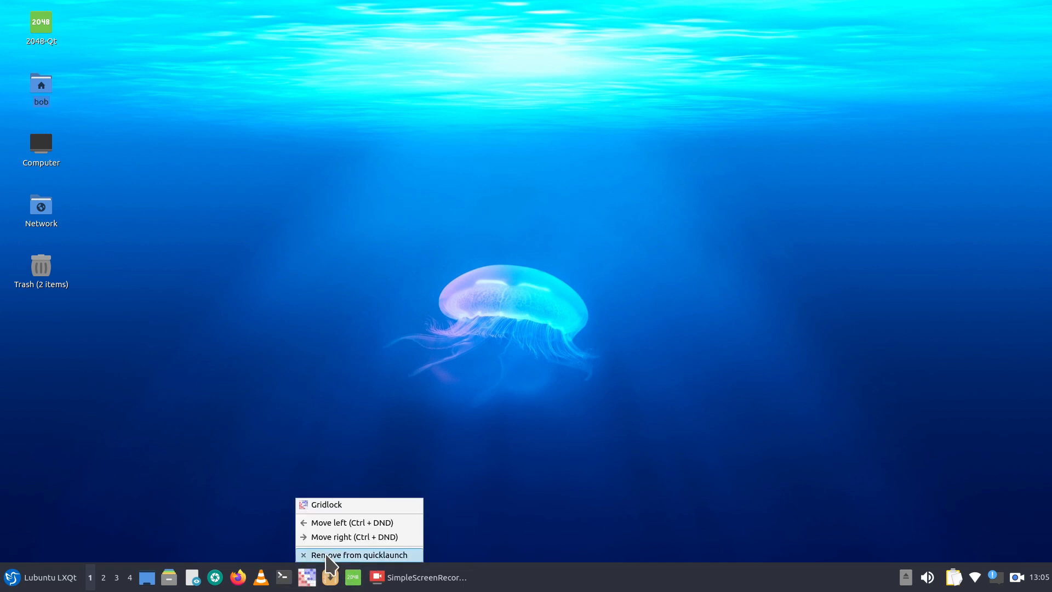
pyautogui.click(325, 555)
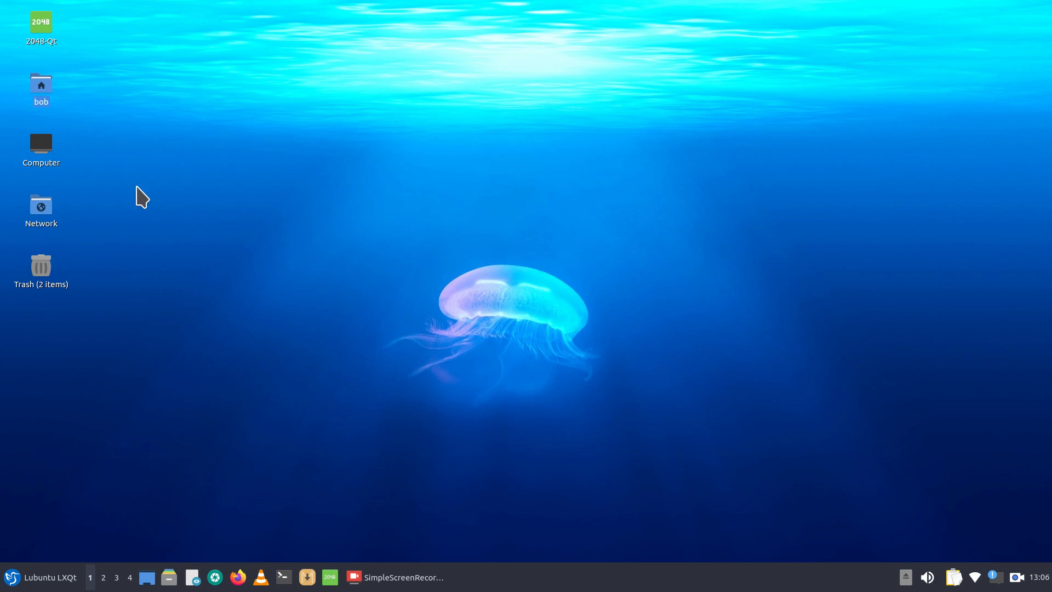
# Step: Add a desktop shortcut for LXImage from the application menu's Graphics category
pyautogui.click(12, 577)
pyautogui.moveTo(52, 418)
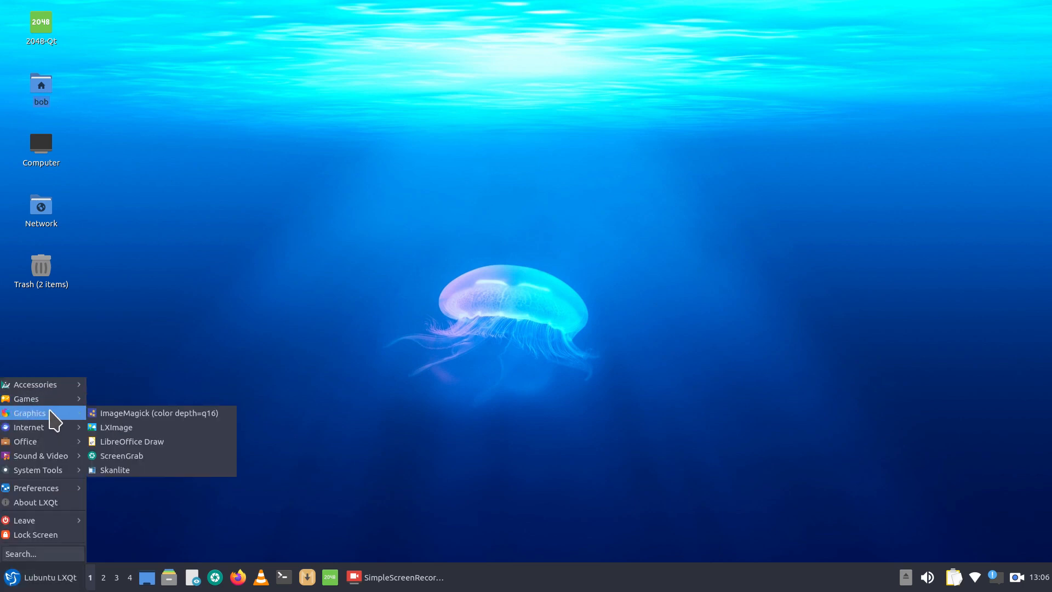
pyautogui.rightClick(94, 429)
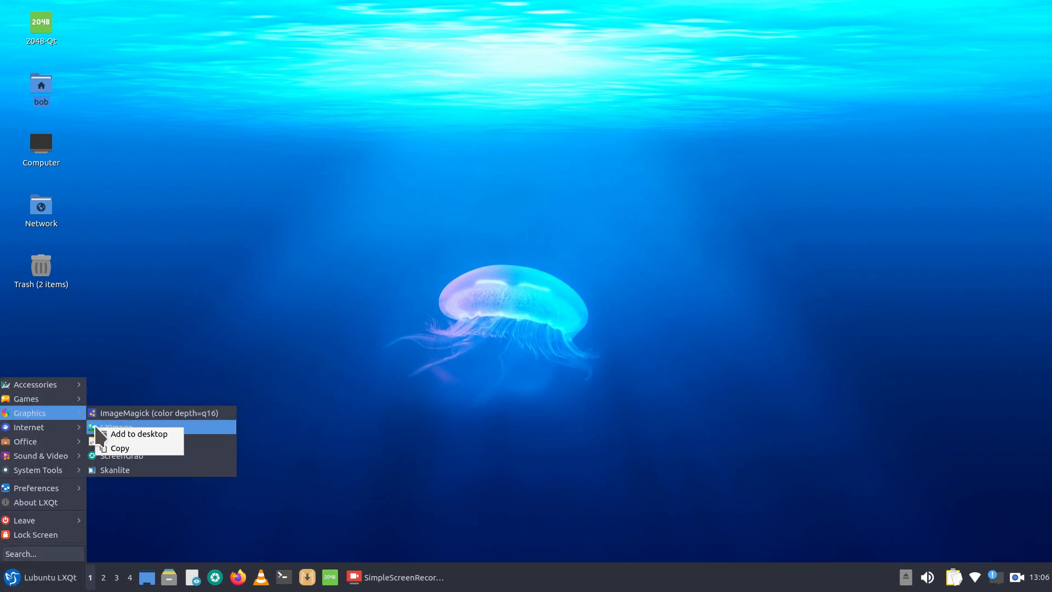
pyautogui.click(118, 436)
pyautogui.click(213, 328)
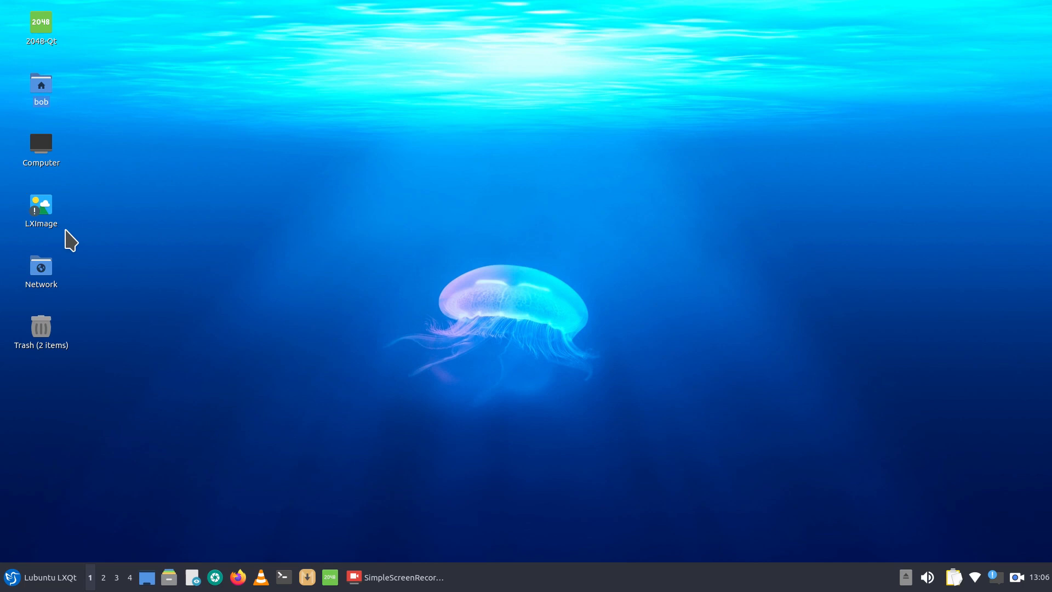
# Step: Mark the LXImage desktop shortcut as a trusted executable, launch it, and close the image viewer
pyautogui.doubleClick(36, 213)
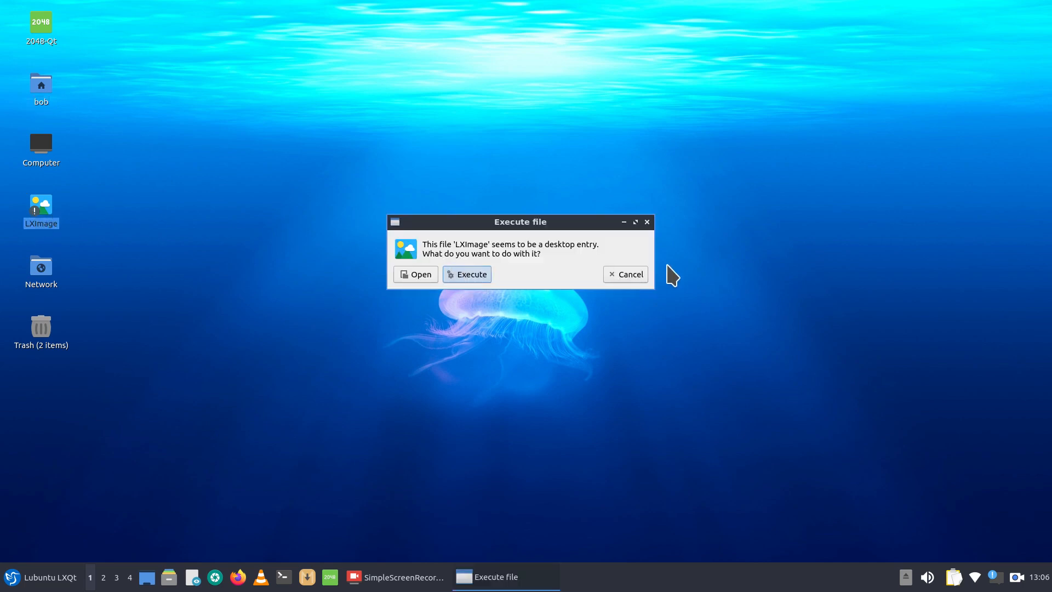
pyautogui.click(630, 273)
pyautogui.rightClick(42, 207)
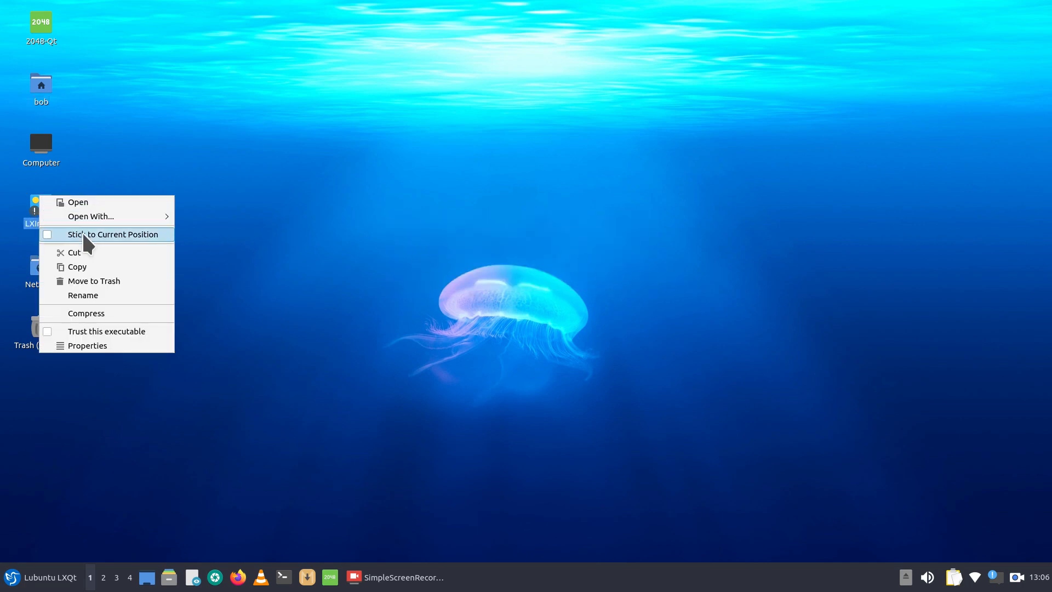
pyautogui.click(82, 331)
pyautogui.doubleClick(40, 211)
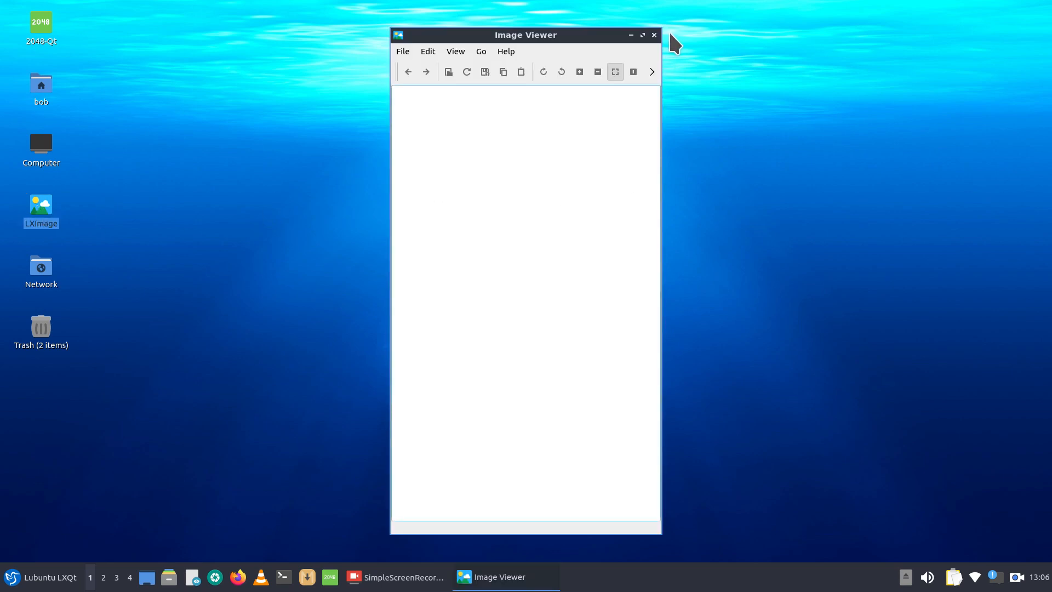
pyautogui.click(654, 36)
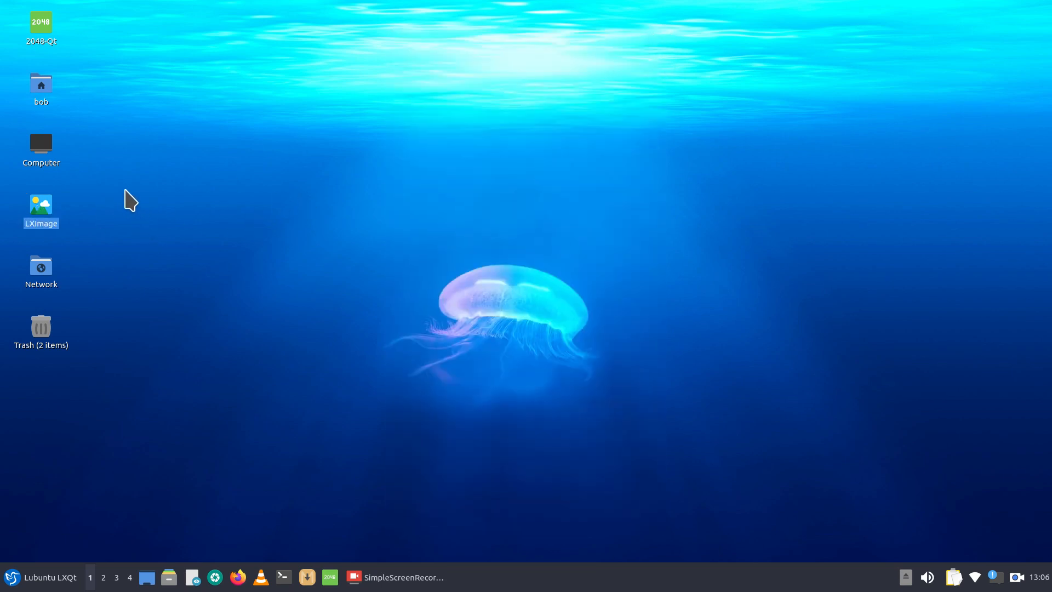
# Step: Delete the LXImage shortcut from the desktop
pyautogui.moveTo(113, 183); pyautogui.dragTo(115, 244)
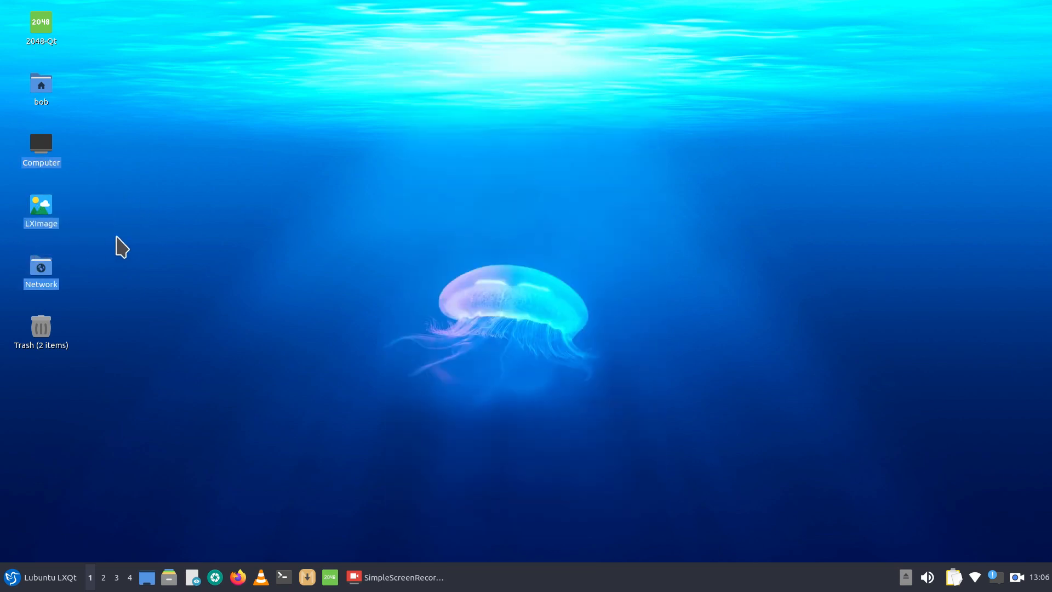
pyautogui.click(47, 218)
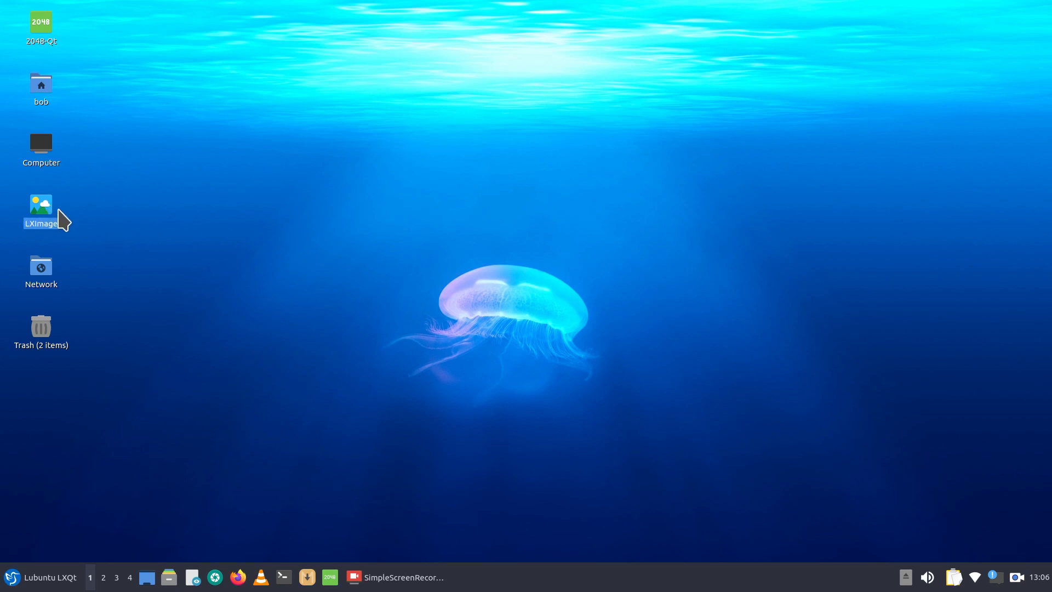
pyautogui.press('Delete')
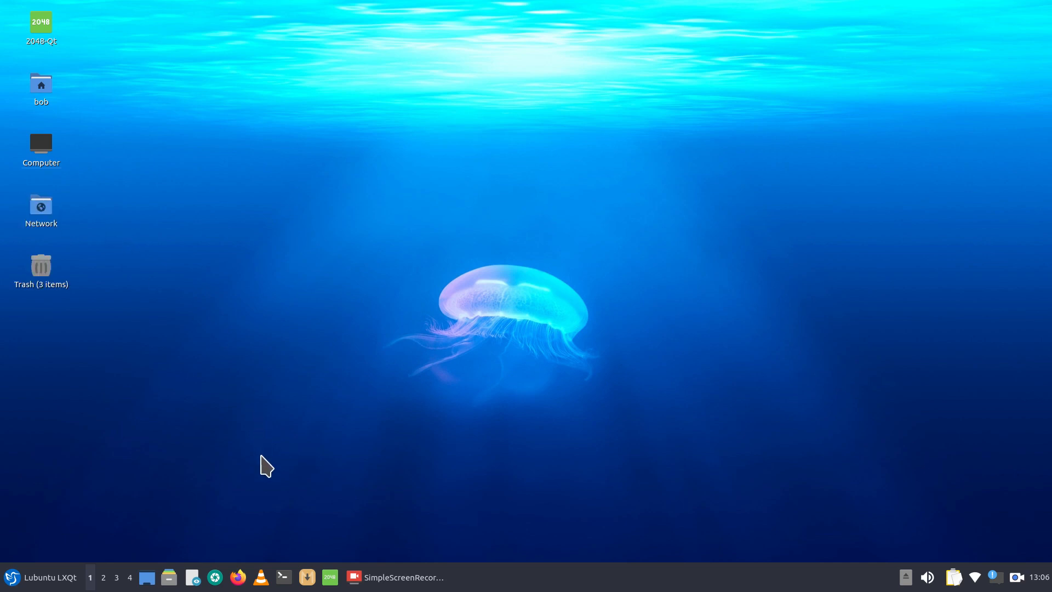
# Step: In the main menu settings, switch the custom icon on and off and the button text off and on, and close the settings
pyautogui.rightClick(16, 580)
pyautogui.click(87, 447)
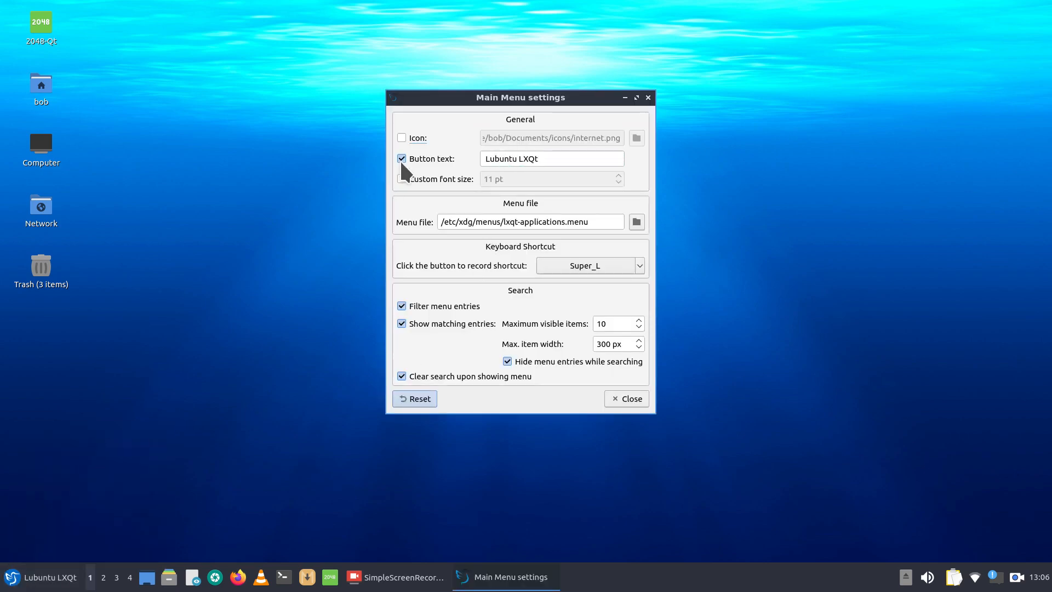
pyautogui.click(402, 138)
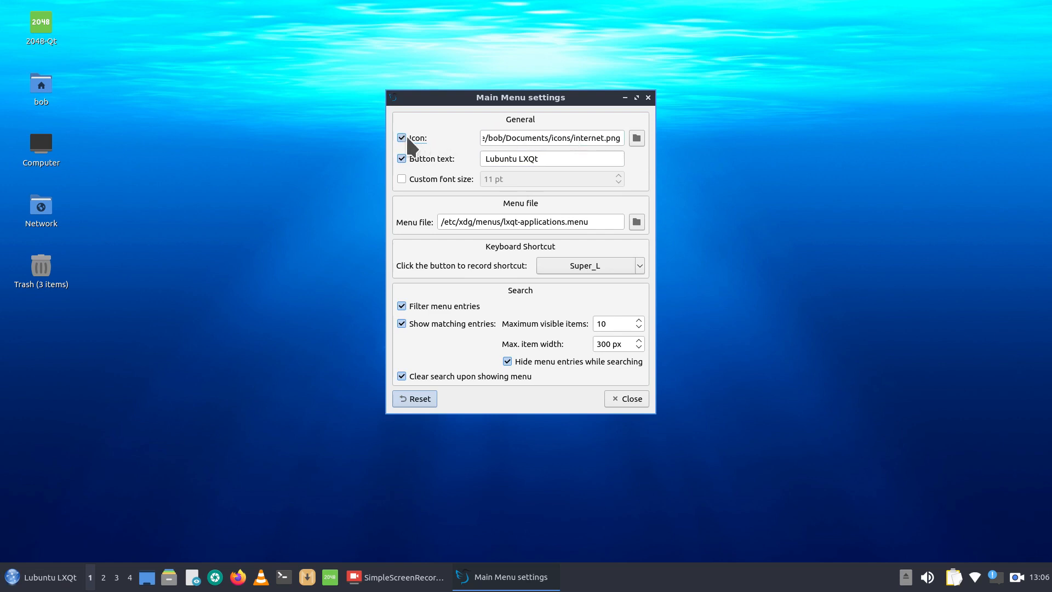
pyautogui.click(402, 138)
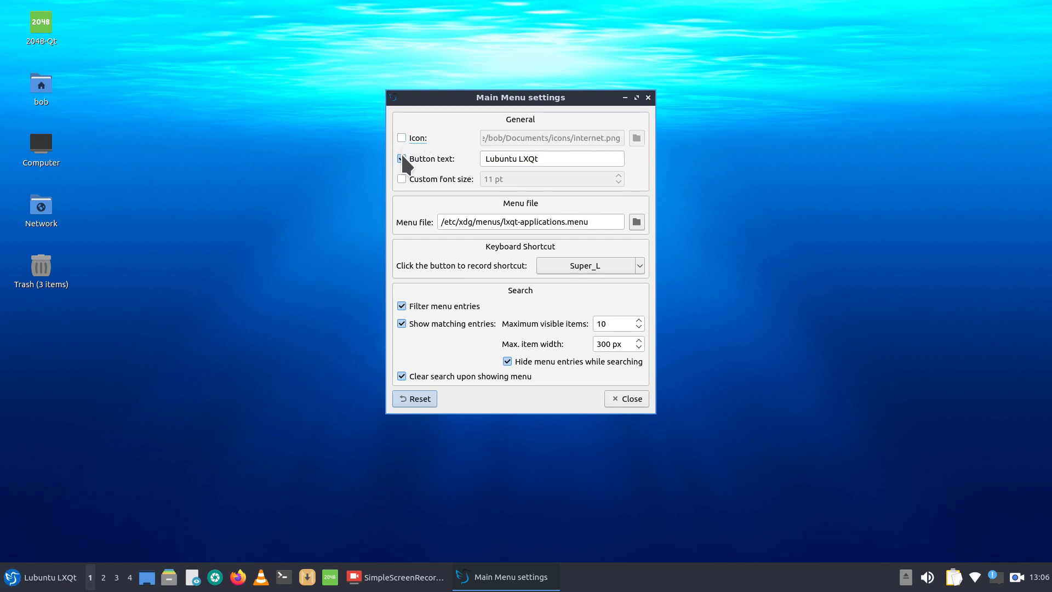
pyautogui.click(402, 158)
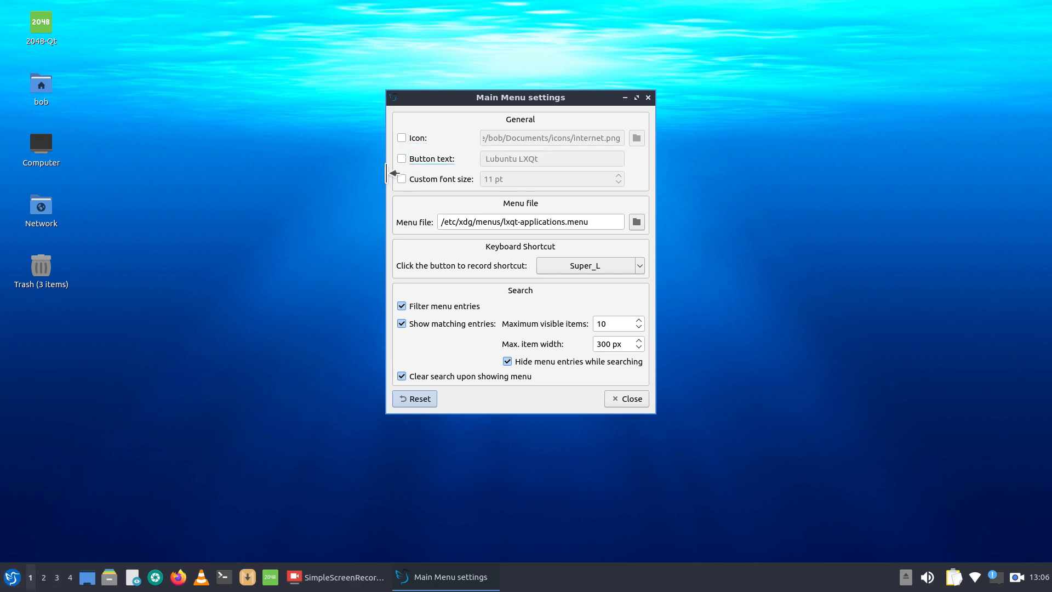
pyautogui.click(400, 159)
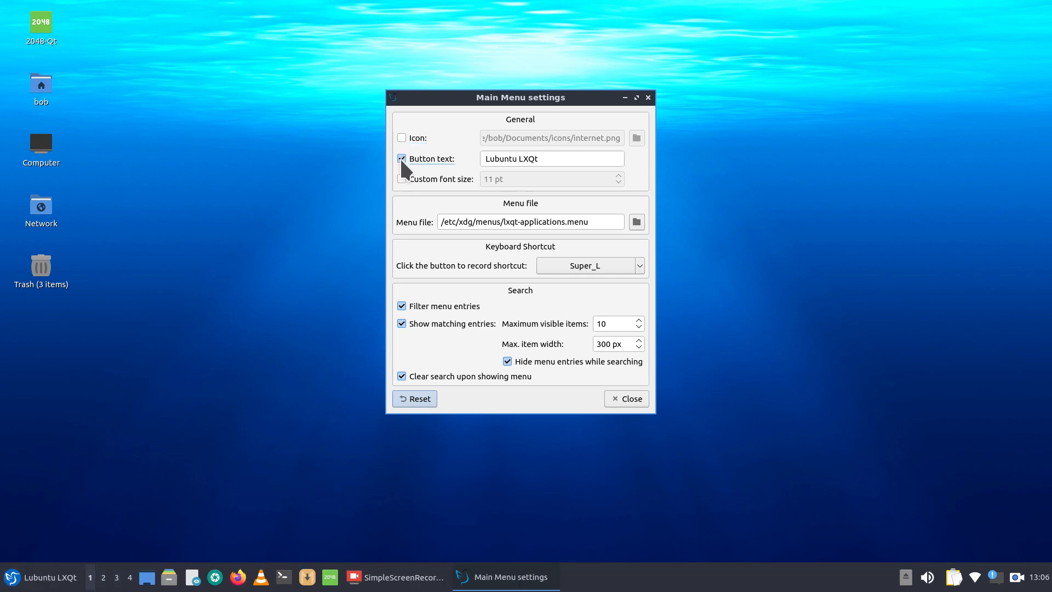
pyautogui.click(624, 399)
# Step: Open the widget list in the panel configuration, shift the window aside, and select the Quick Launch widget
pyautogui.rightClick(523, 580)
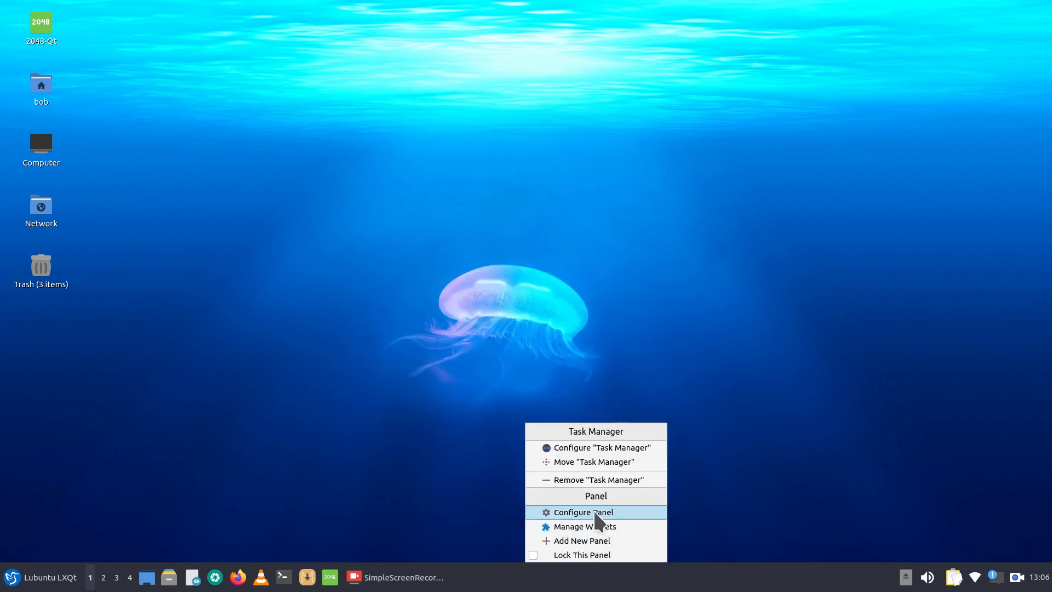
pyautogui.click(613, 514)
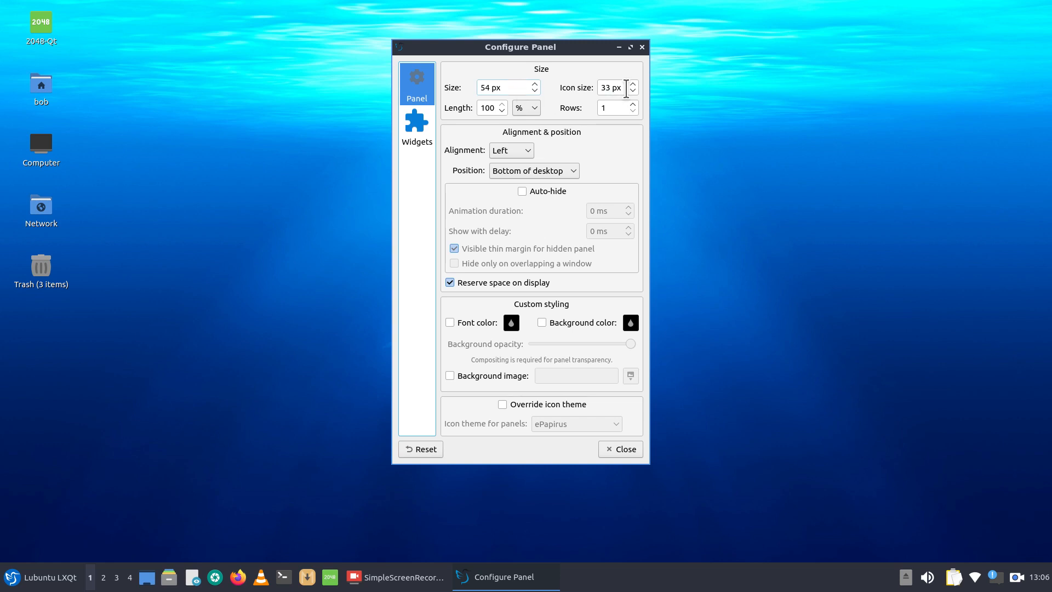
pyautogui.click(421, 129)
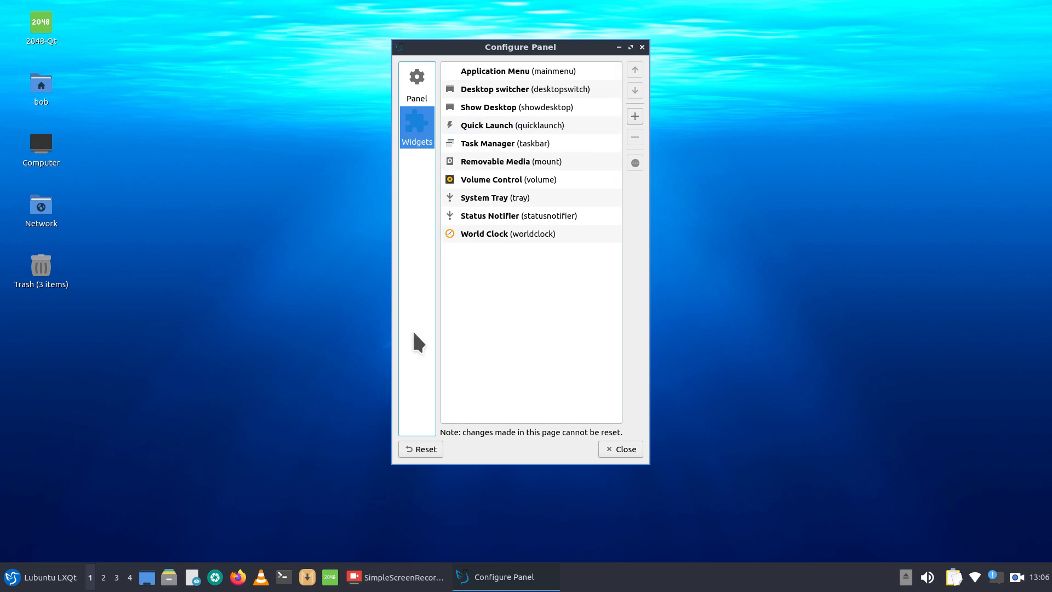
pyautogui.moveTo(518, 51); pyautogui.dragTo(385, 88)
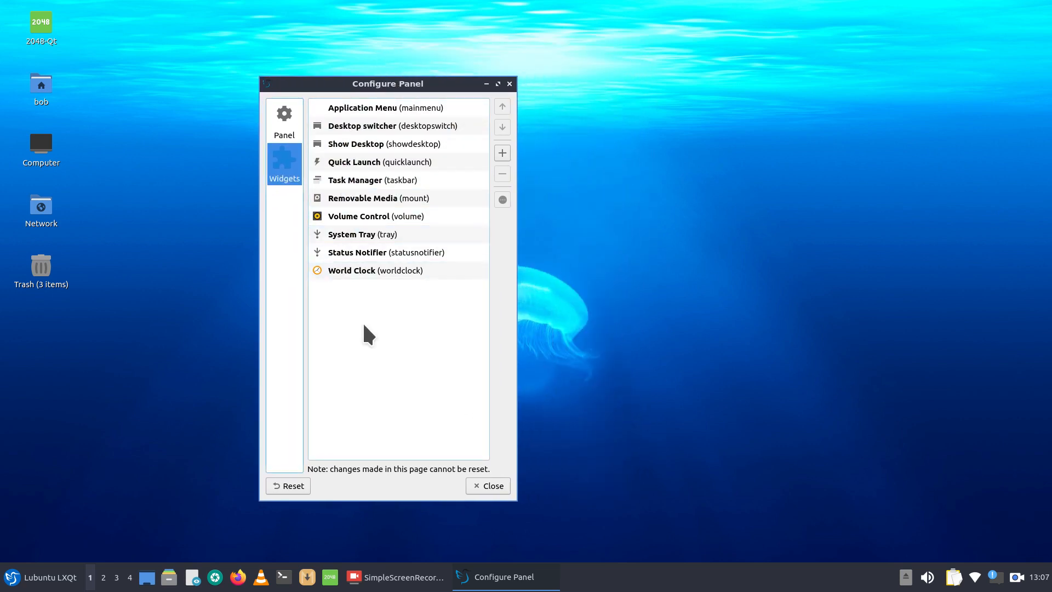
pyautogui.click(365, 164)
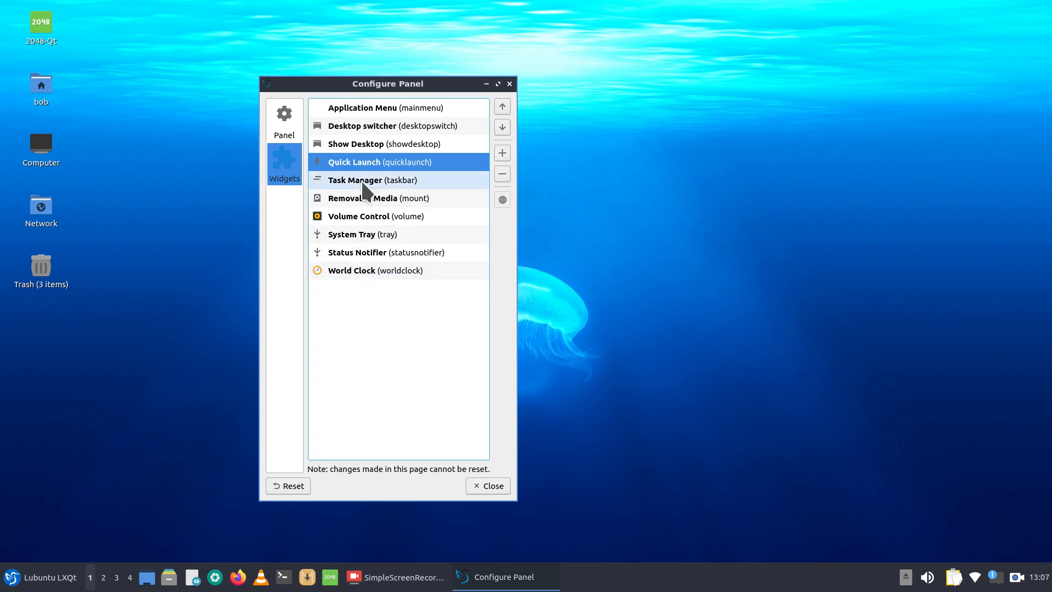
# Step: Move the Application Menu widget to the end of the panel, below World Clock, and try opening the menu there
pyautogui.click(368, 108)
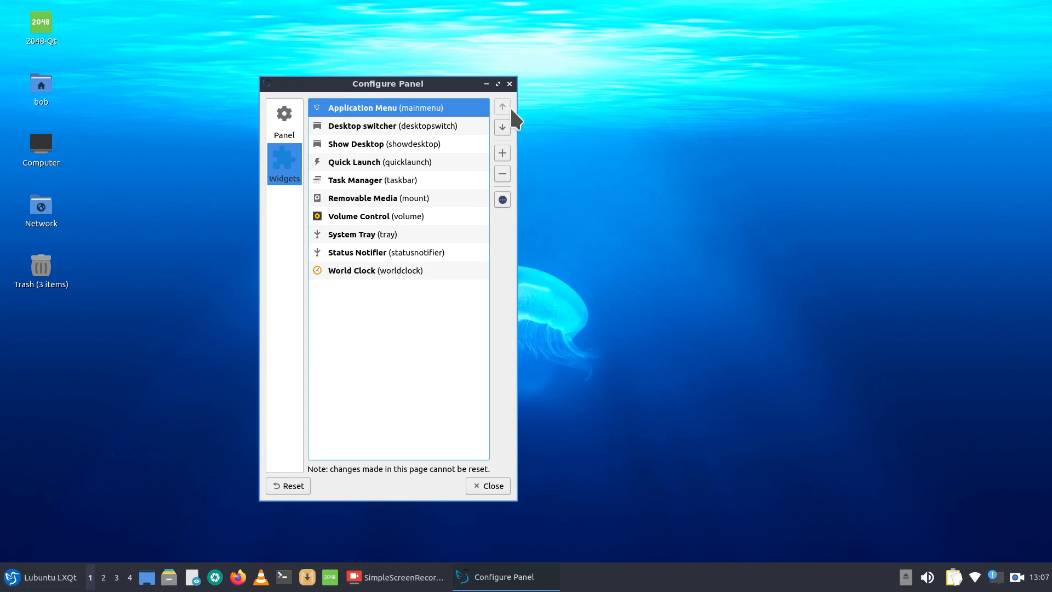
pyautogui.click(502, 126)
pyautogui.click(502, 126)
pyautogui.click(502, 126)
pyautogui.click(501, 126)
pyautogui.click(502, 127)
pyautogui.click(502, 126)
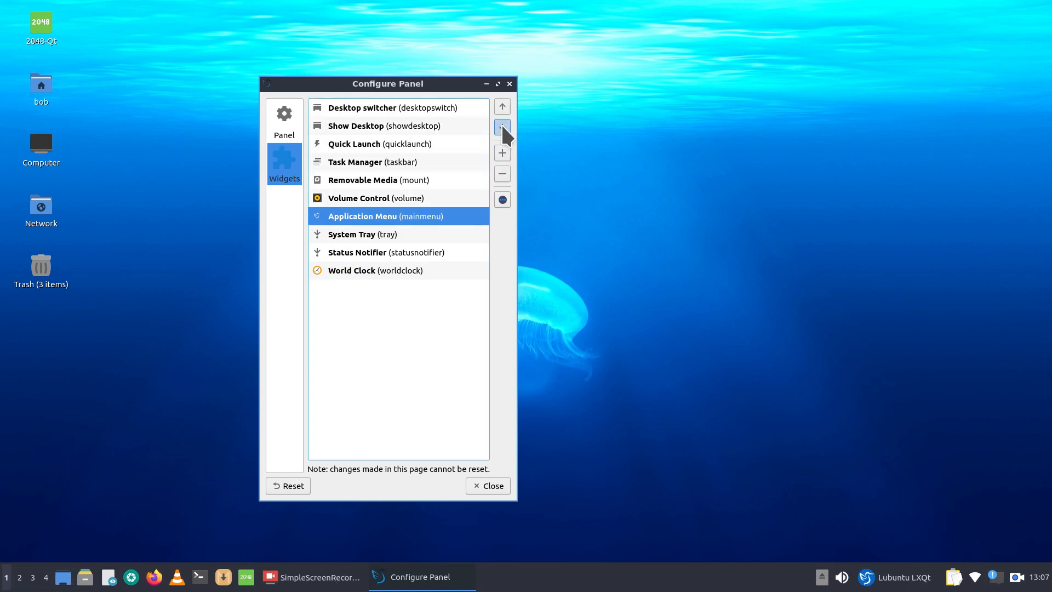
pyautogui.click(501, 127)
pyautogui.click(502, 127)
pyautogui.click(501, 126)
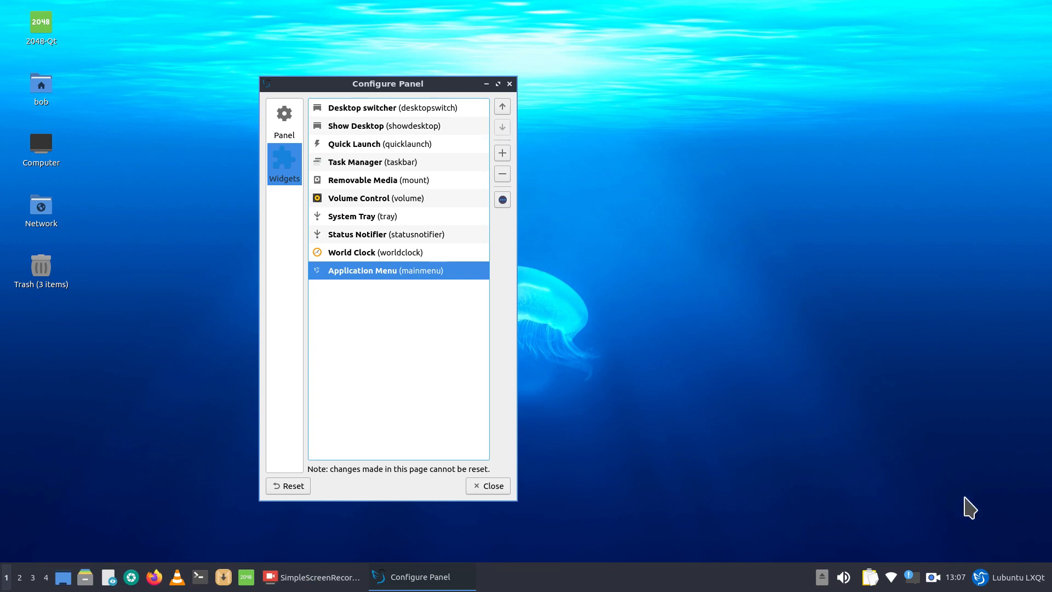
pyautogui.click(1022, 578)
pyautogui.click(749, 220)
# Step: Return the Application Menu widget to the start of the panel, above Desktop switcher, and close the panel configuration
pyautogui.click(504, 103)
pyautogui.click(503, 103)
pyautogui.click(504, 103)
pyautogui.click(503, 103)
pyautogui.click(504, 103)
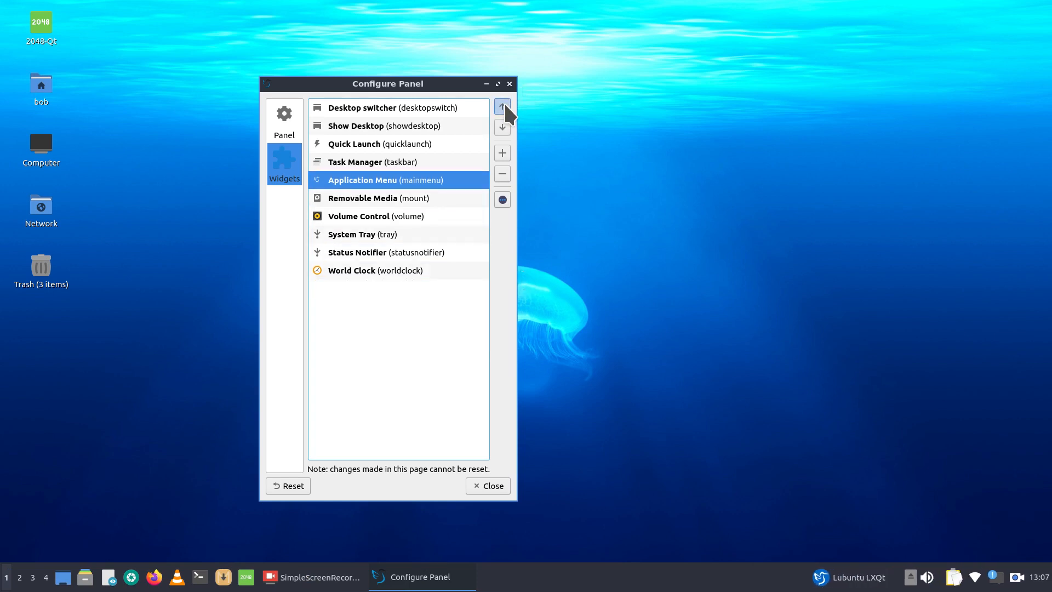
pyautogui.click(504, 103)
pyautogui.click(504, 103)
pyautogui.click(504, 103)
pyautogui.click(504, 103)
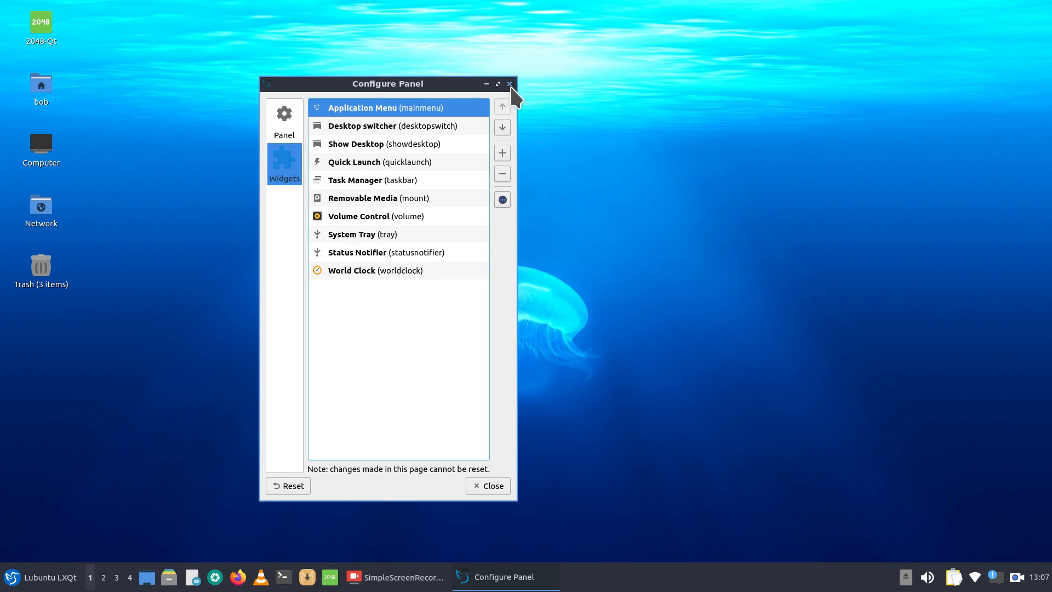
pyautogui.click(508, 84)
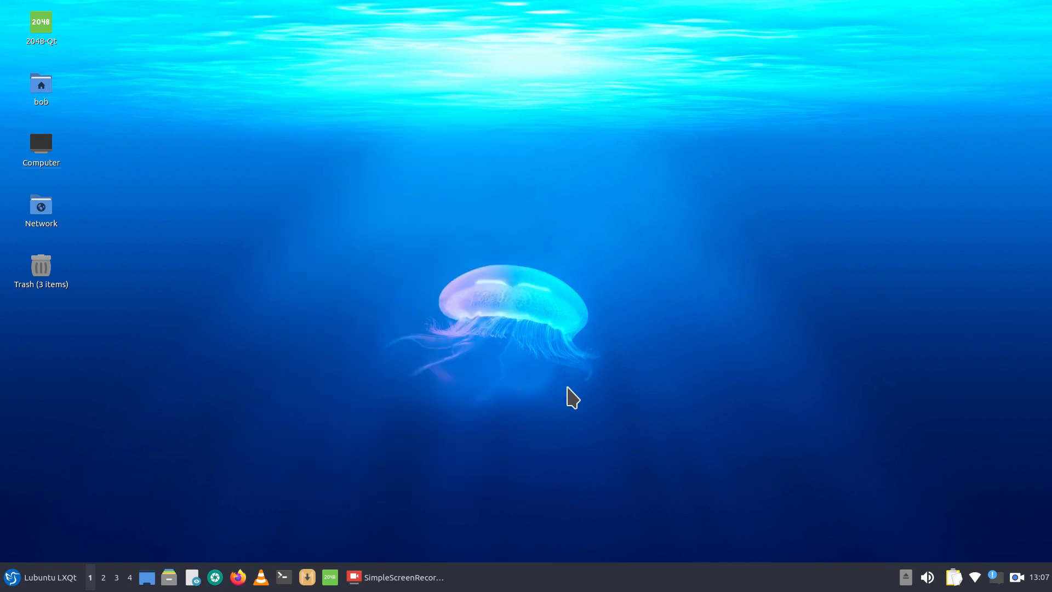